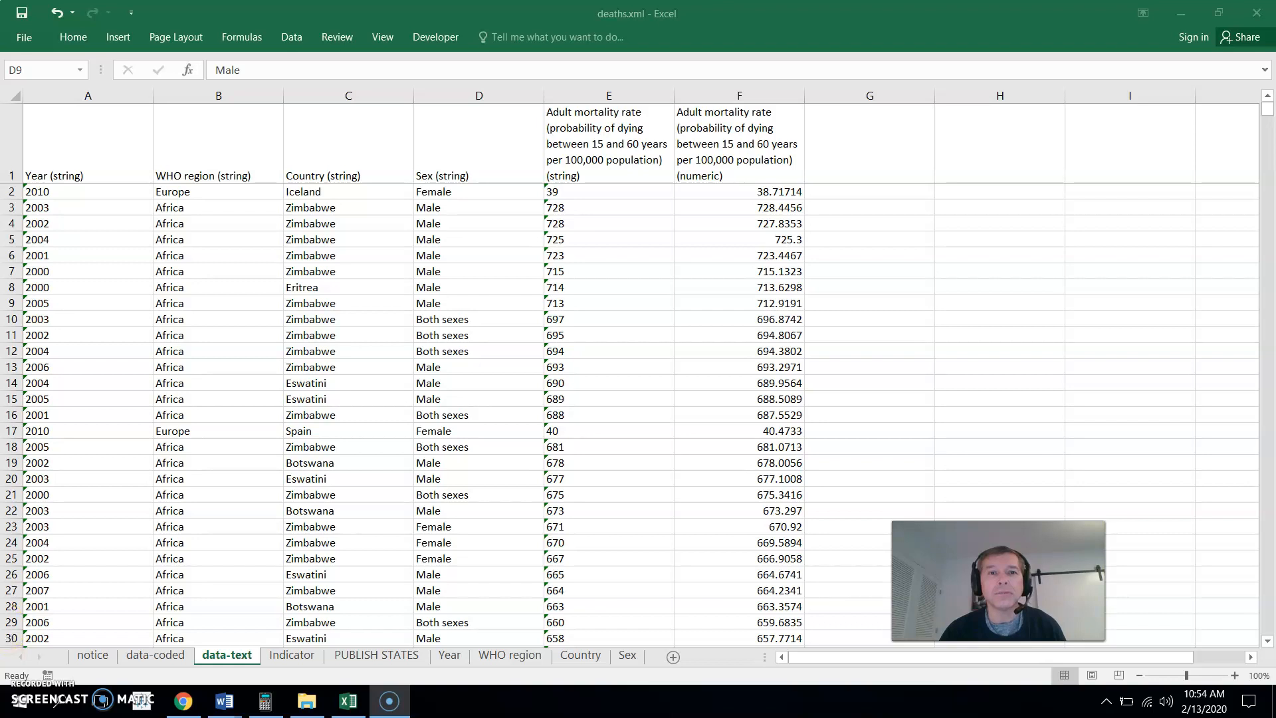
# Select the entire data-text sheet and resize all columns together to one uniform, slightly narrower width.
pyautogui.click(10, 96)
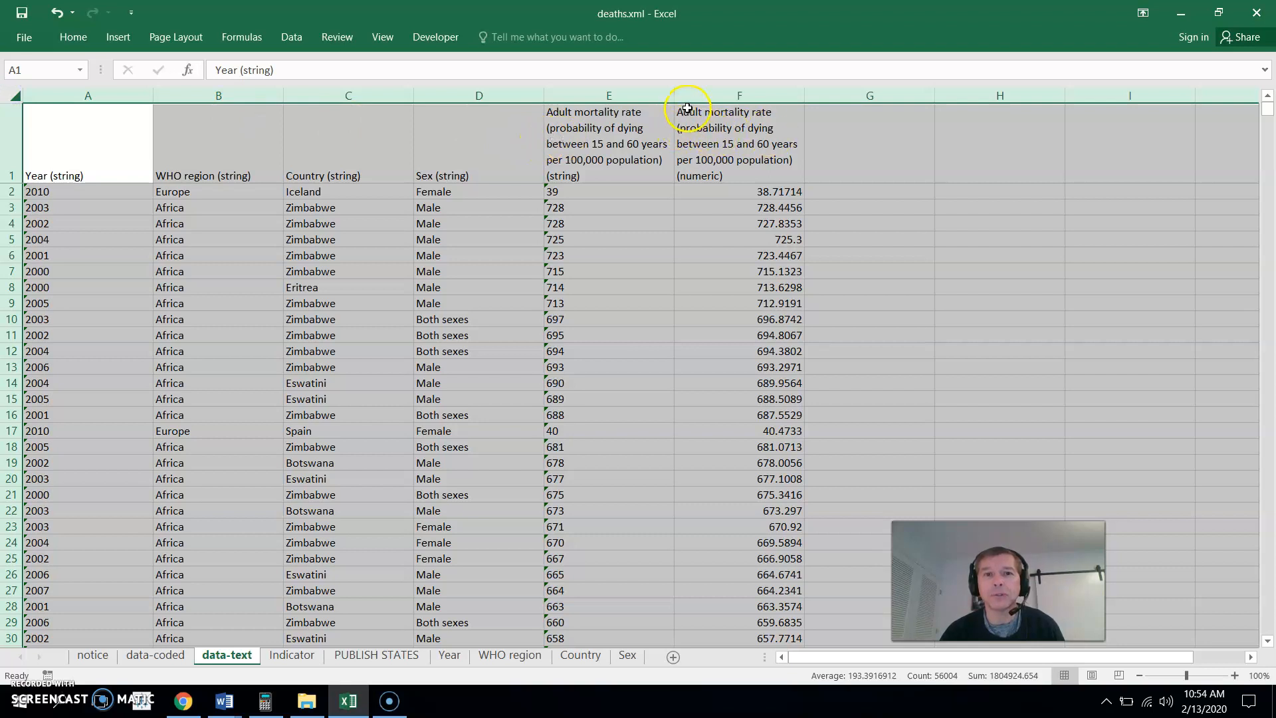
pyautogui.moveTo(672, 94); pyautogui.dragTo(694, 95)
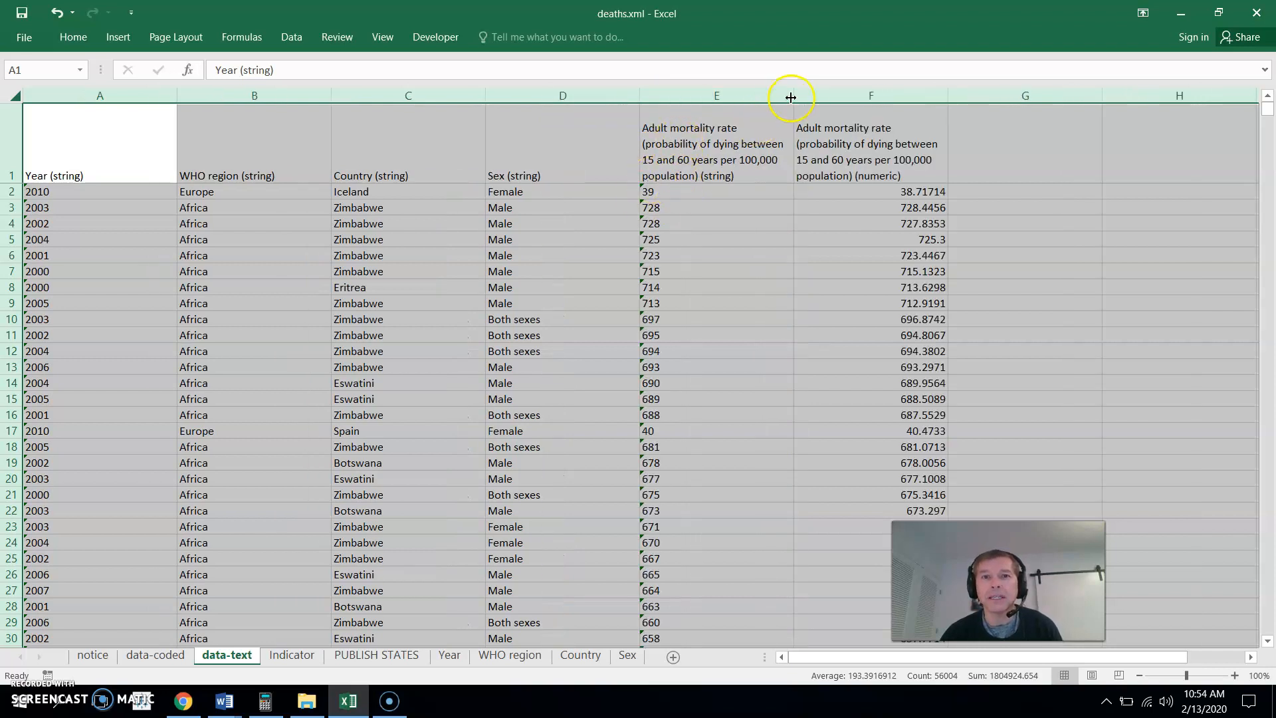
pyautogui.moveTo(793, 95); pyautogui.dragTo(768, 97)
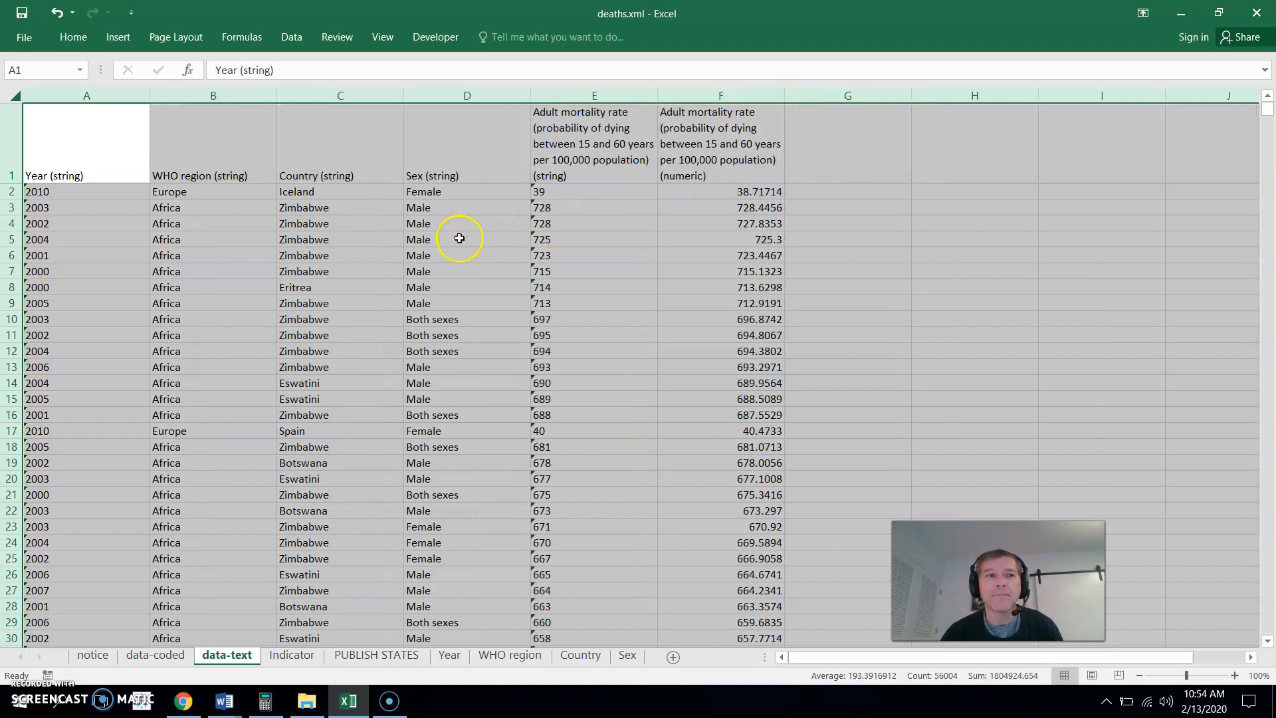
pyautogui.click(353, 225)
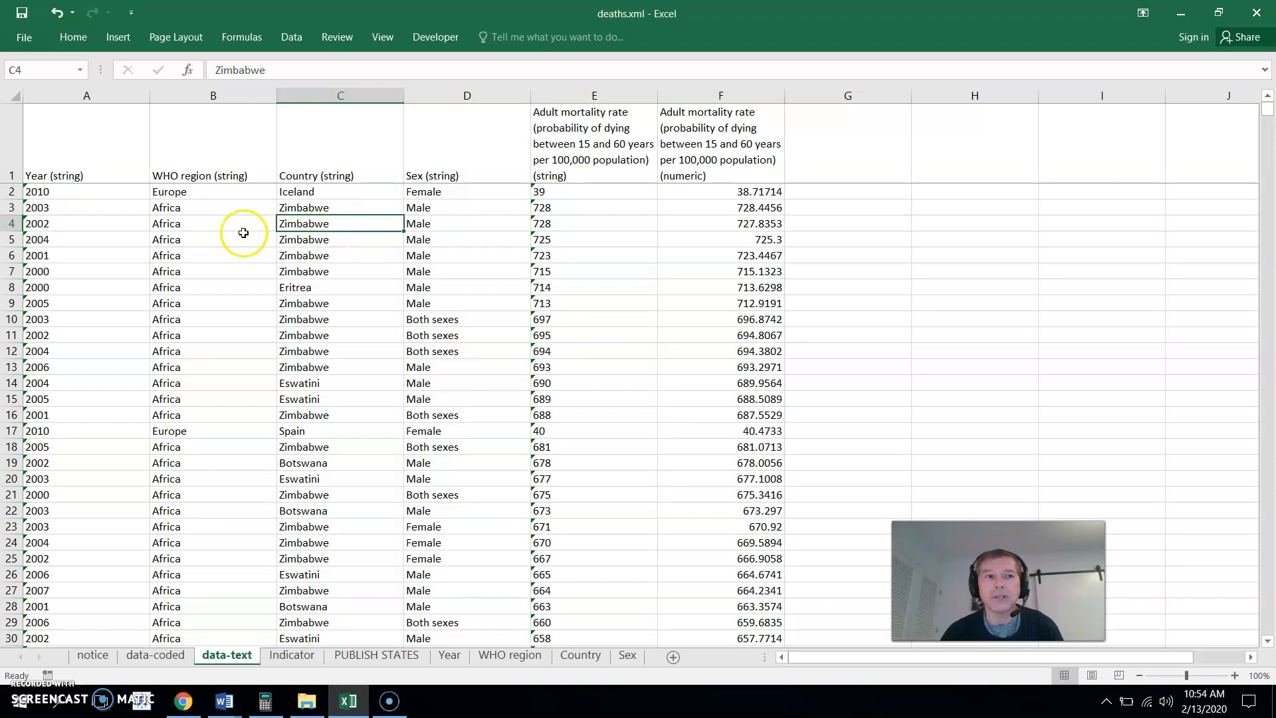
# Select the contiguous block of columns A through F, and clear the selection again.
pyautogui.click(87, 95)
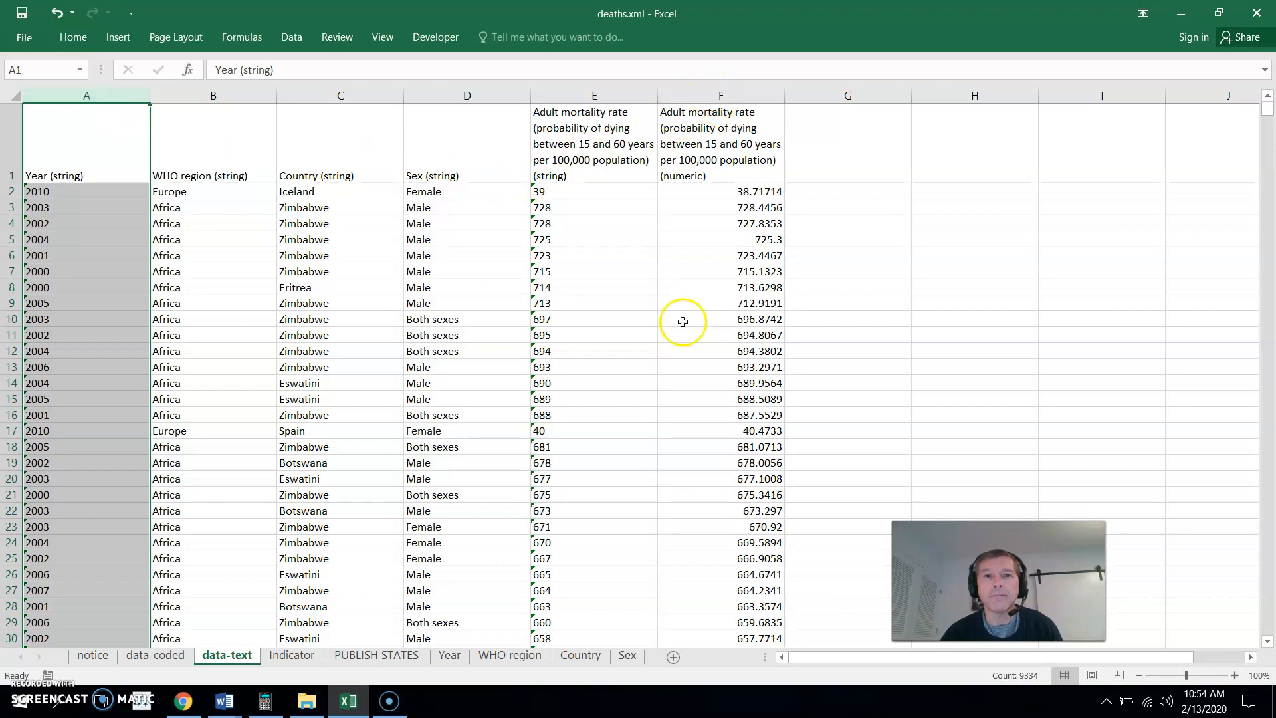
pyautogui.keyDown('shift'); pyautogui.click(729, 92); pyautogui.keyUp('shift')
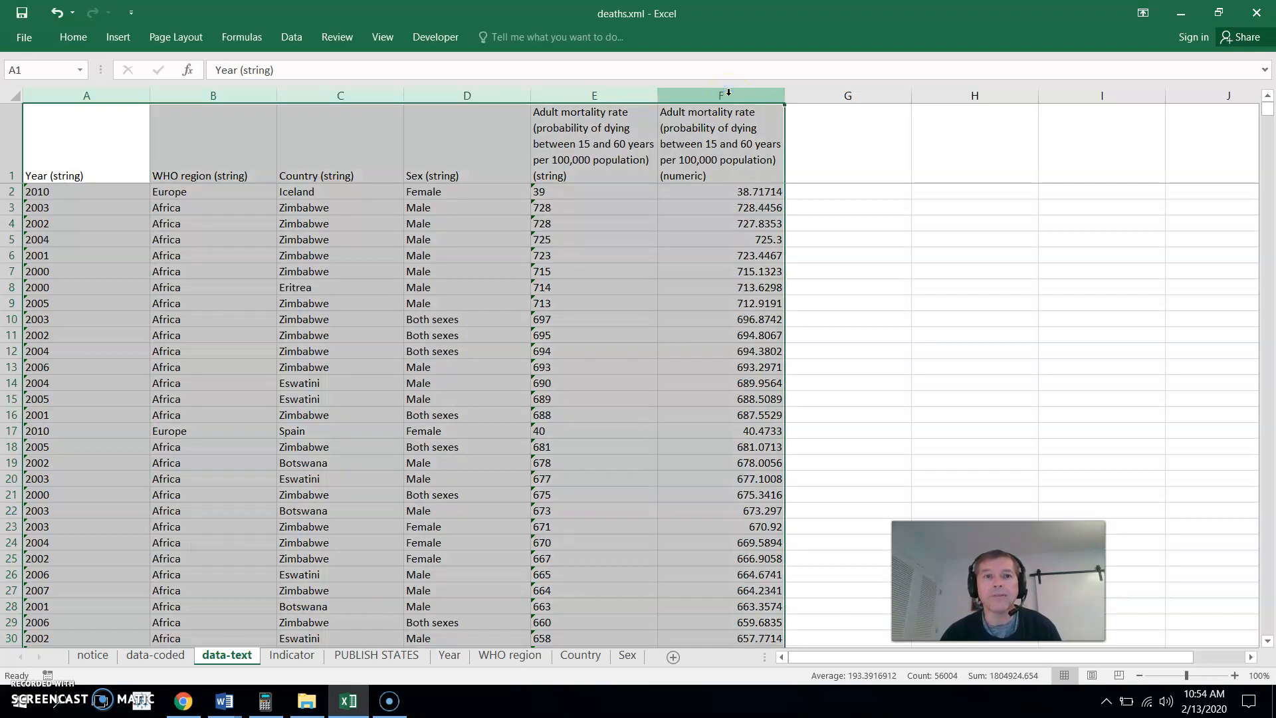
pyautogui.click(640, 238)
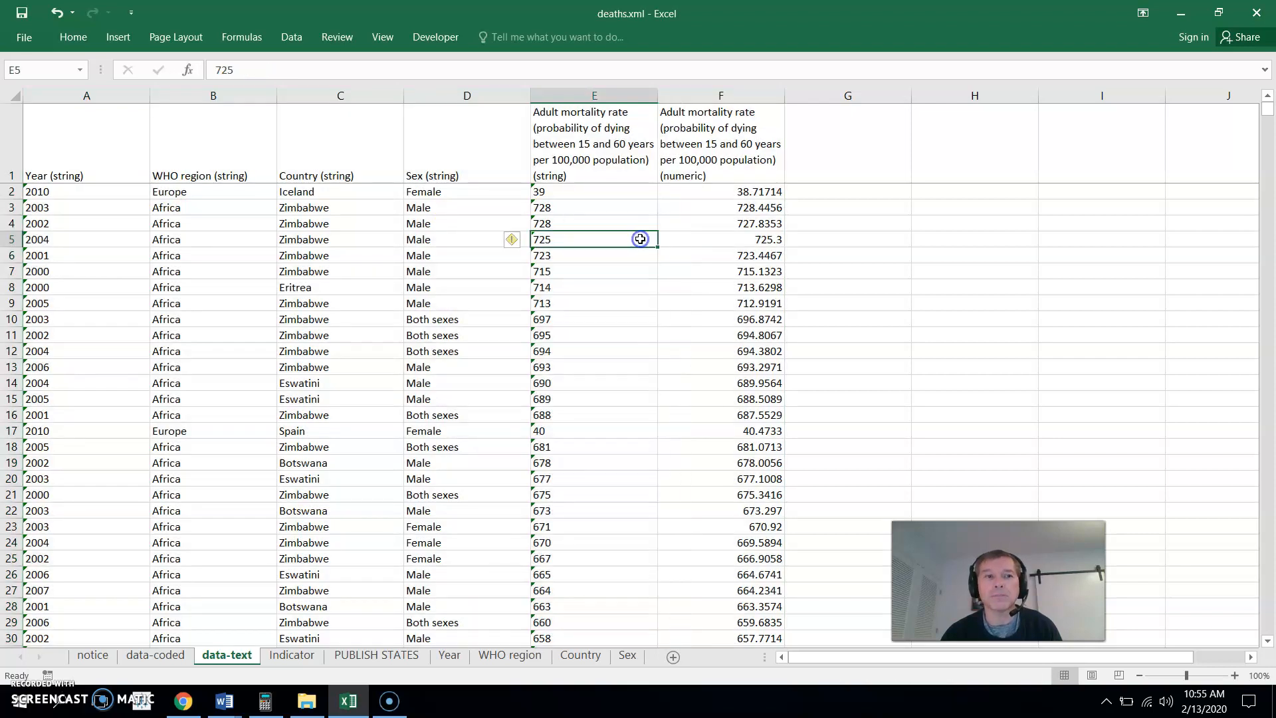
# Select the non-adjacent columns A, C and E together, and reduce the selection to column E alone.
pyautogui.click(99, 94)
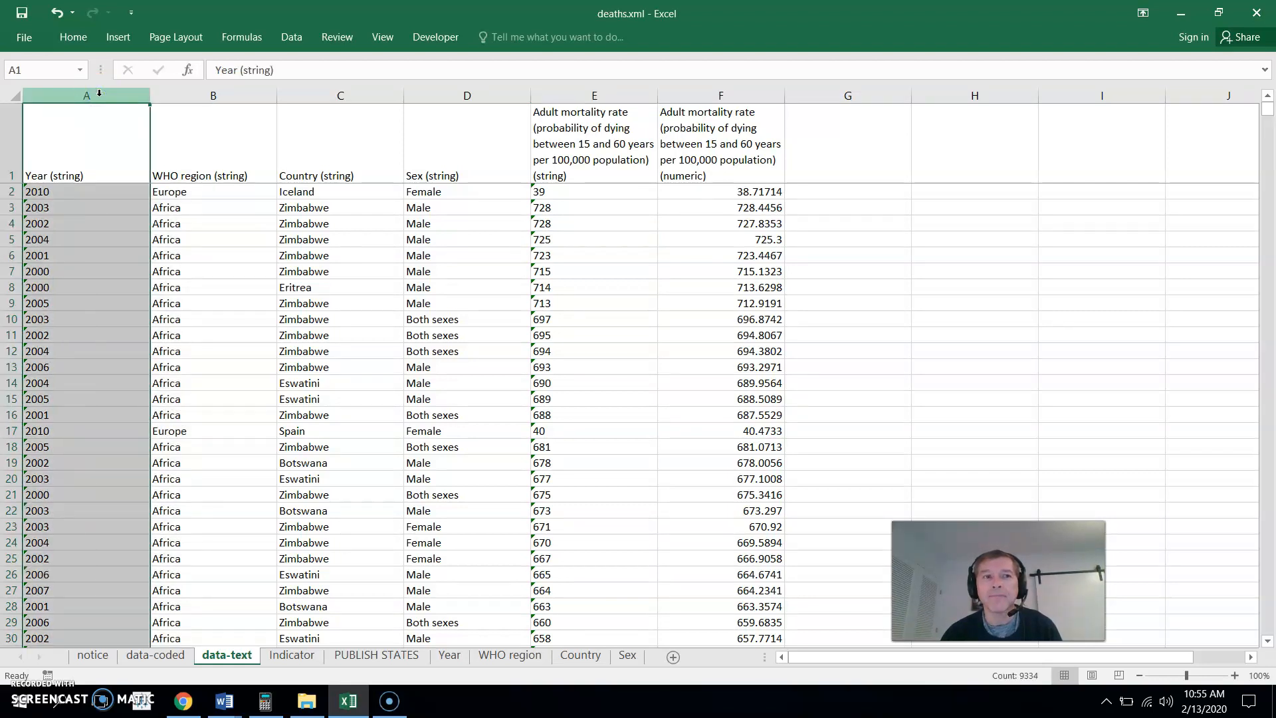
pyautogui.keyDown('ctrl'); pyautogui.click(311, 94); pyautogui.keyUp('ctrl')
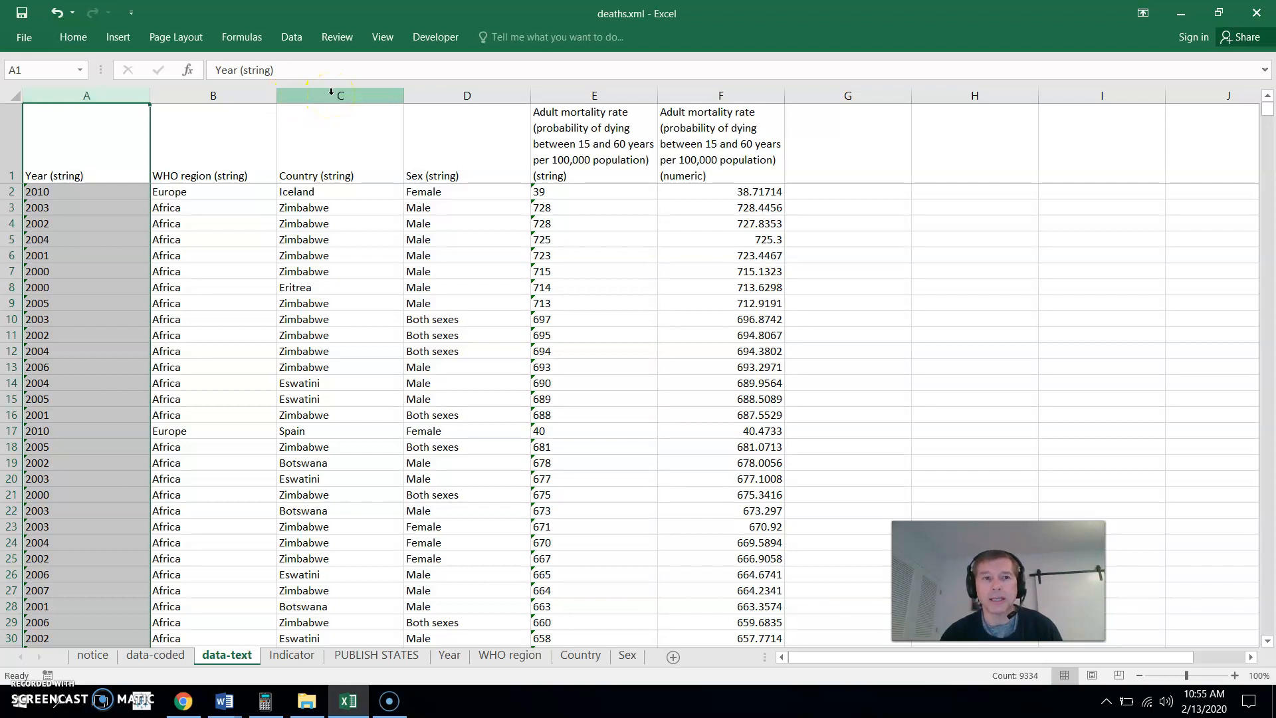
pyautogui.keyDown('ctrl'); pyautogui.click(331, 94); pyautogui.keyUp('ctrl')
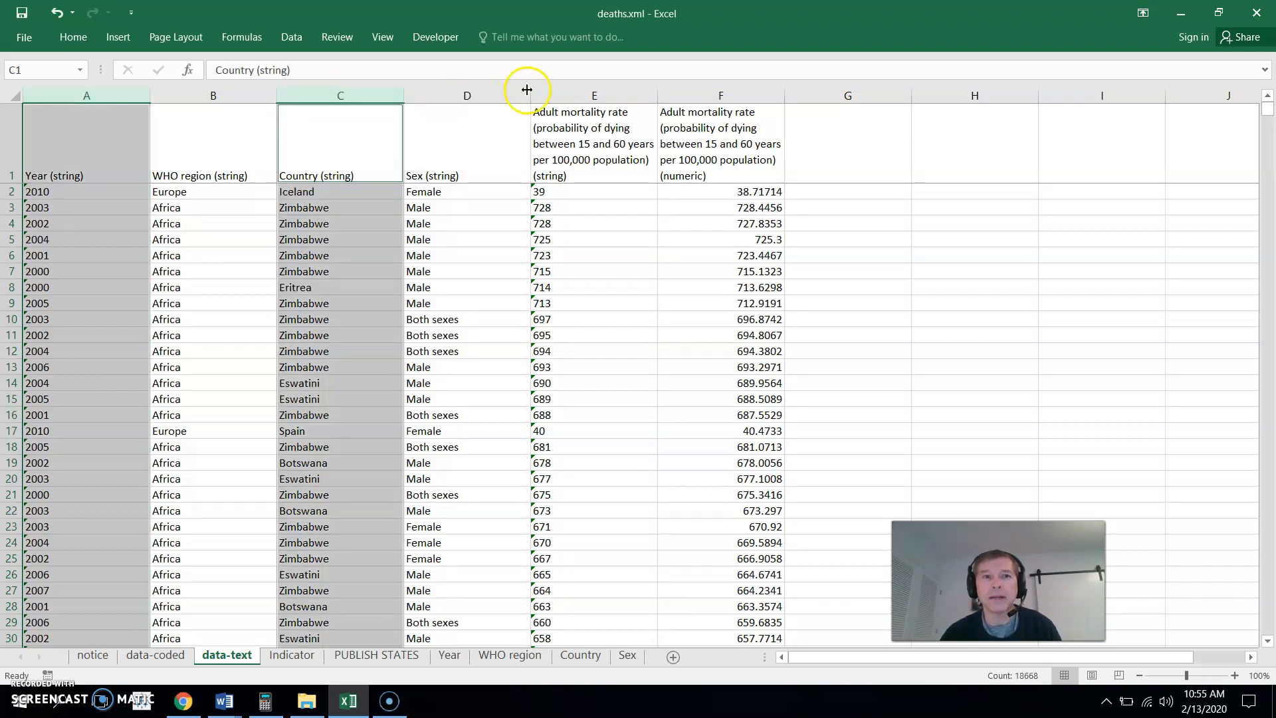
pyautogui.keyDown('ctrl'); pyautogui.click(562, 94); pyautogui.keyUp('ctrl')
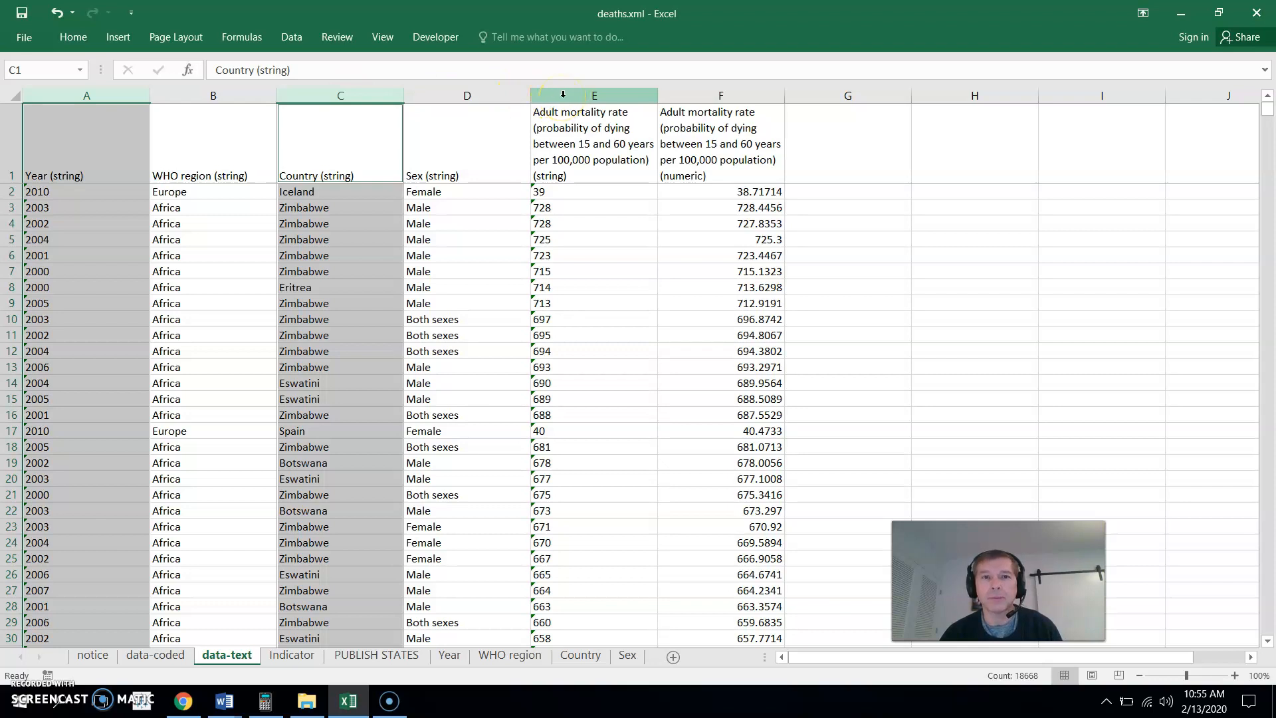
pyautogui.keyDown('ctrl'); pyautogui.click(563, 95); pyautogui.keyUp('ctrl')
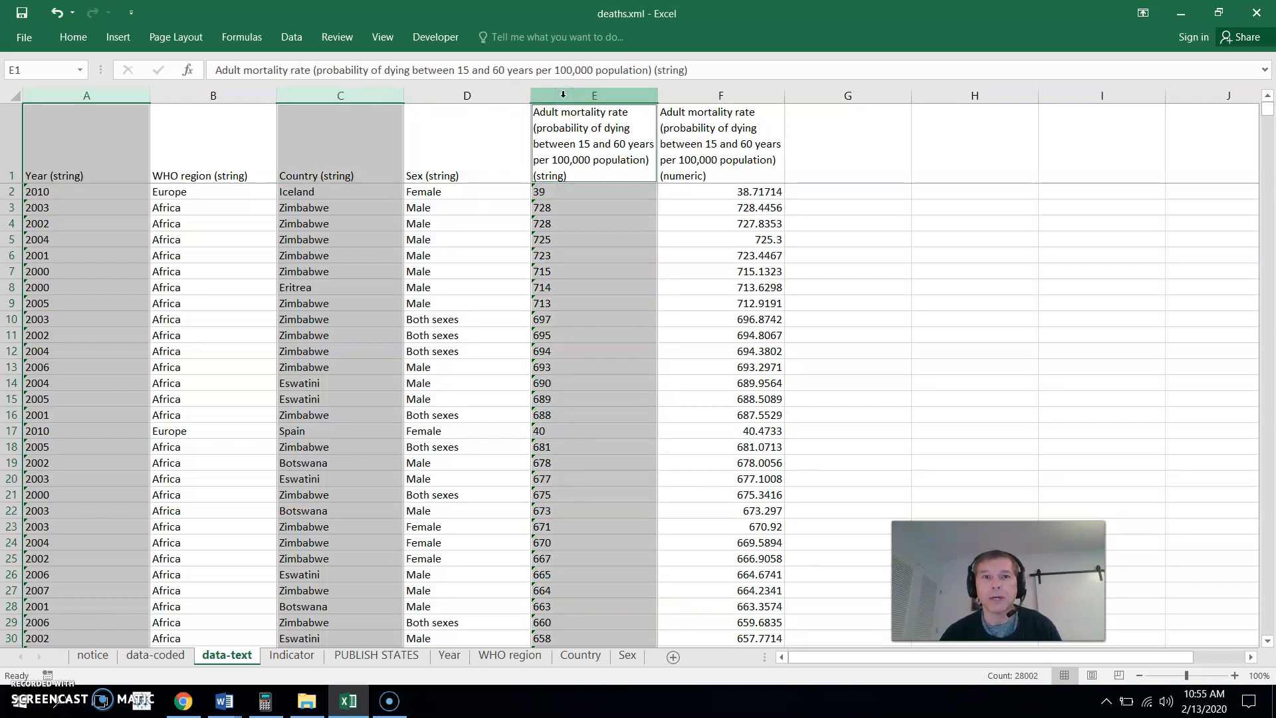
pyautogui.click(563, 95)
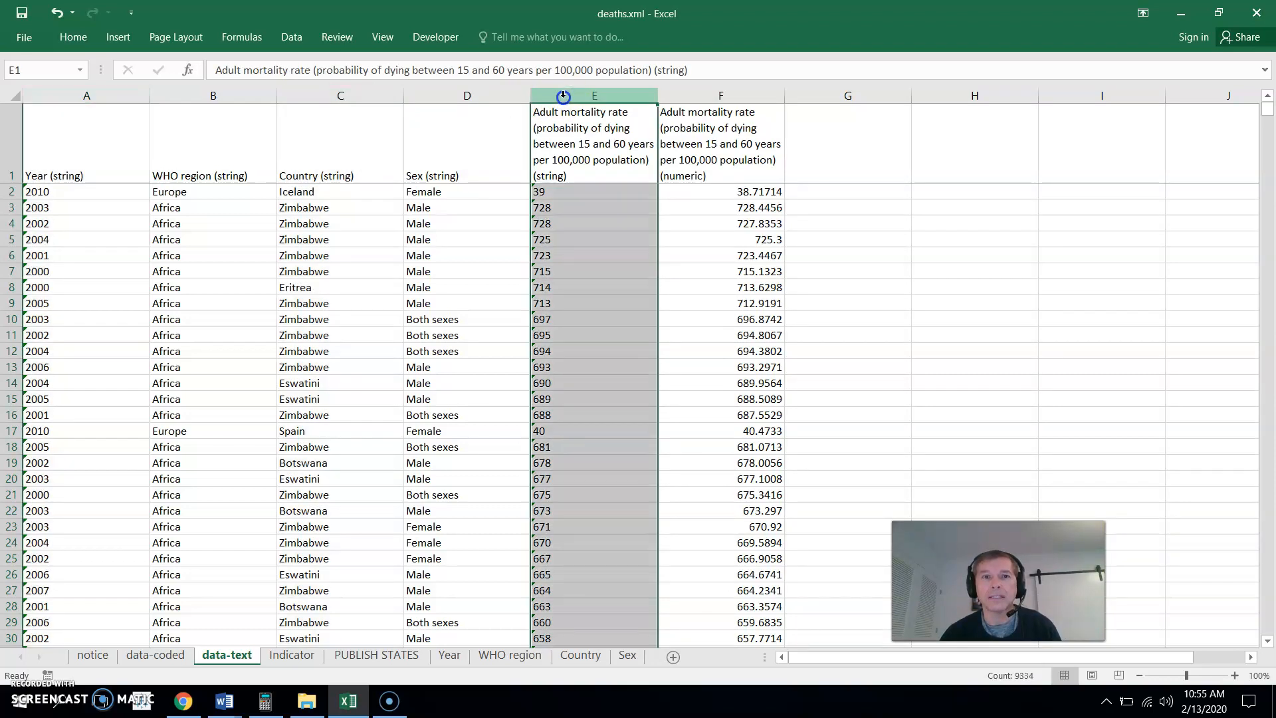
# Select columns A through F and apply a filter to their header row.
pyautogui.click(87, 100)
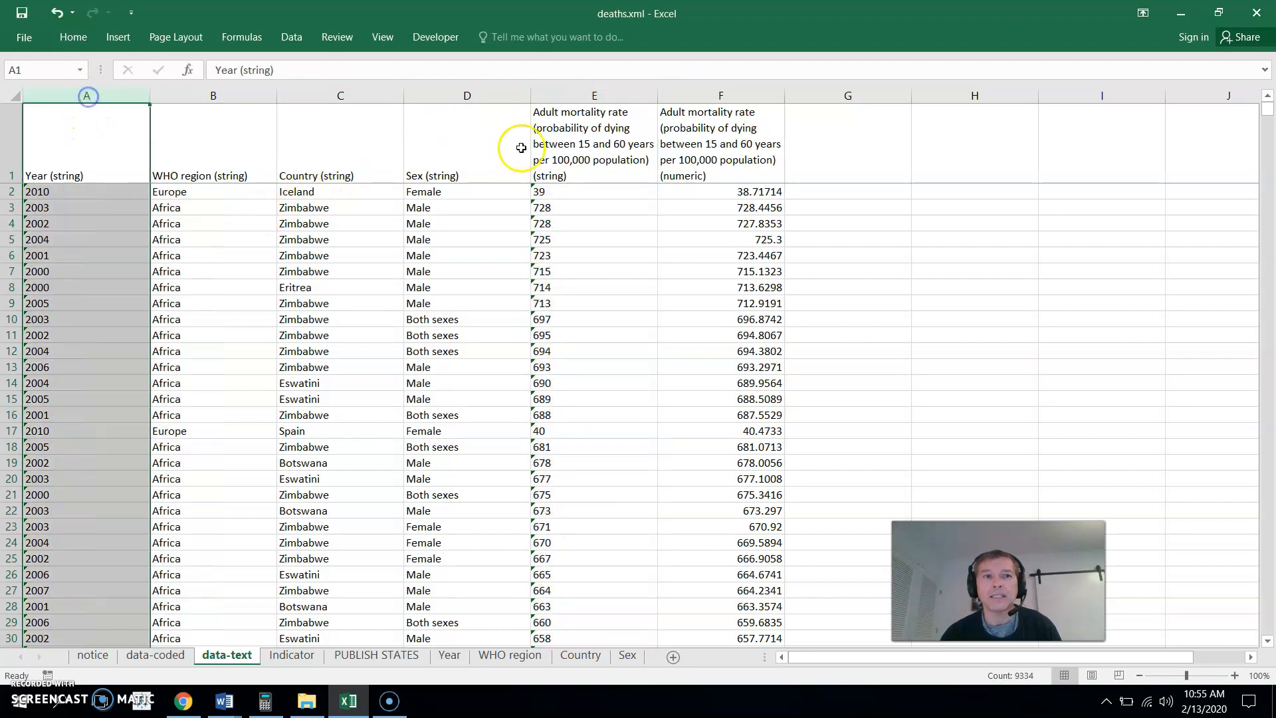
pyautogui.keyDown('shift'); pyautogui.click(707, 95); pyautogui.keyUp('shift')
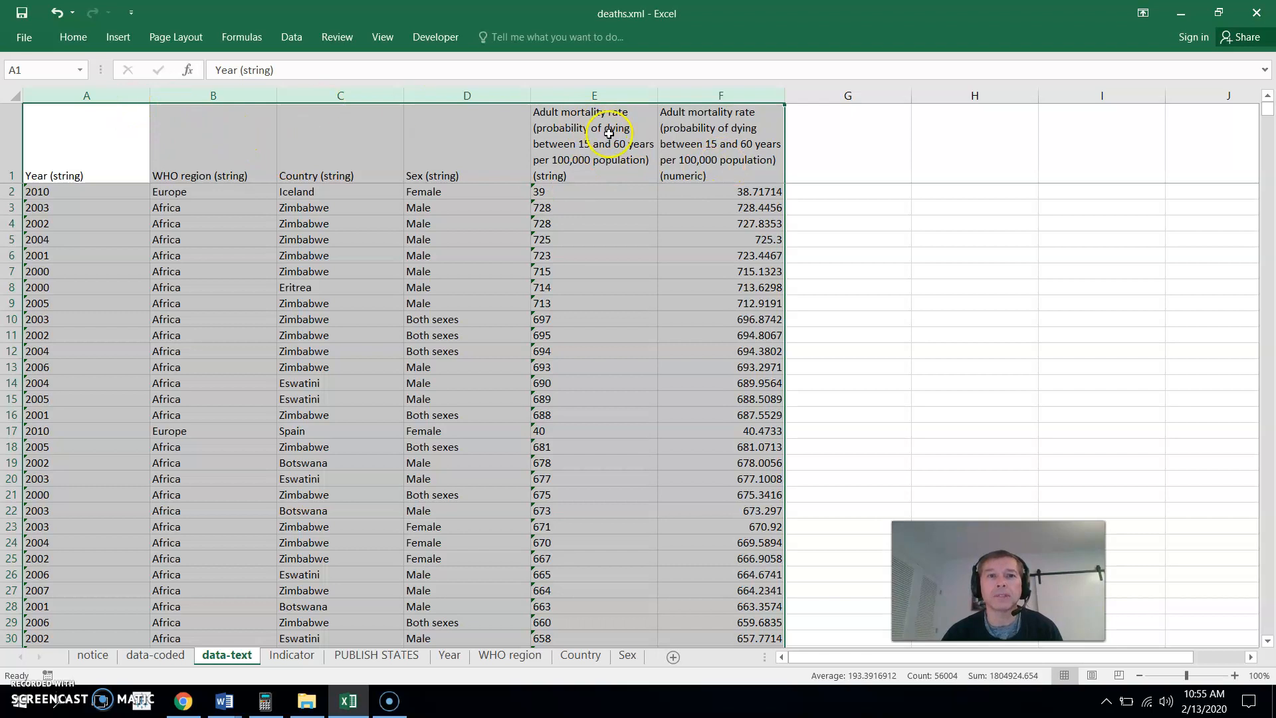
pyautogui.click(291, 38)
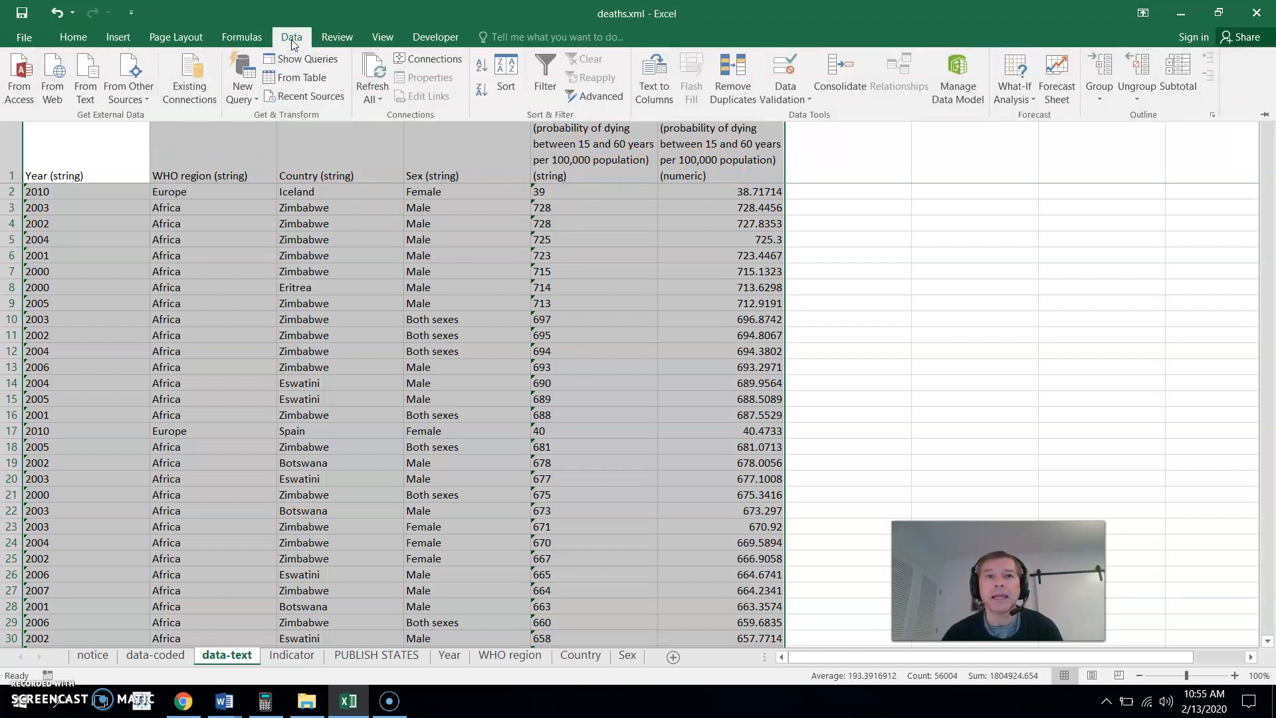
pyautogui.click(544, 67)
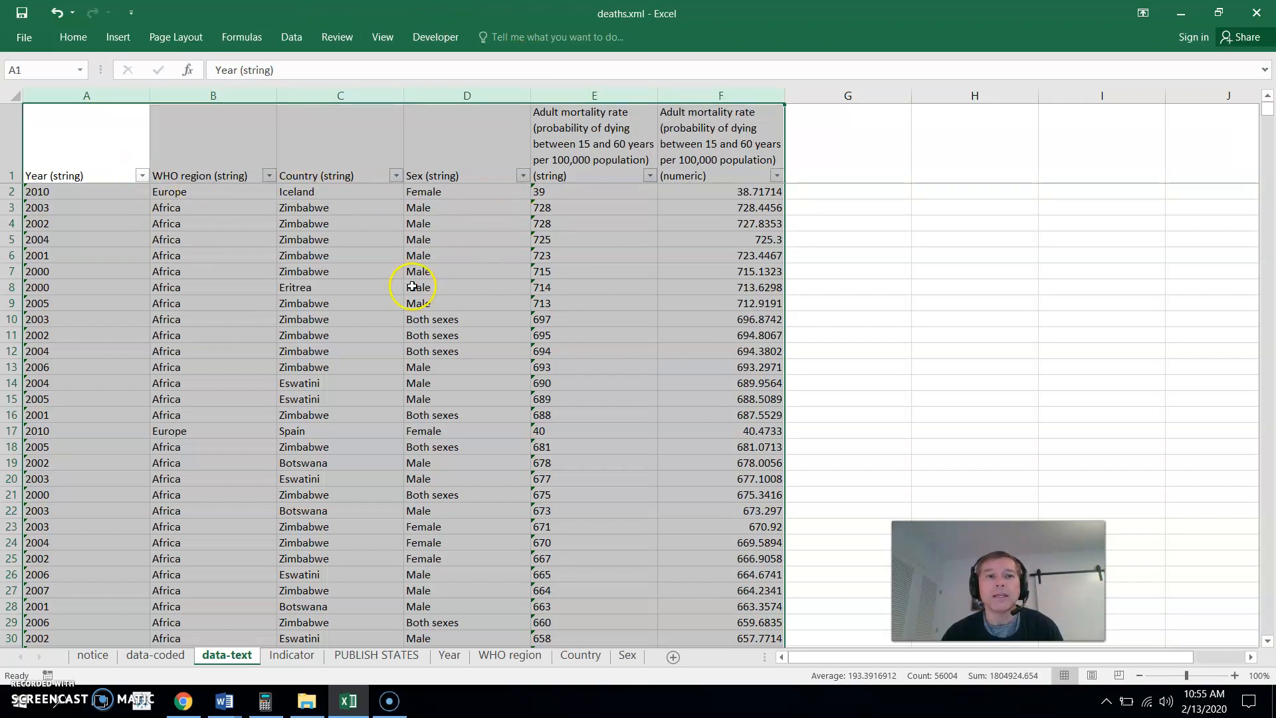
pyautogui.click(387, 281)
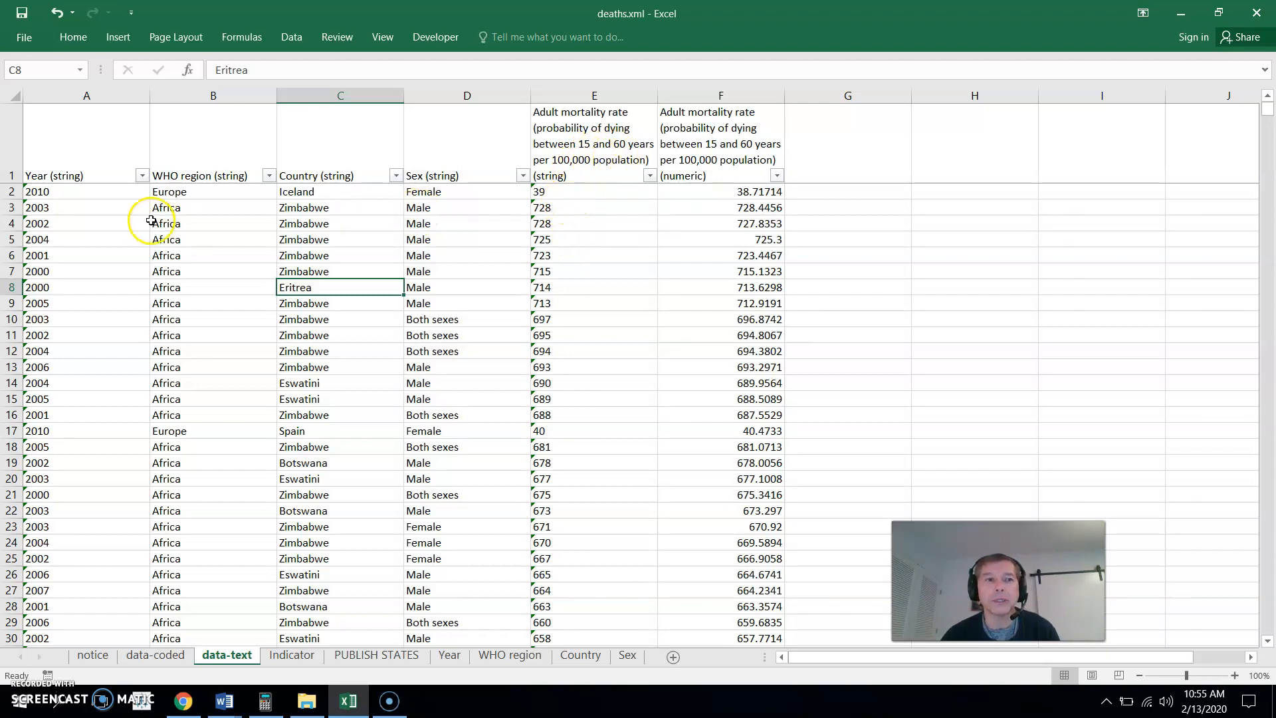
# Examine the year, region, country, sex and mortality rate entries in rows 2 and 3.
pyautogui.click(63, 193)
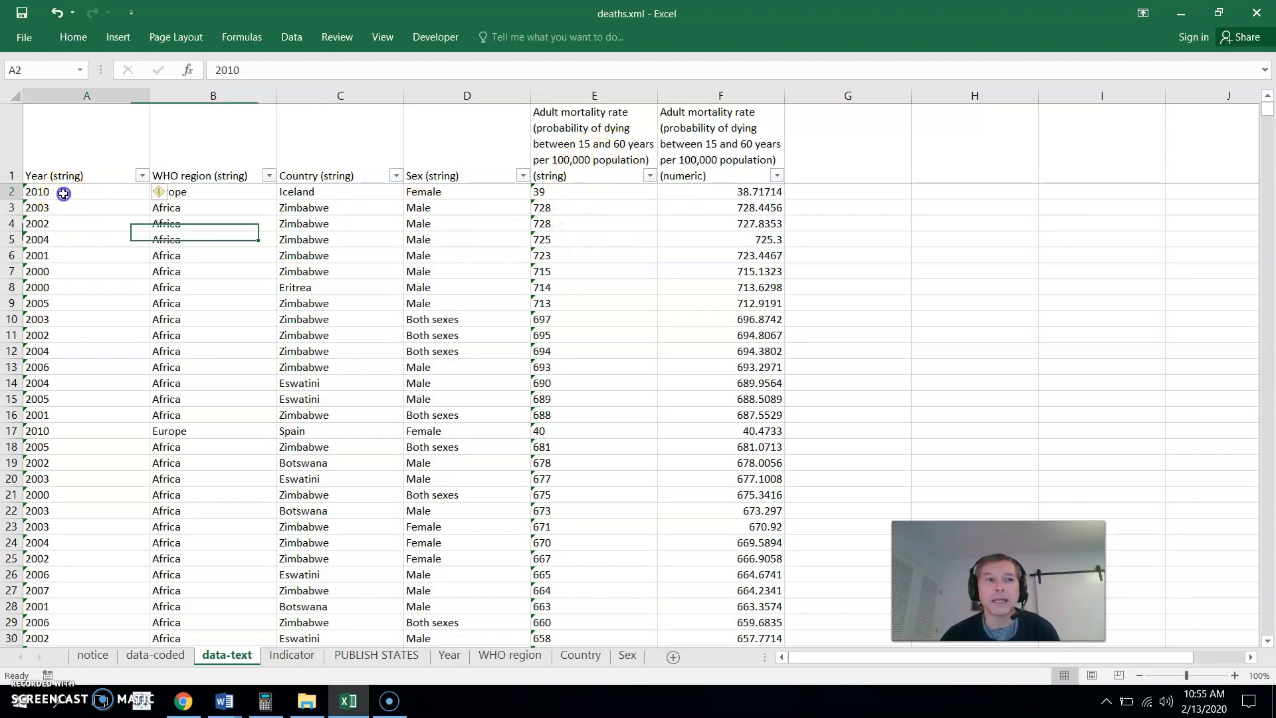
pyautogui.click(325, 193)
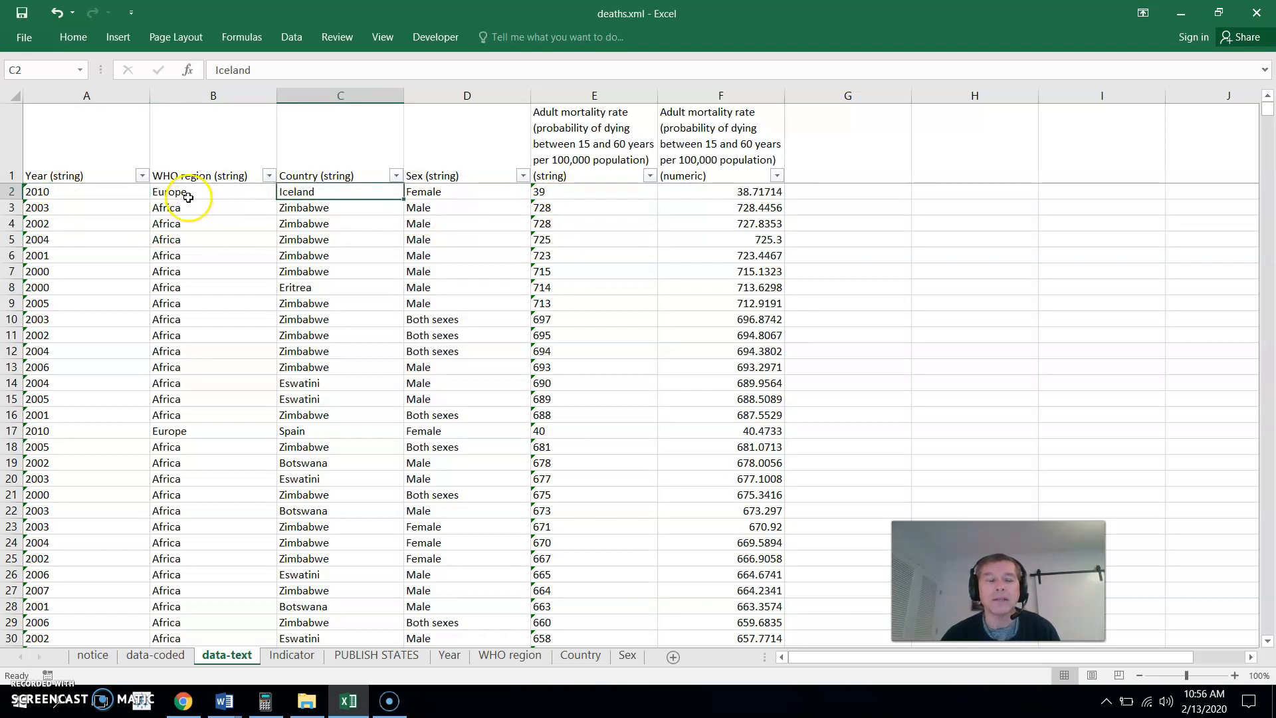
pyautogui.click(189, 197)
pyautogui.click(456, 191)
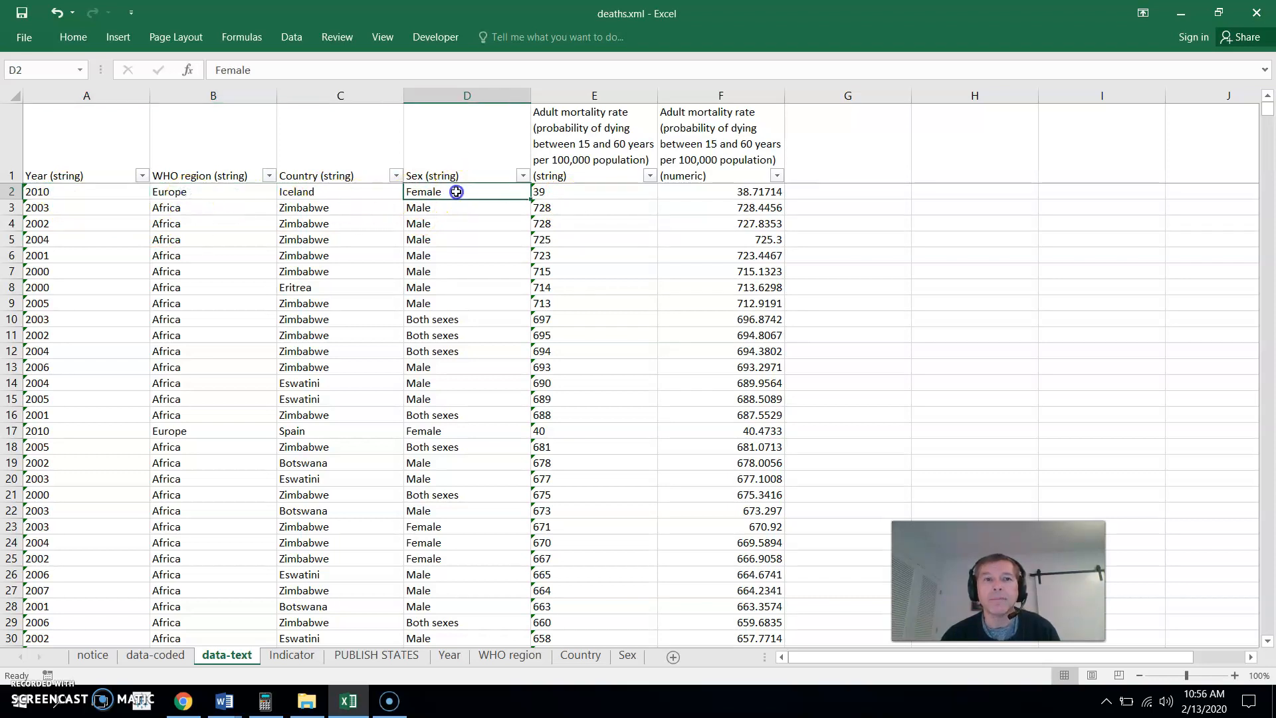
pyautogui.click(579, 191)
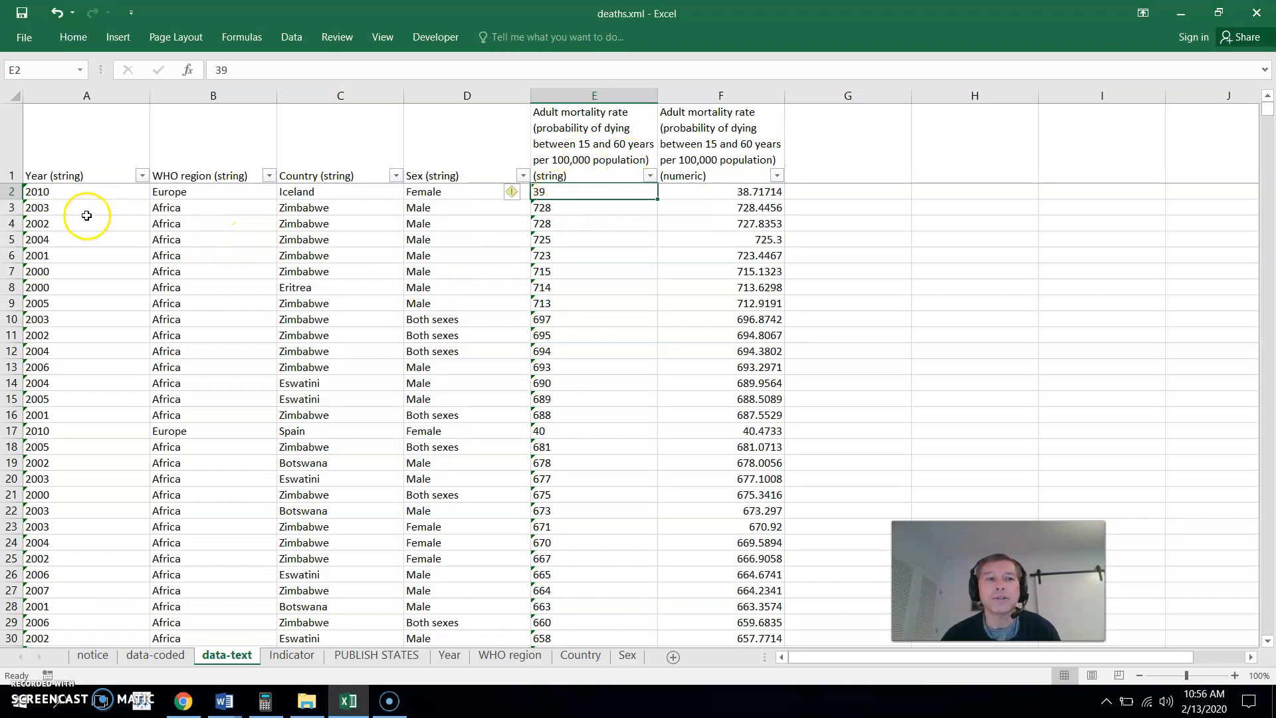
pyautogui.click(322, 208)
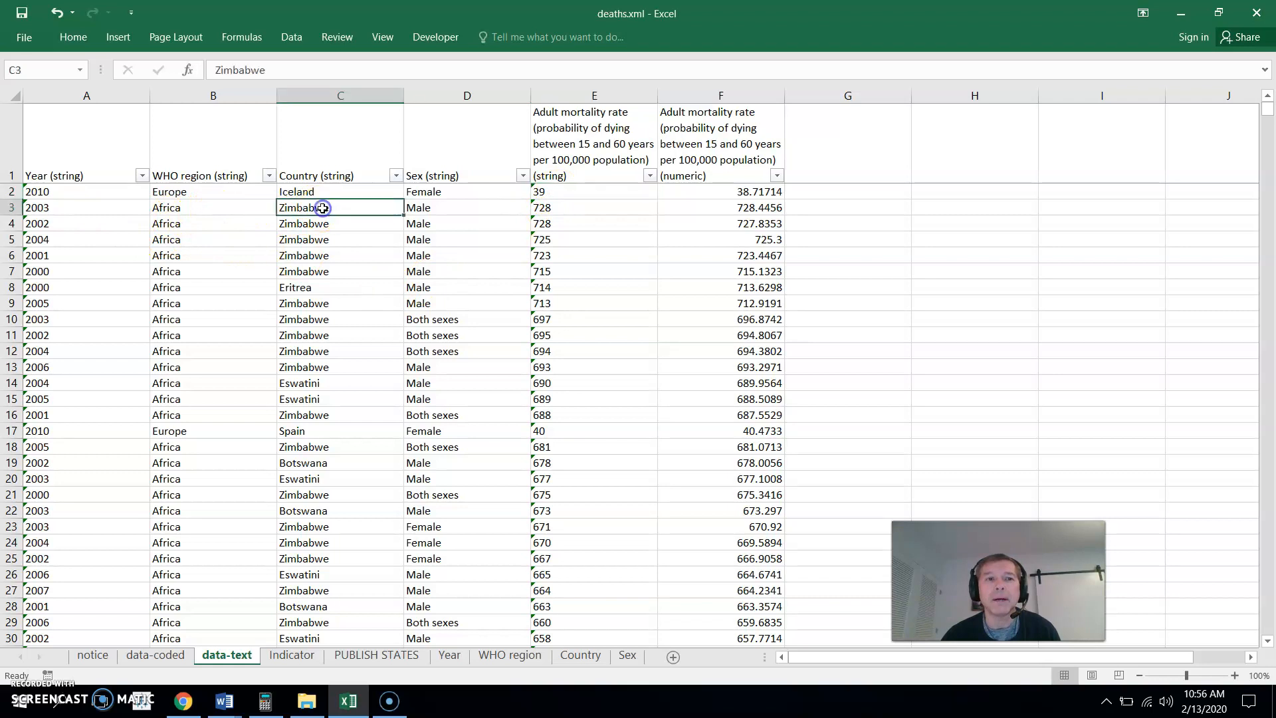
pyautogui.click(243, 207)
pyautogui.click(452, 209)
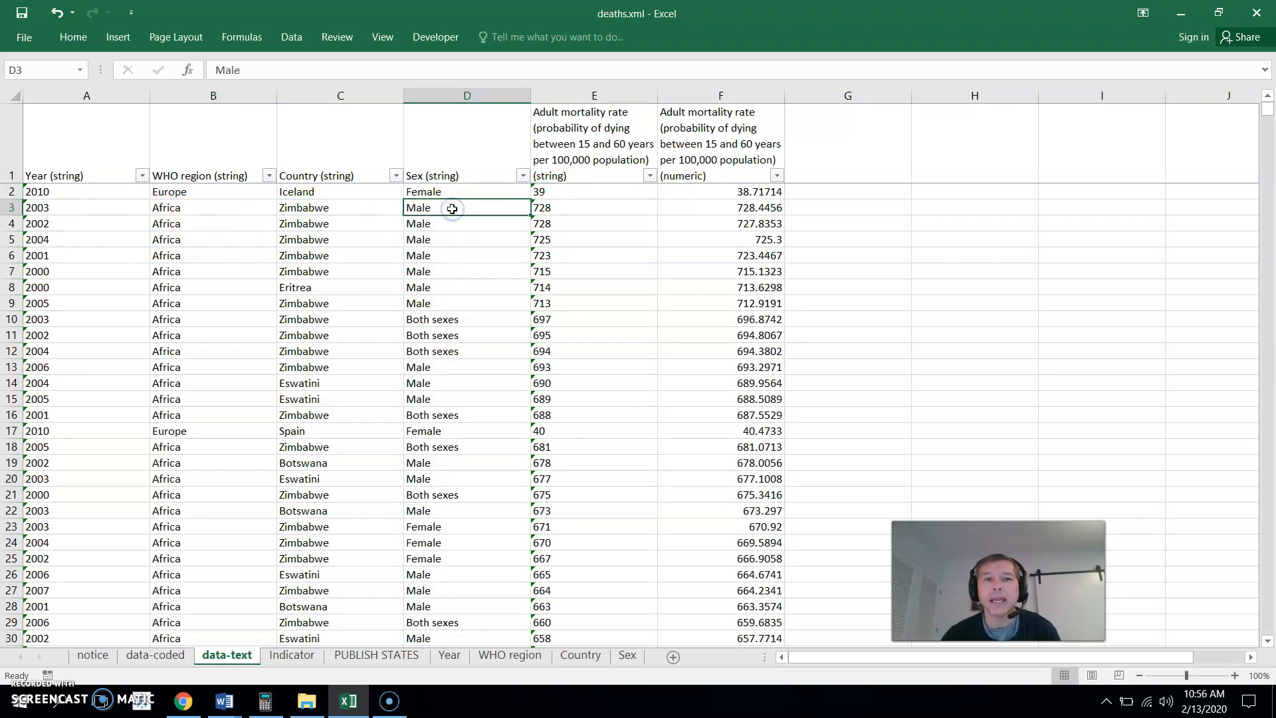
pyautogui.click(583, 207)
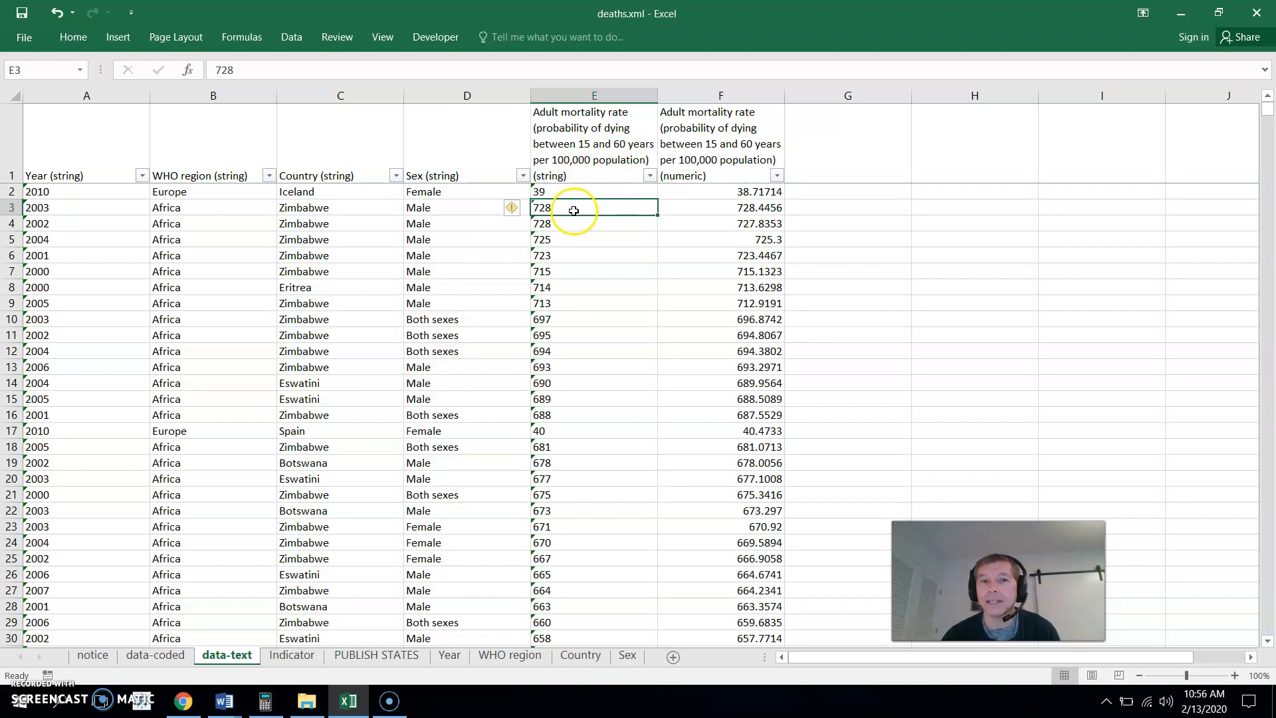
# Calculate the probability for the row 3 mortality rate in cell H3 with the formula =728/100000.
pyautogui.click(931, 210)
pyautogui.write('=728/100000')
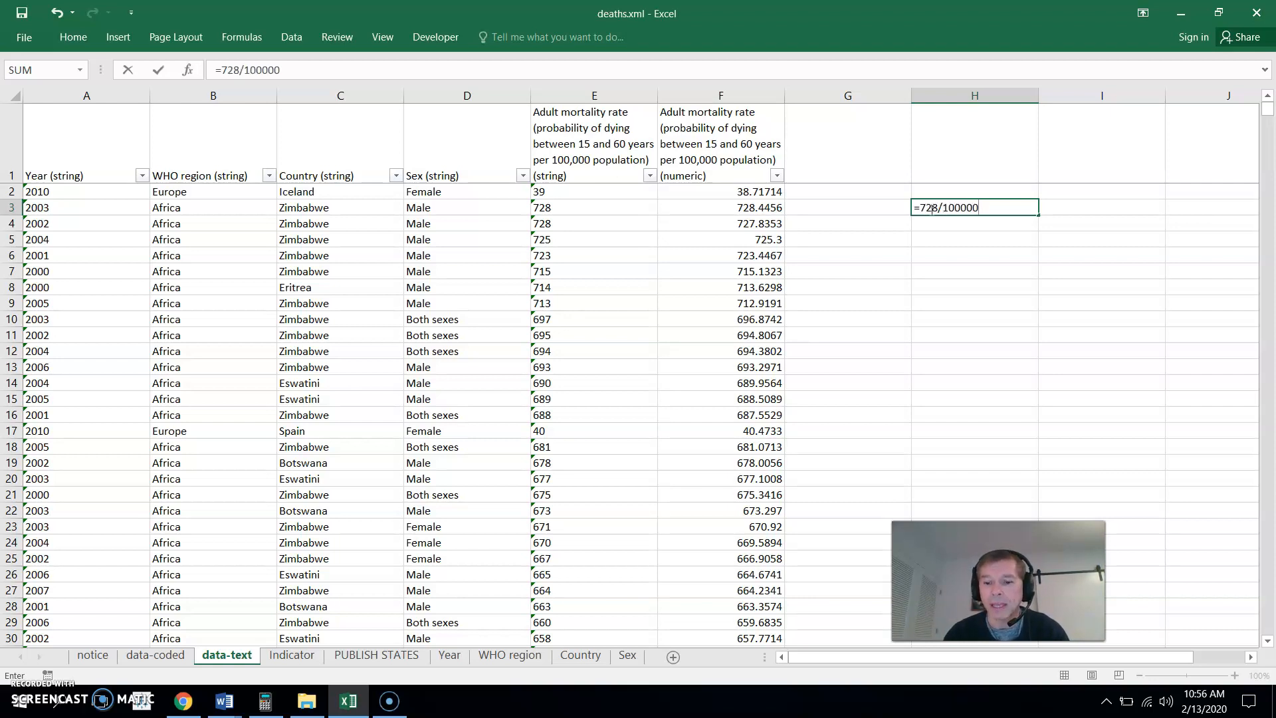
pyautogui.press('Return')
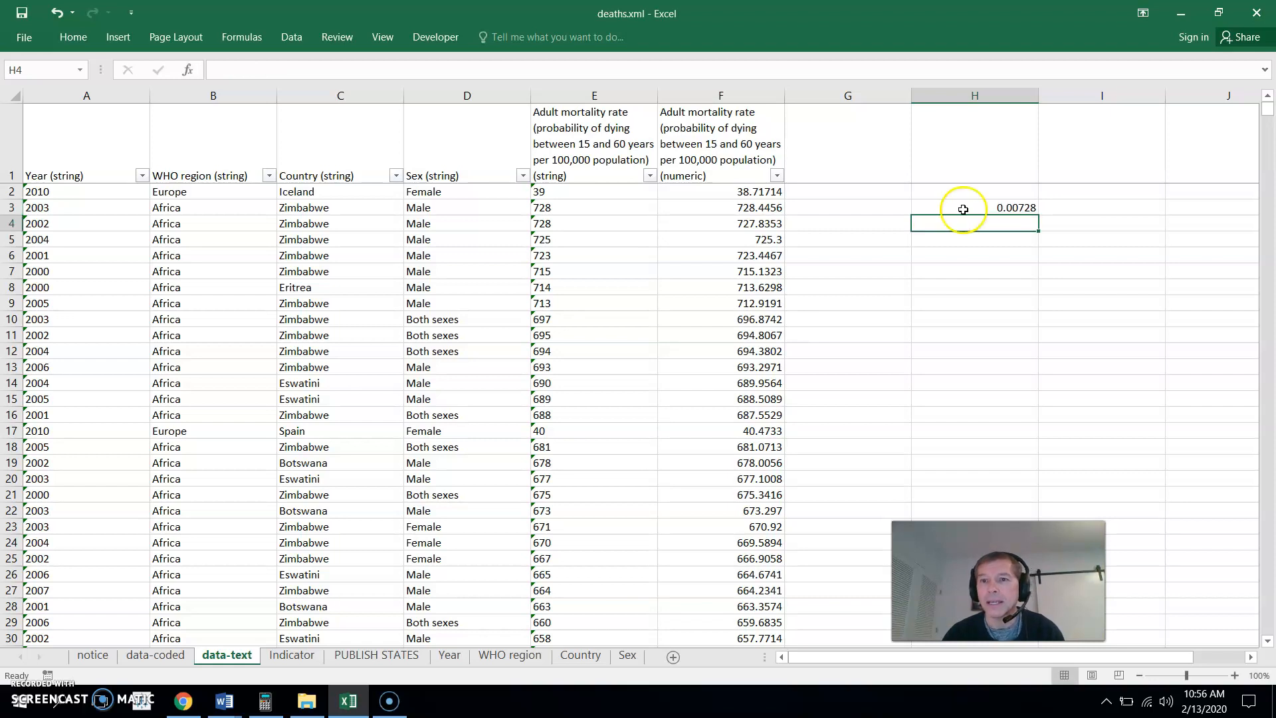
# Format cell H3 as a percentage with 2 decimal places.
pyautogui.click(1035, 207)
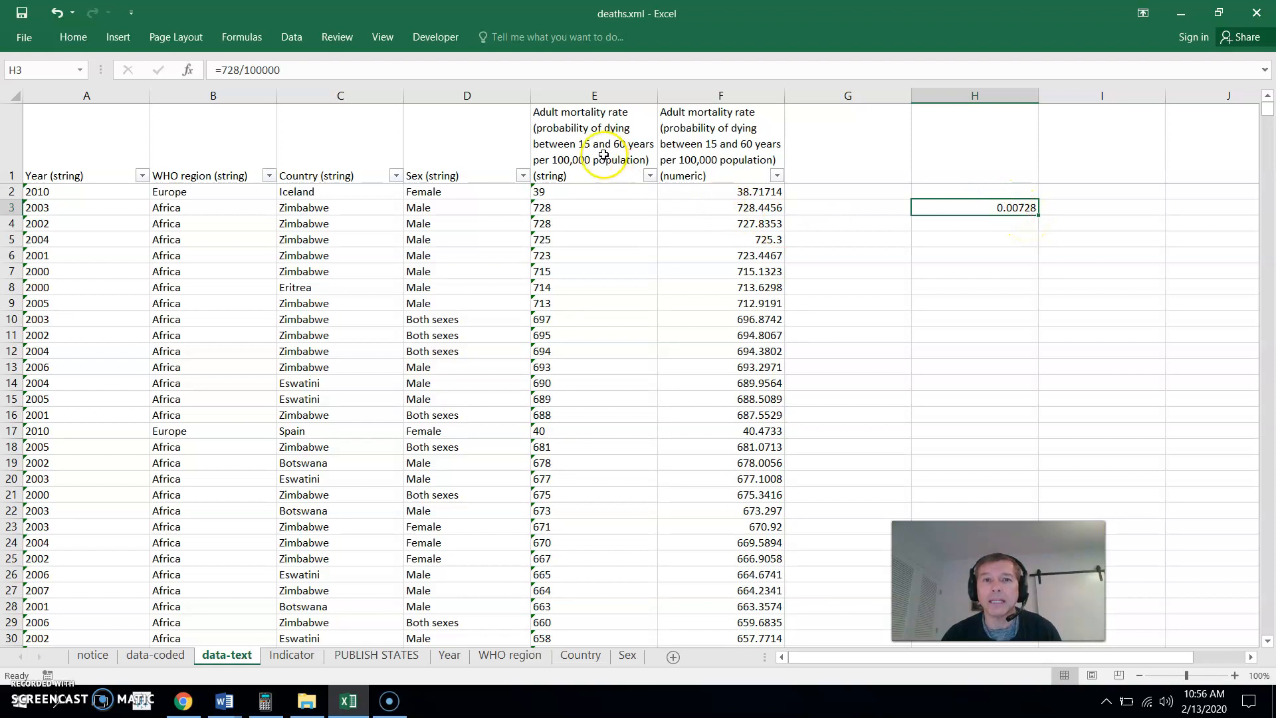
pyautogui.click(952, 207)
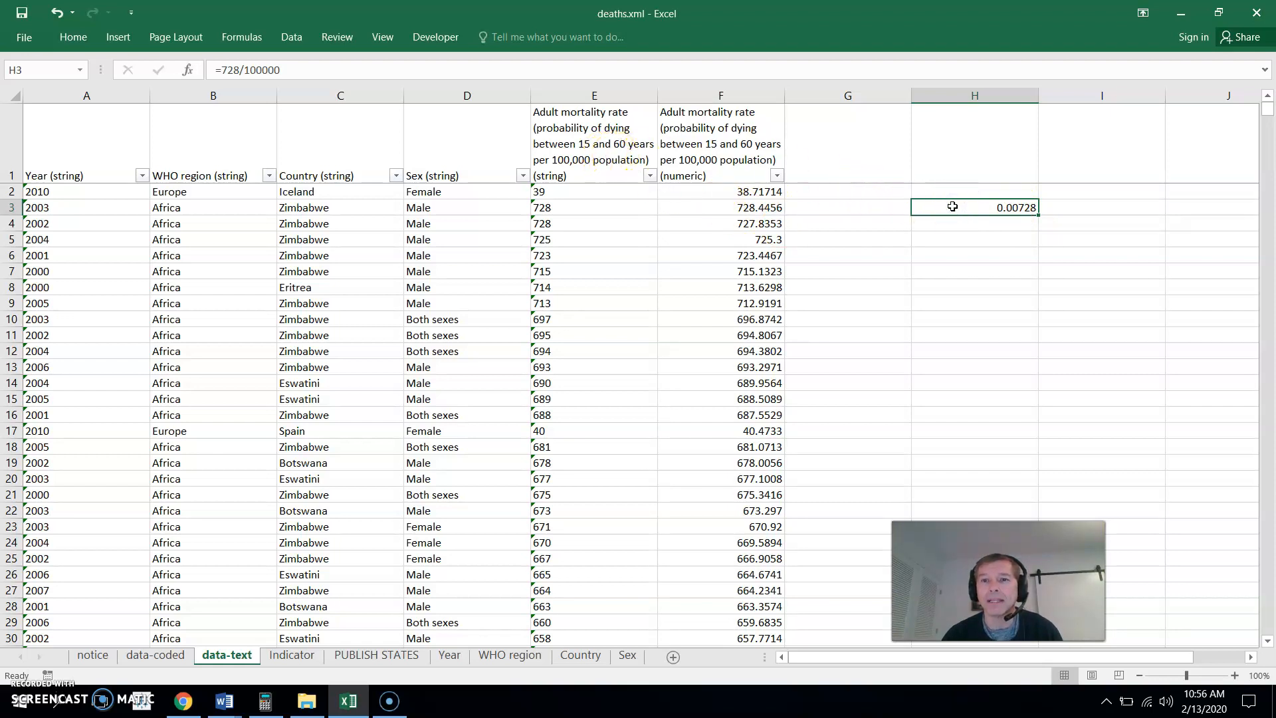
pyautogui.rightClick(952, 207)
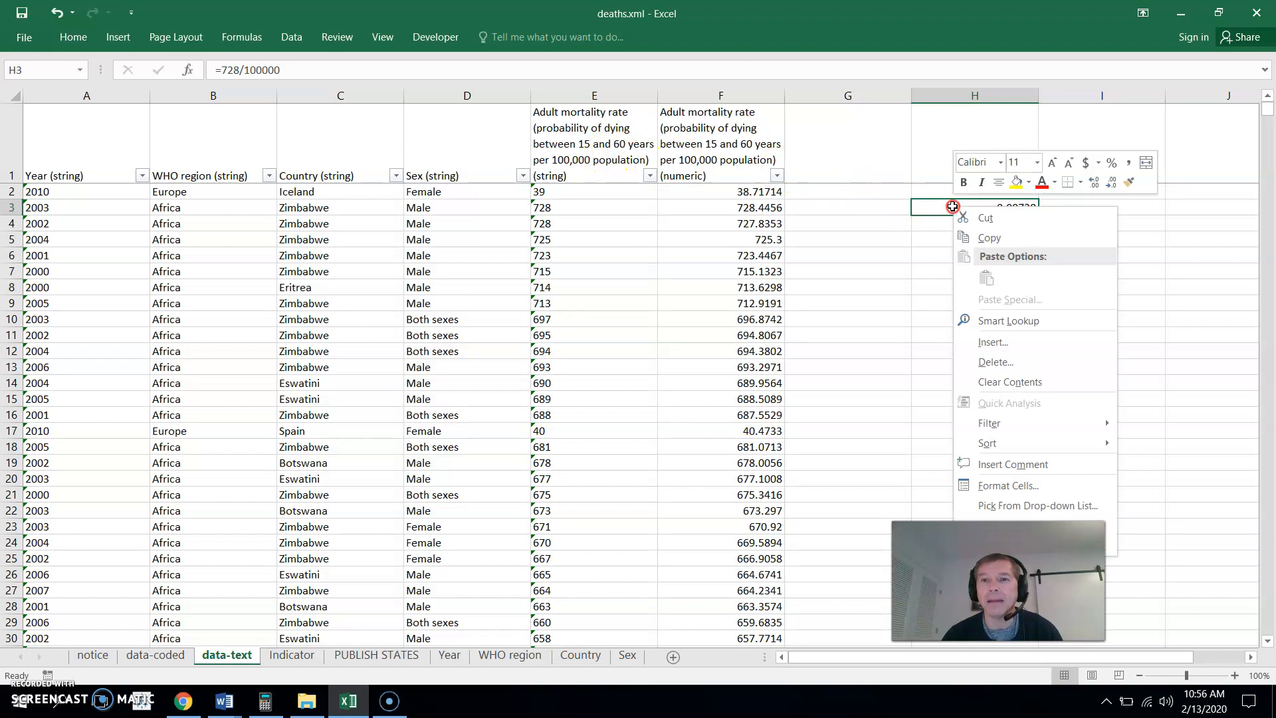
pyautogui.click(1003, 485)
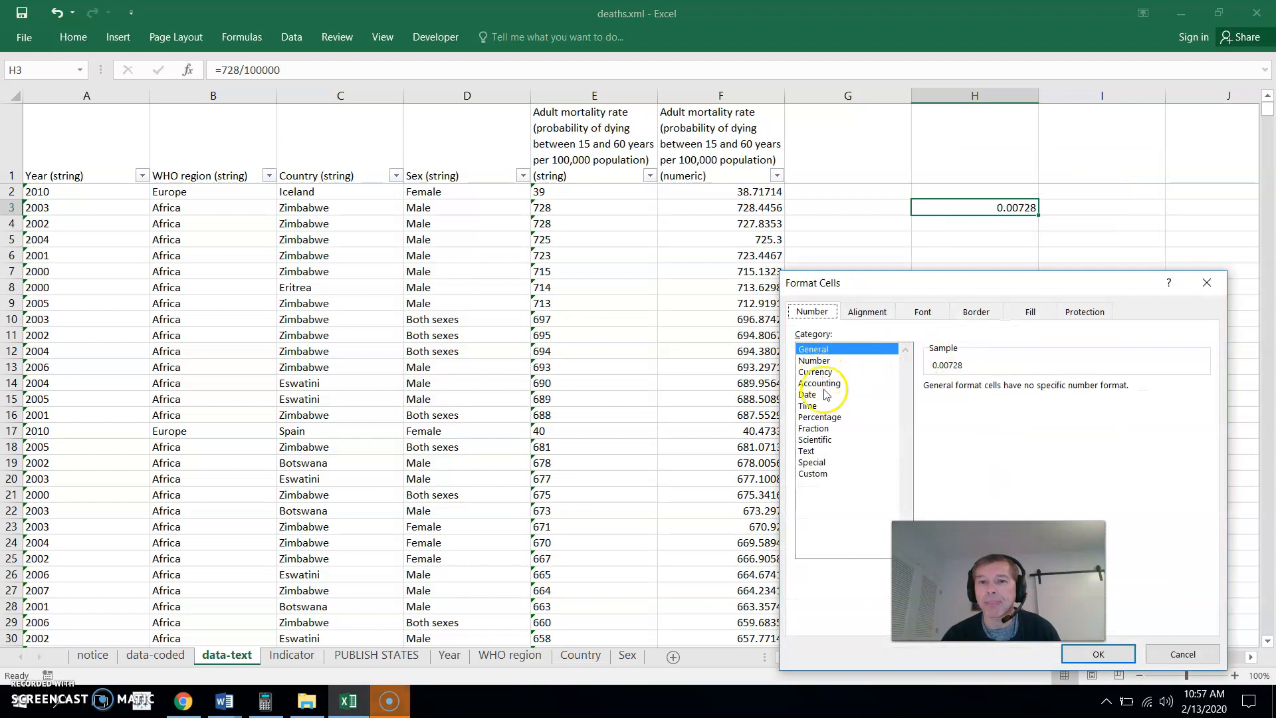
pyautogui.click(825, 416)
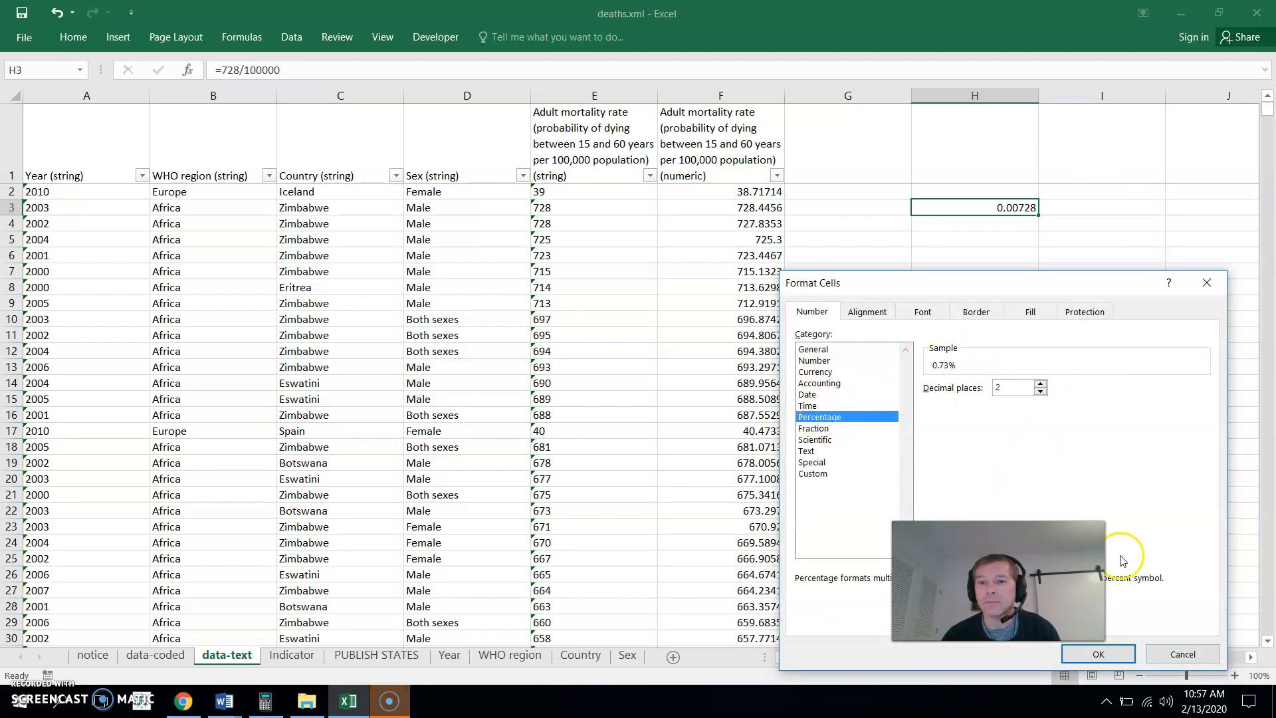
pyautogui.click(1109, 656)
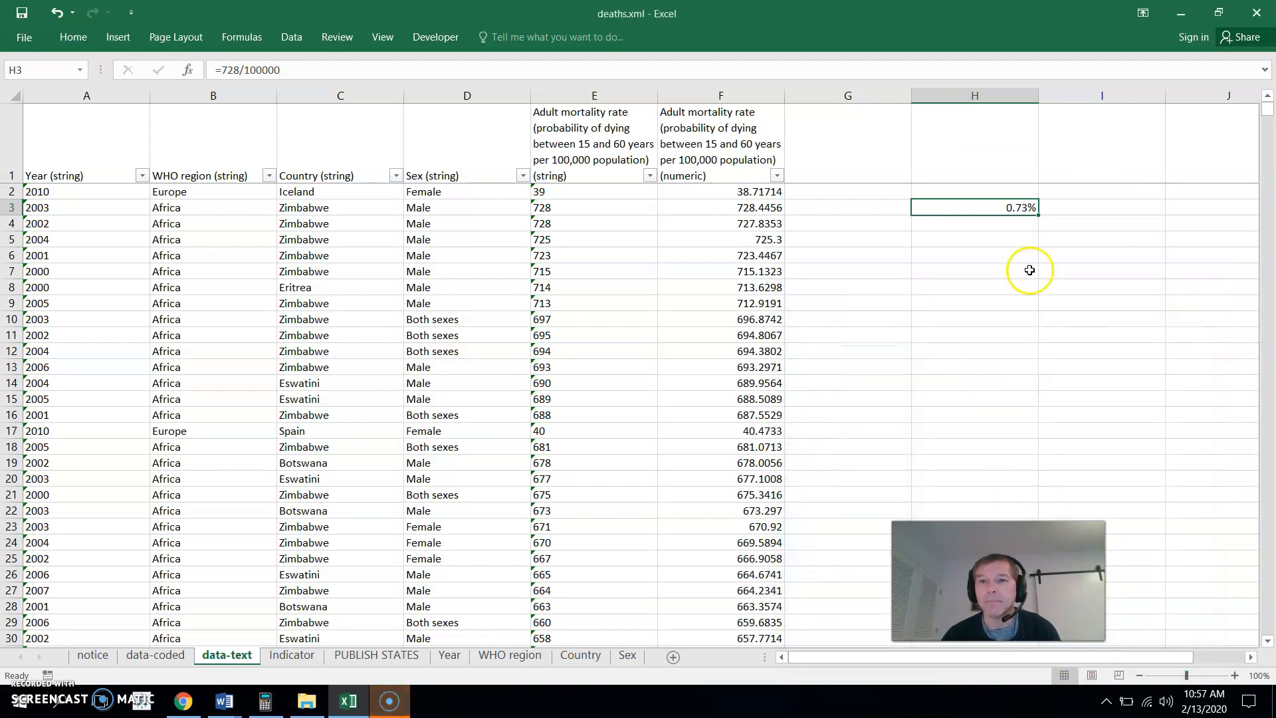
# Fill the H3 formula up into H2 and replace it there with =E2/100000 for the row 2 mortality rate.
pyautogui.moveTo(1041, 215); pyautogui.dragTo(1040, 178)
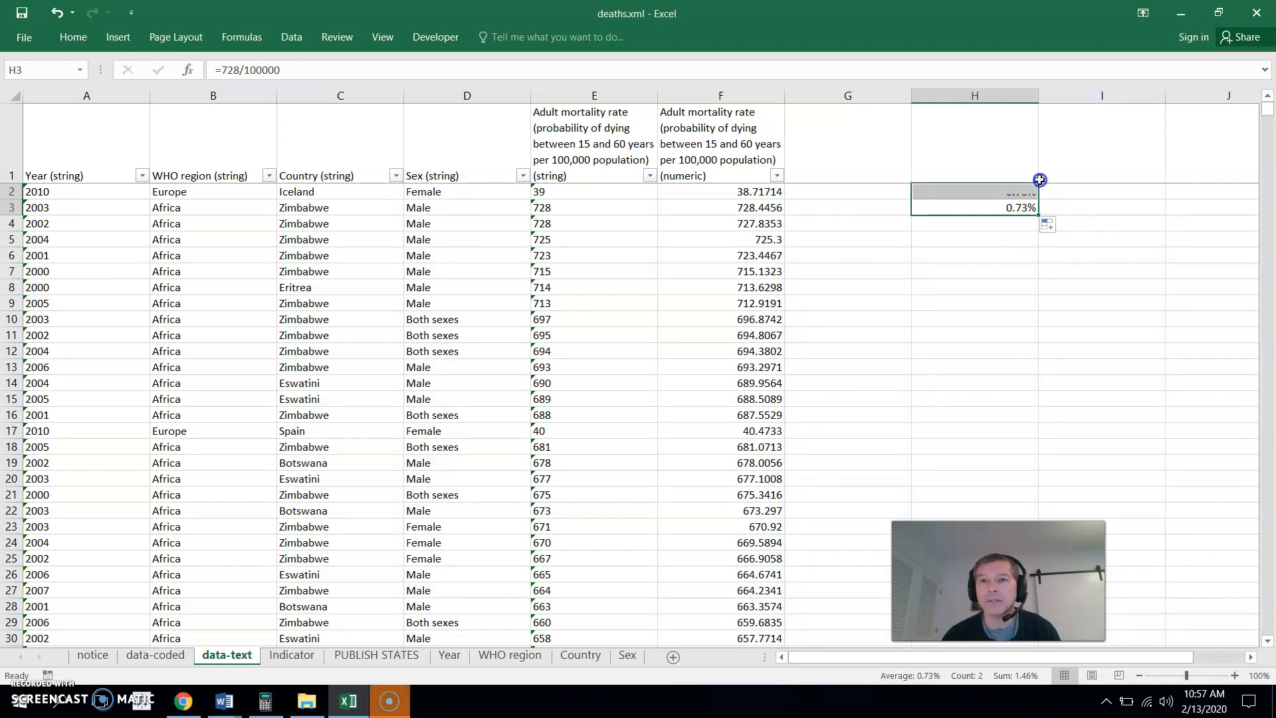
pyautogui.click(982, 190)
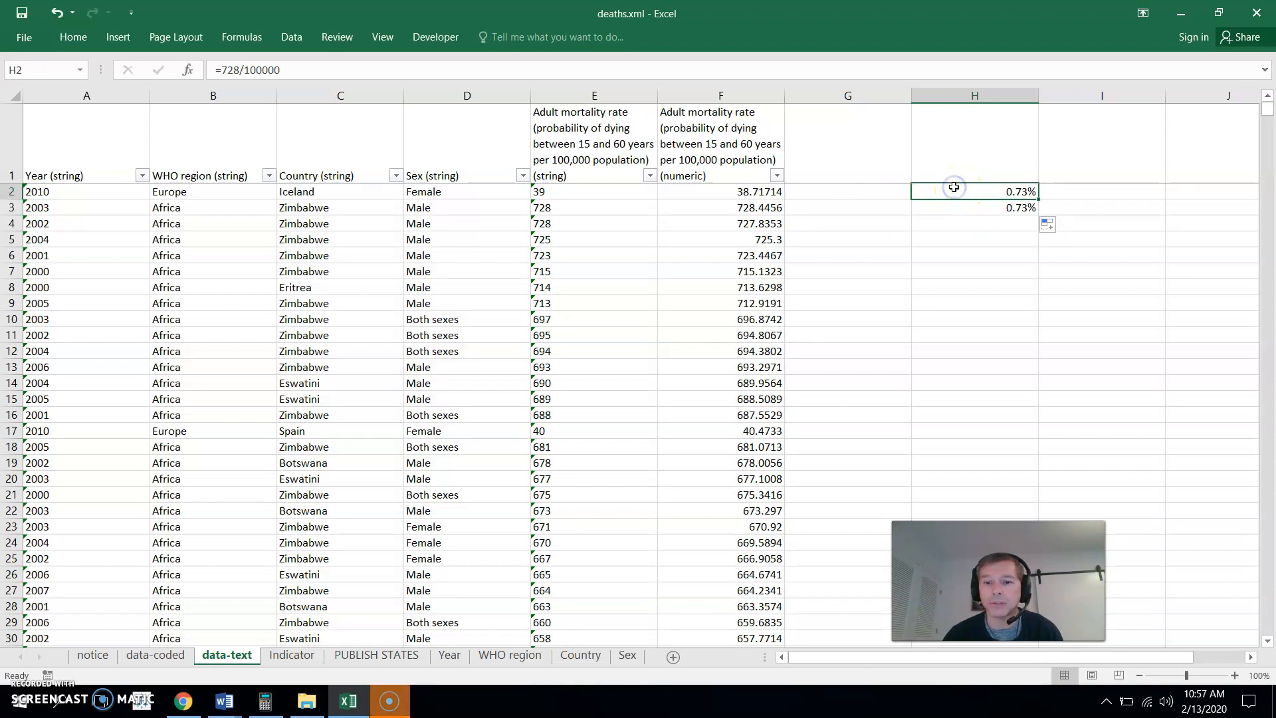
pyautogui.write('=')
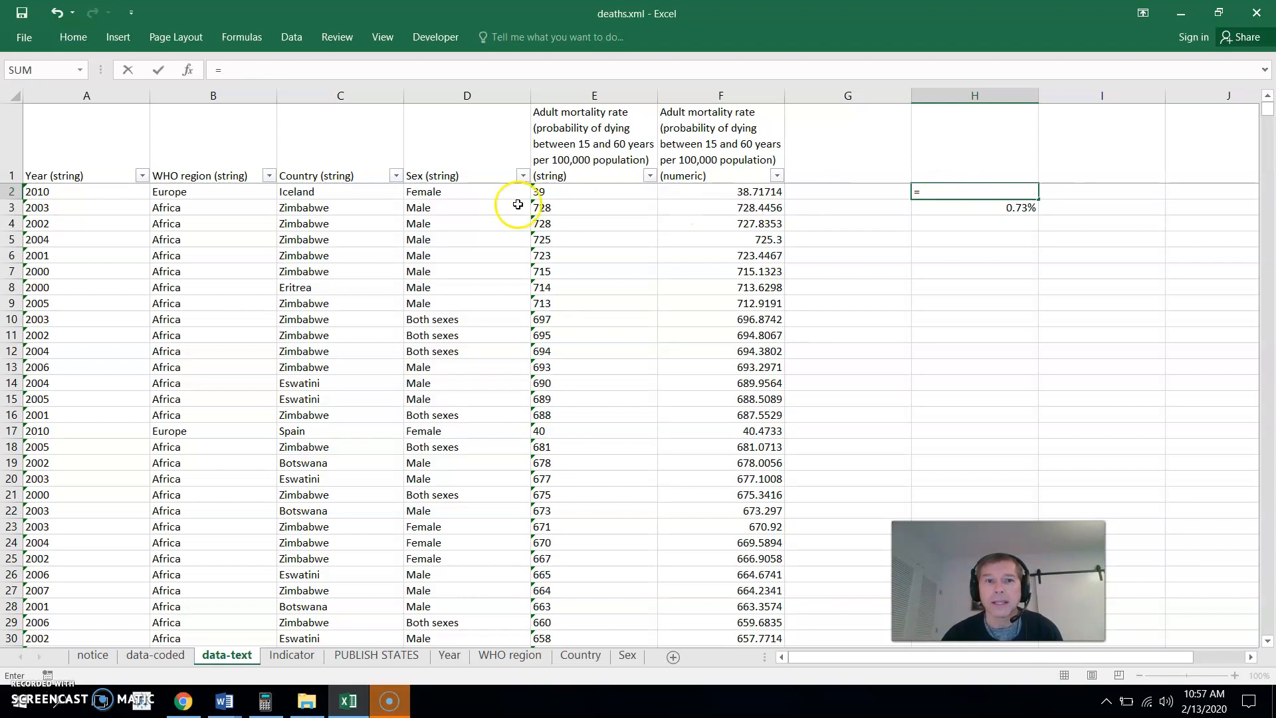
pyautogui.click(554, 193)
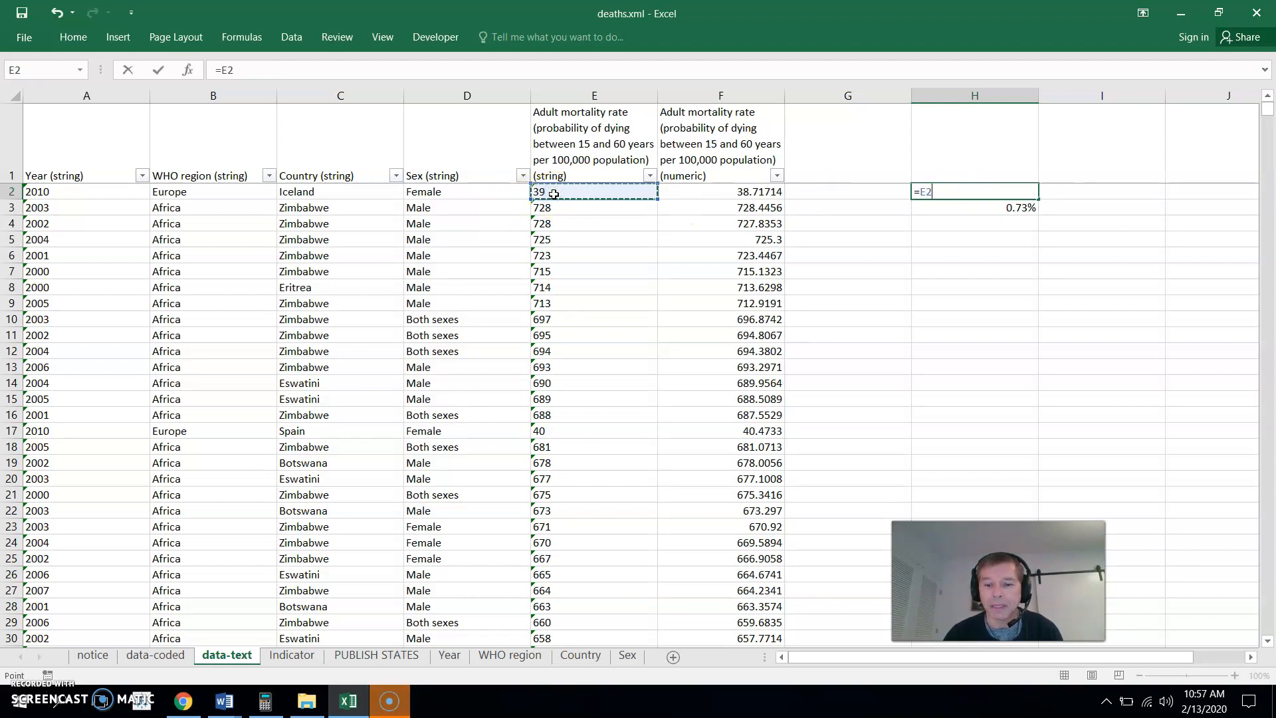
pyautogui.write('/100000')
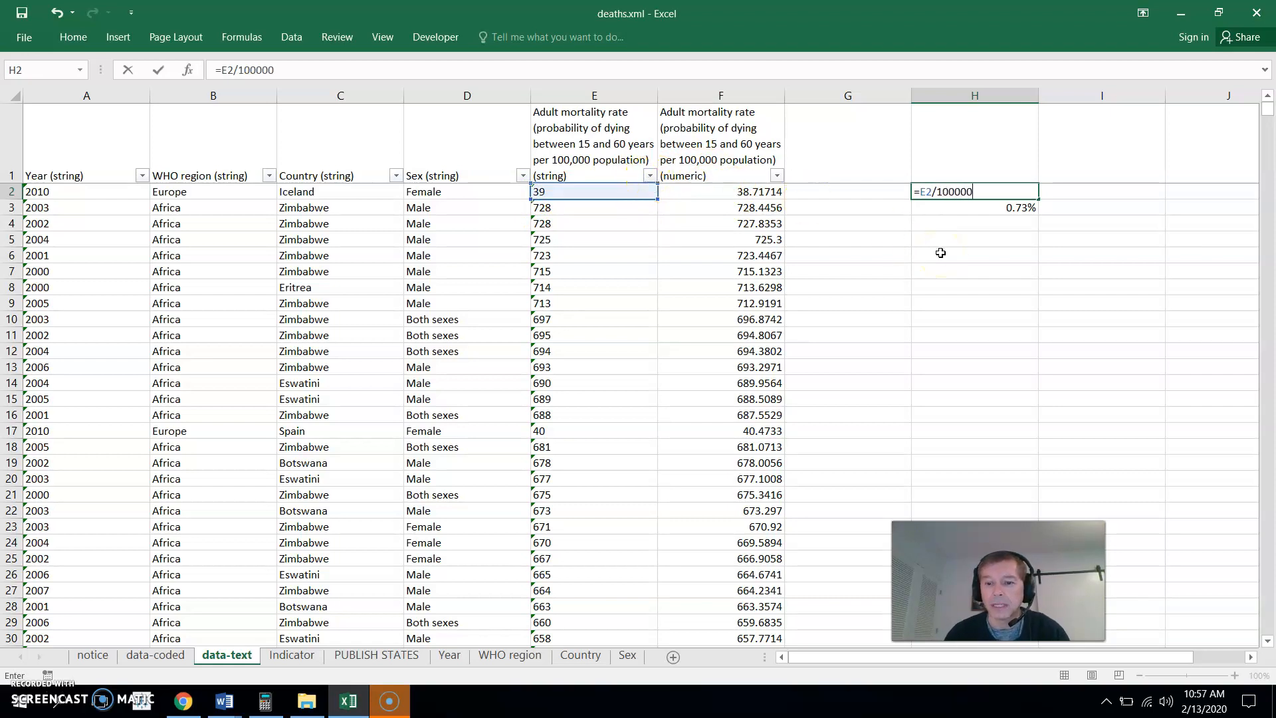
pyautogui.press('Return')
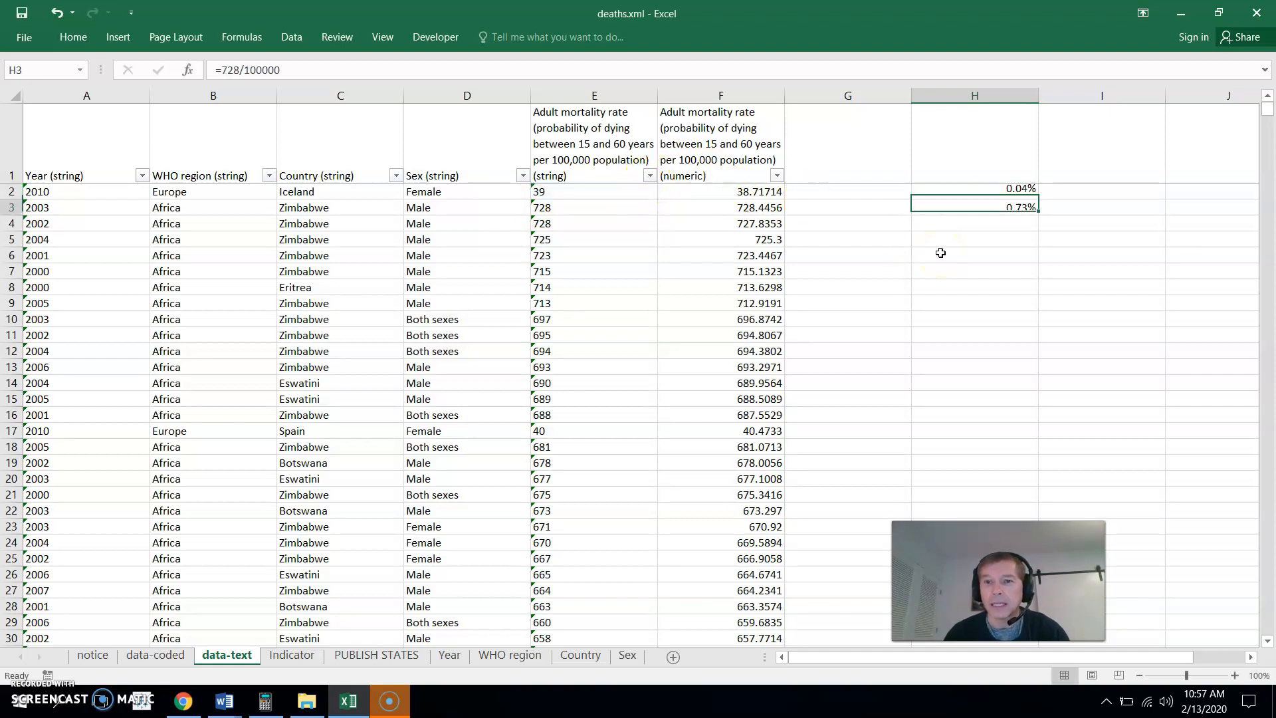
pyautogui.click(1015, 193)
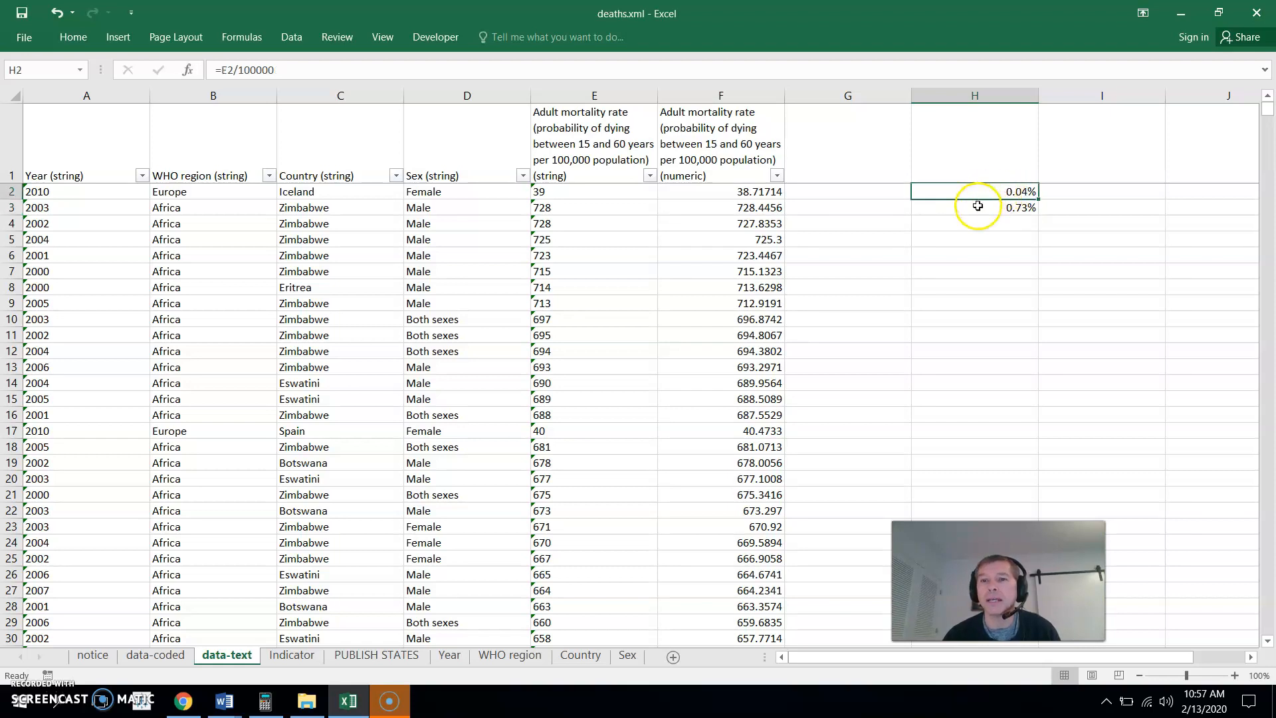
# Calculate the ratio of the two mortality percentages in cell H5 with the formula =H3/H2.
pyautogui.click(1027, 237)
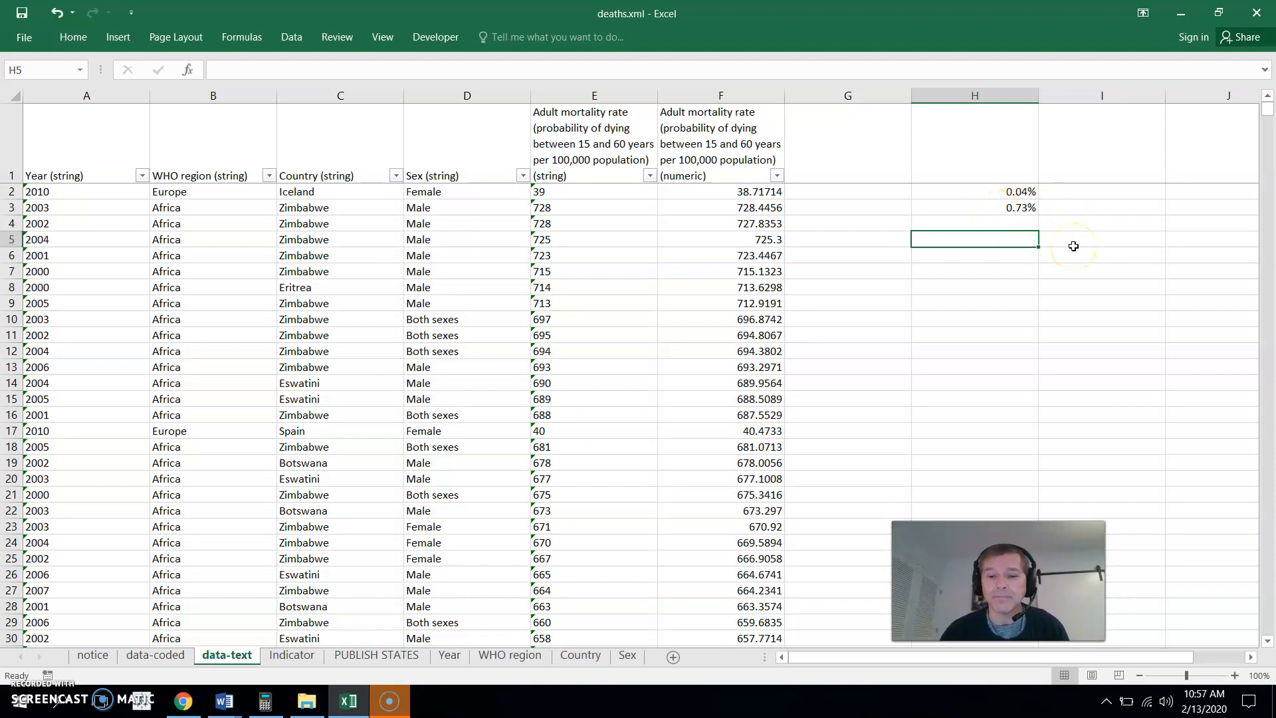
pyautogui.write('=')
pyautogui.click(1030, 208)
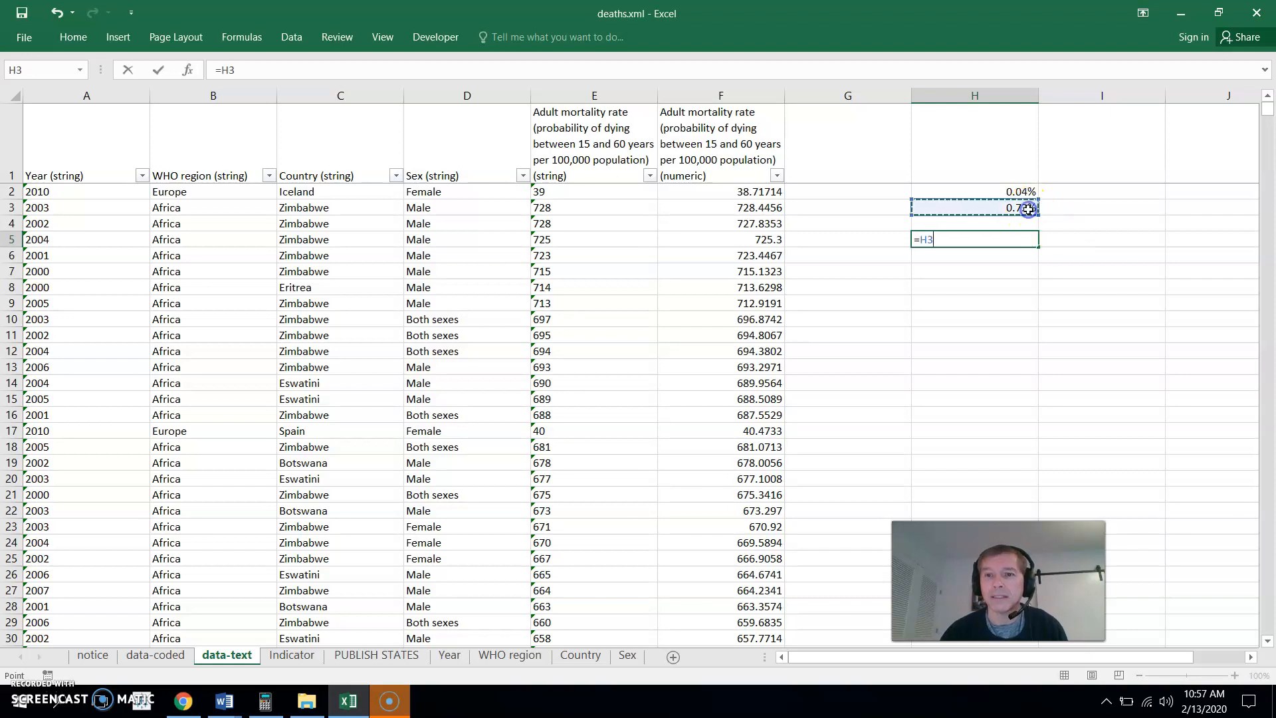
pyautogui.write('/')
pyautogui.click(991, 192)
pyautogui.press('Return')
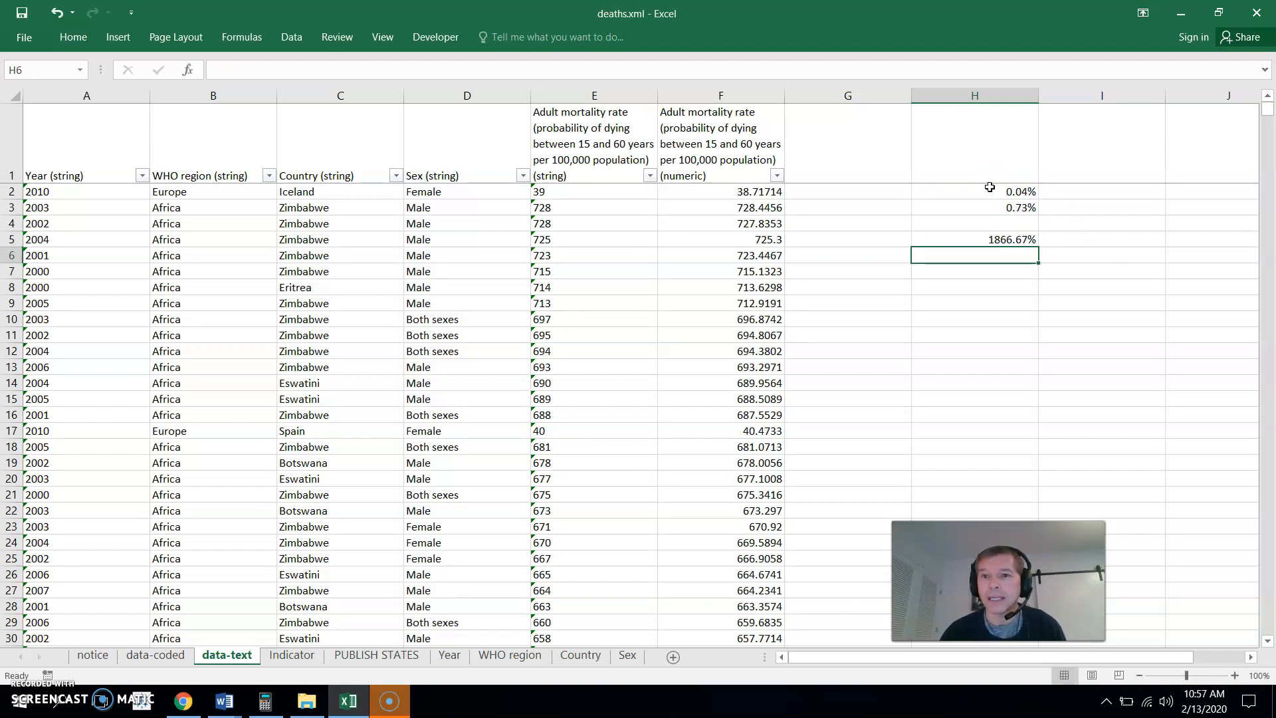
# Change the format of the ratio in H5 to Number with 13 decimal places.
pyautogui.click(1008, 240)
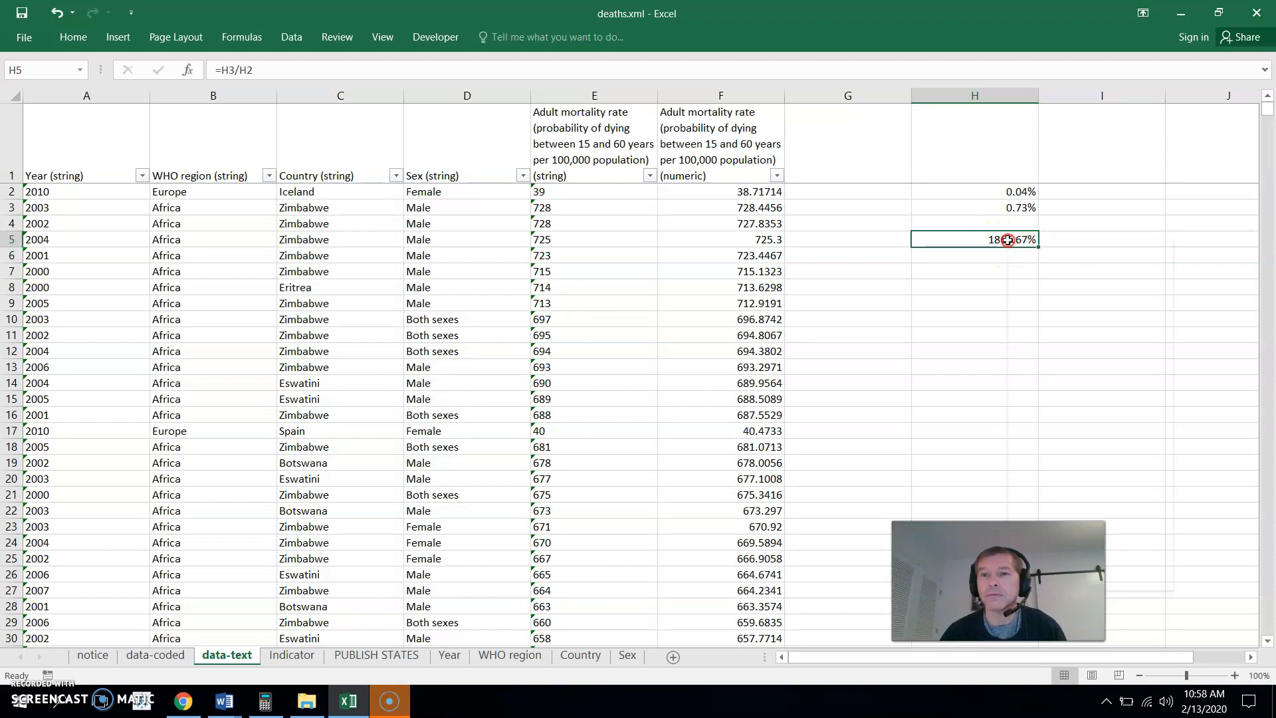
pyautogui.rightClick(1008, 240)
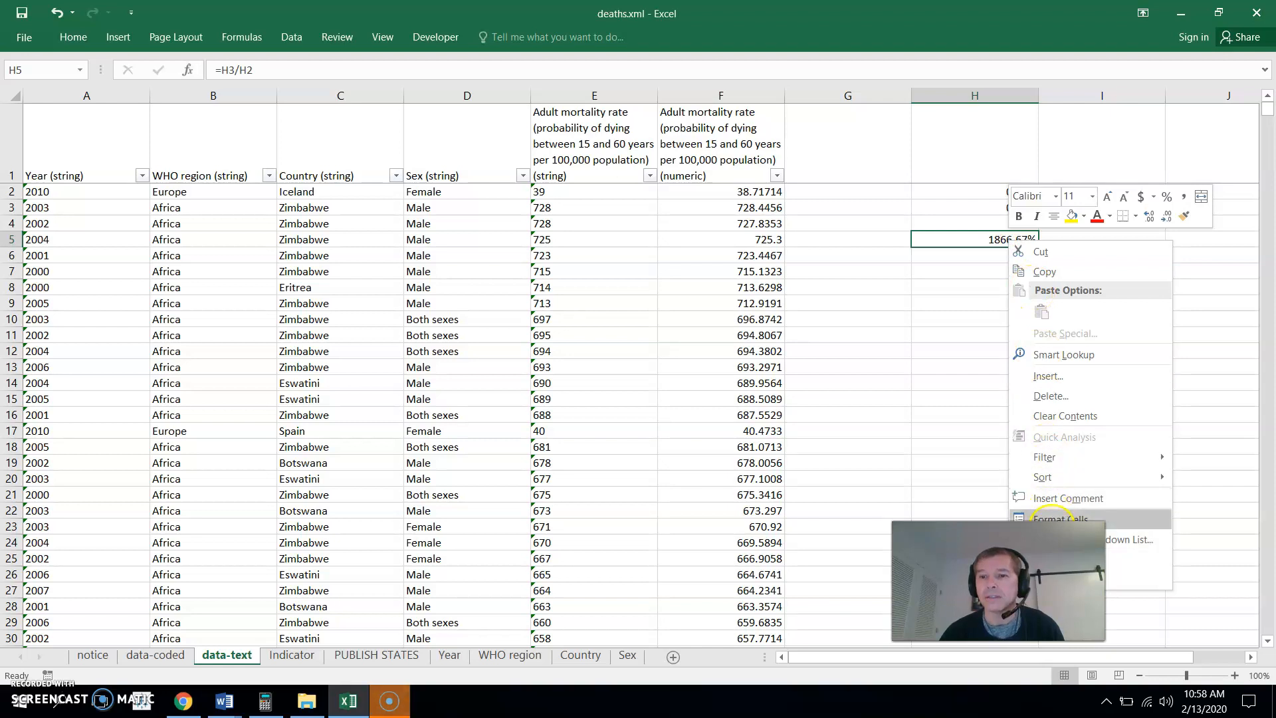
pyautogui.click(1066, 519)
pyautogui.click(854, 370)
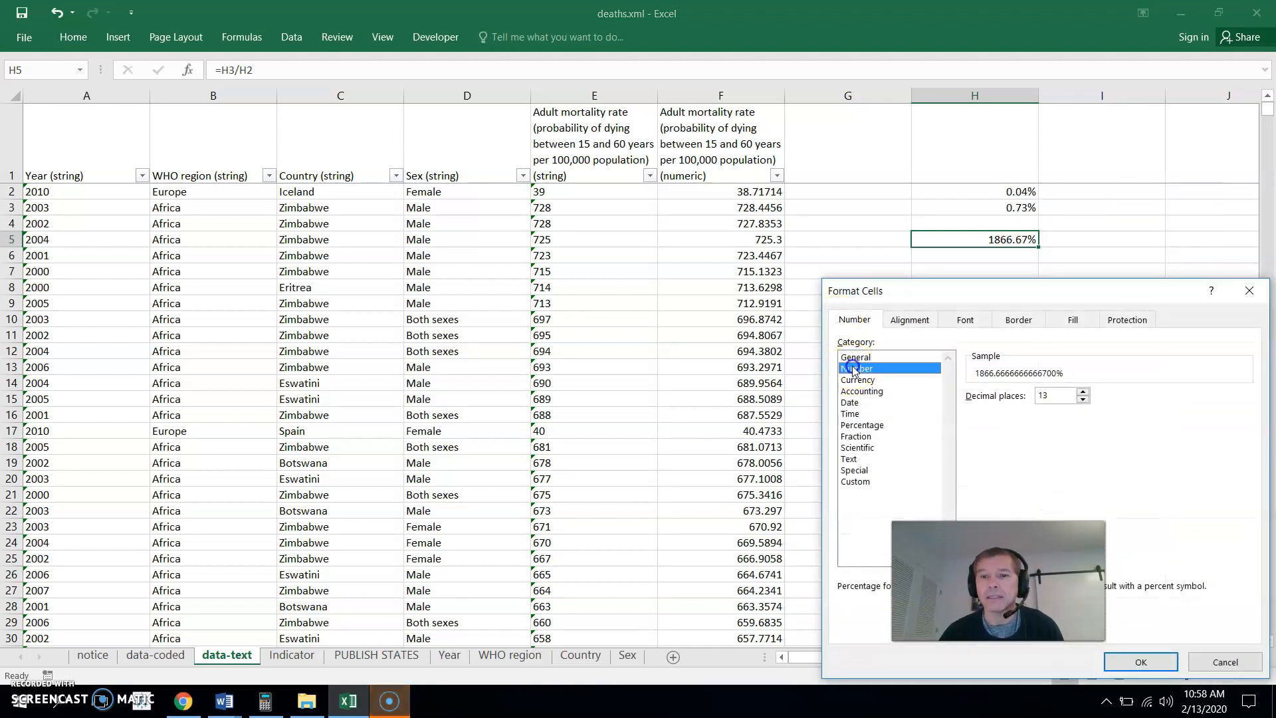
pyautogui.click(1140, 662)
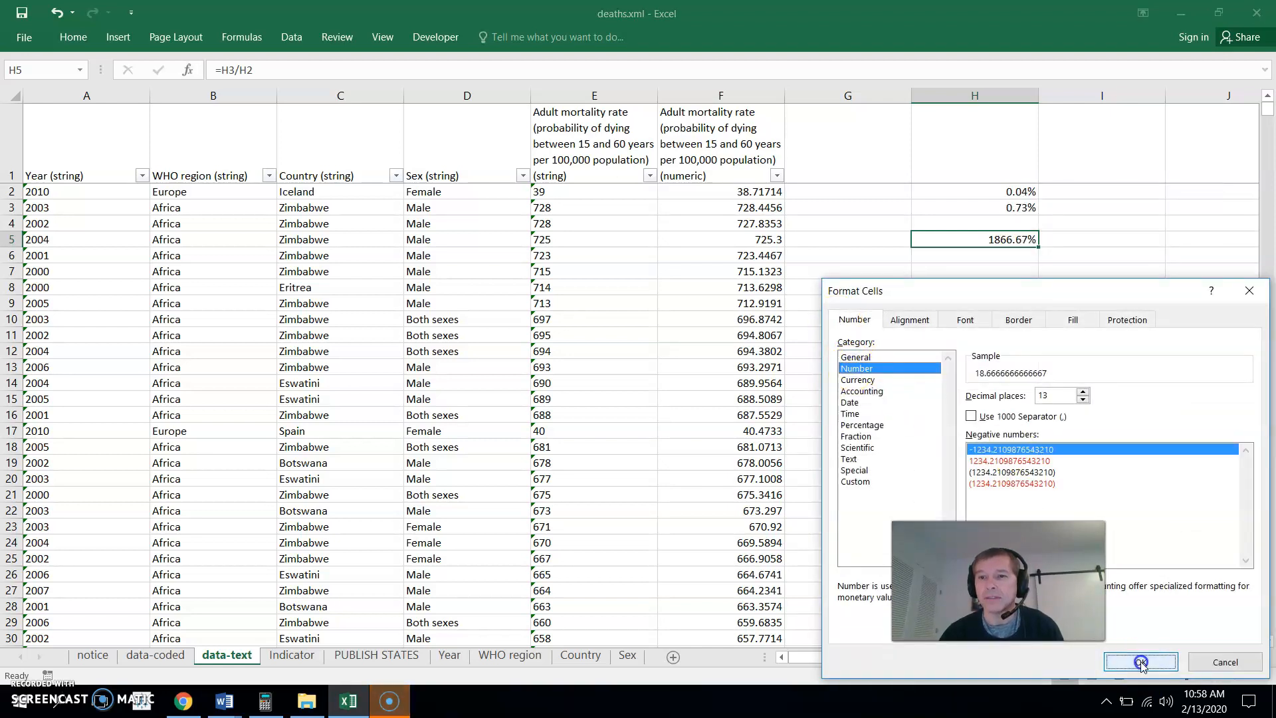
# Delete the ratio in H5 and the two percentage calculations in H2 and H3.
pyautogui.click(979, 240)
pyautogui.press('Delete')
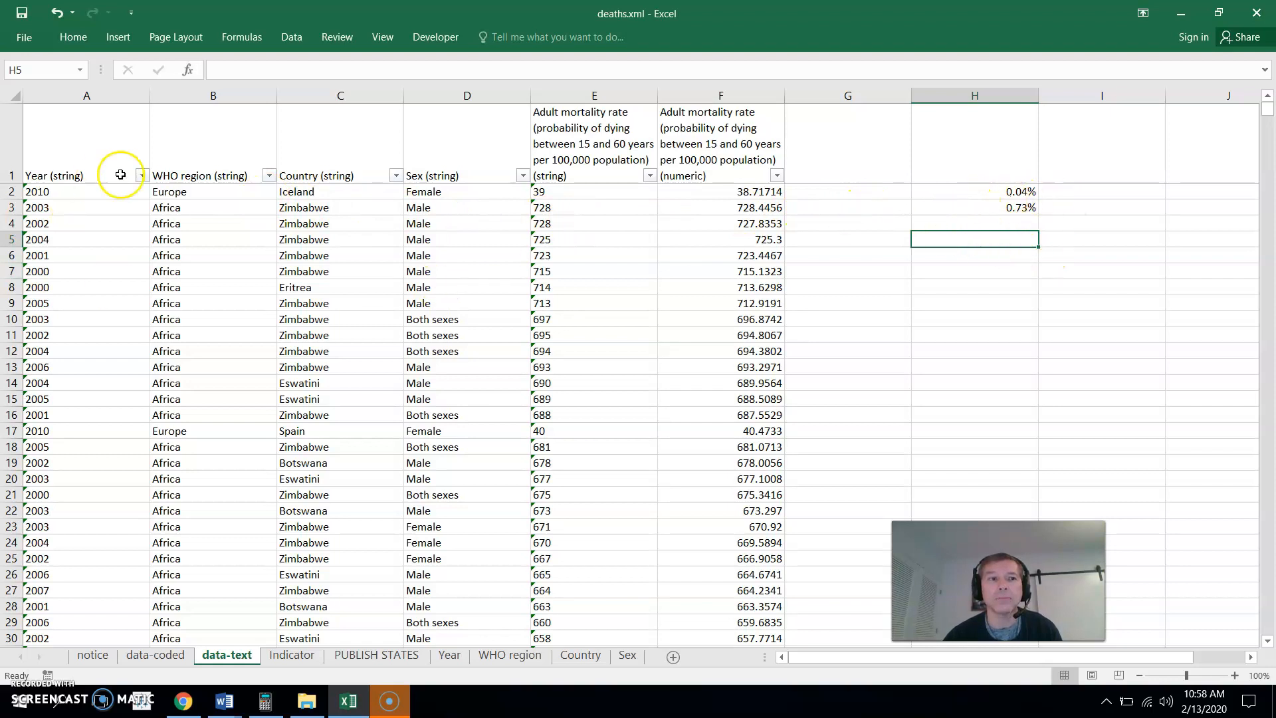
pyautogui.click(1014, 207)
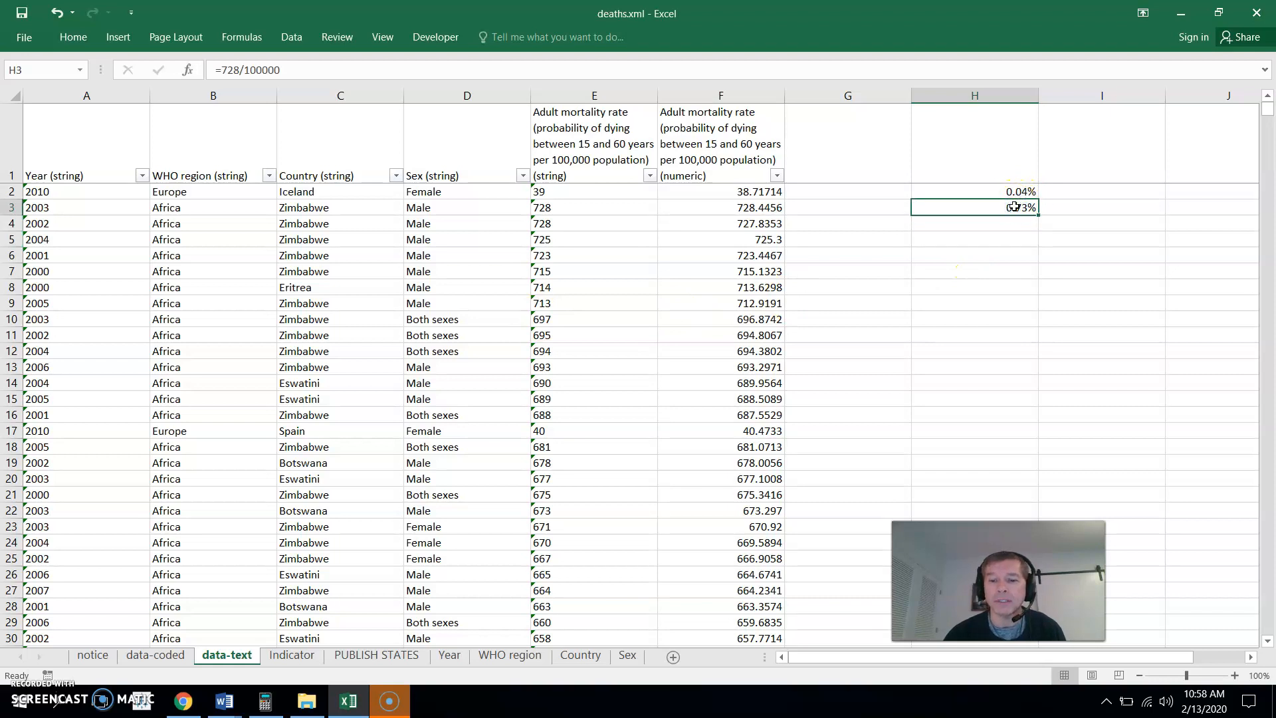
pyautogui.press('Up')
pyautogui.click(1012, 219)
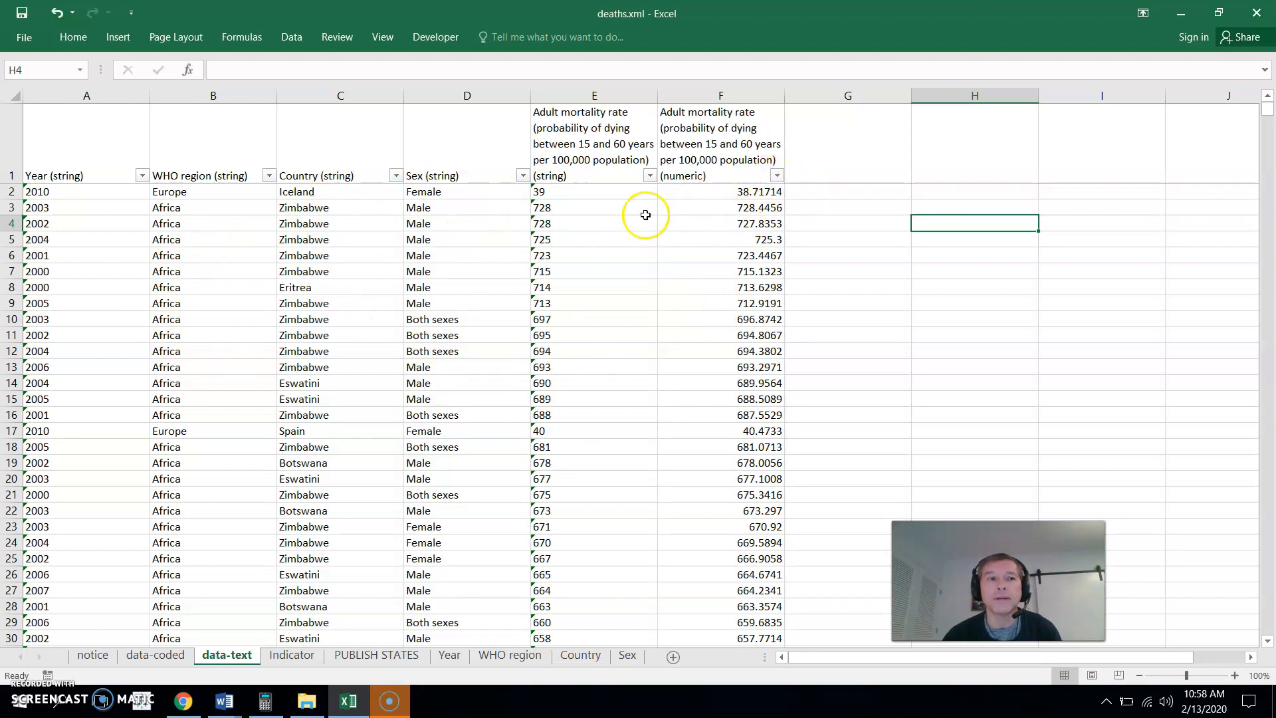
# Filter the Year column to show only 2000 and 2005.
pyautogui.click(142, 176)
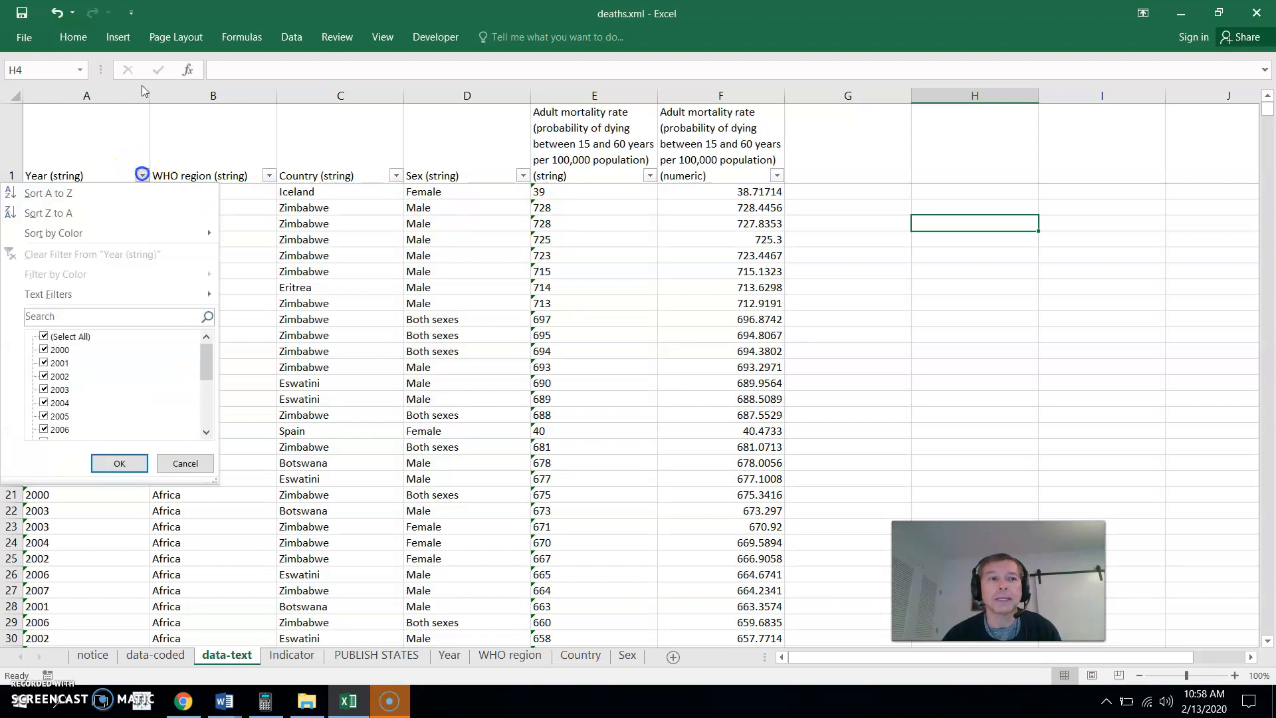
pyautogui.click(45, 337)
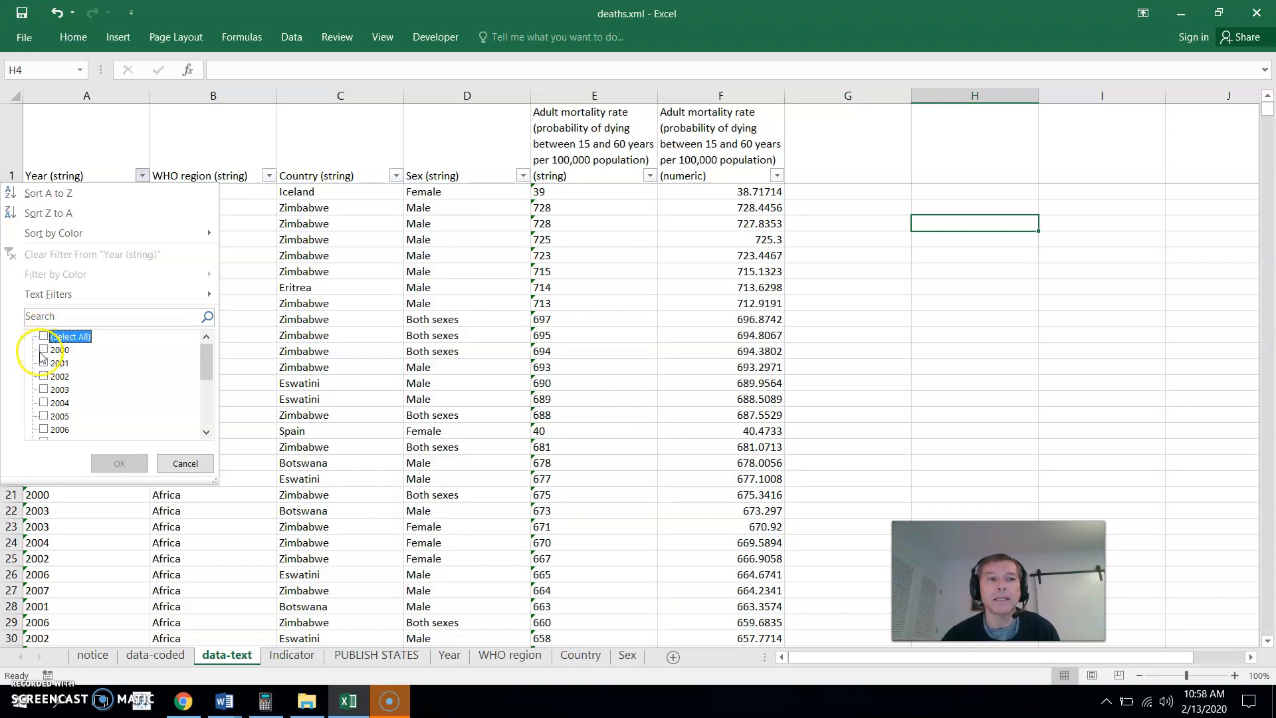
pyautogui.click(44, 351)
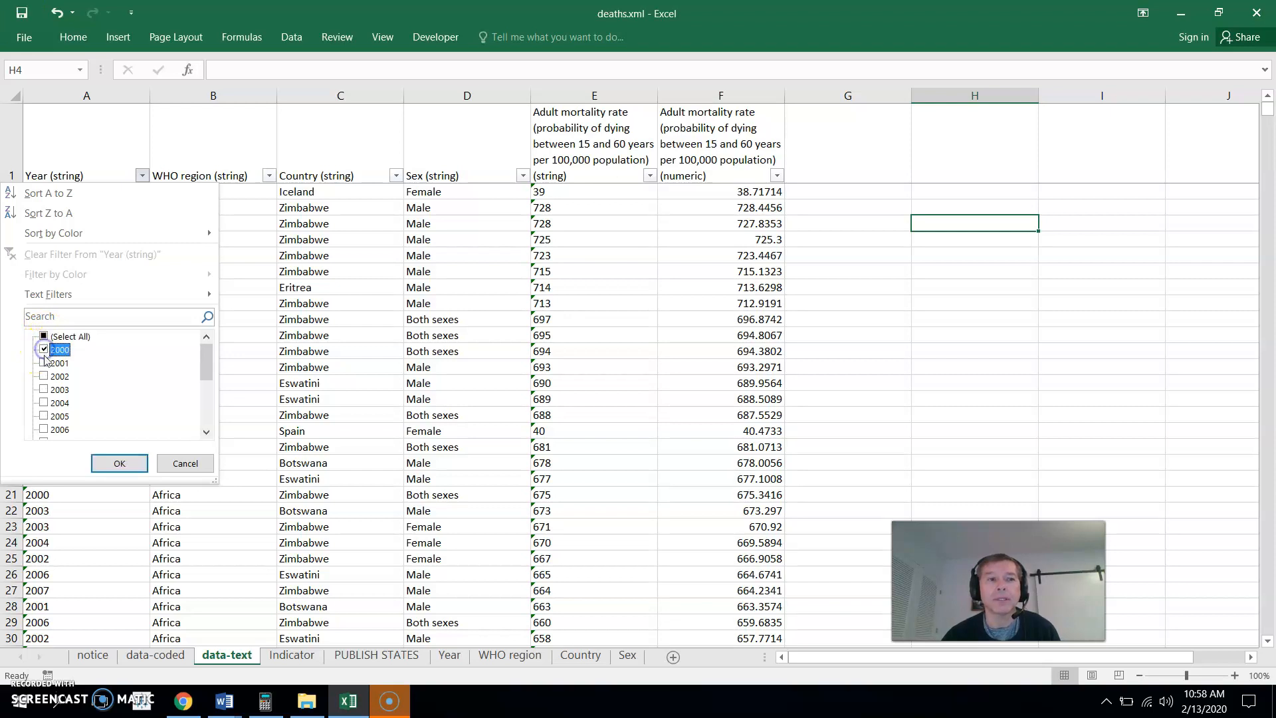
pyautogui.click(43, 416)
pyautogui.click(133, 463)
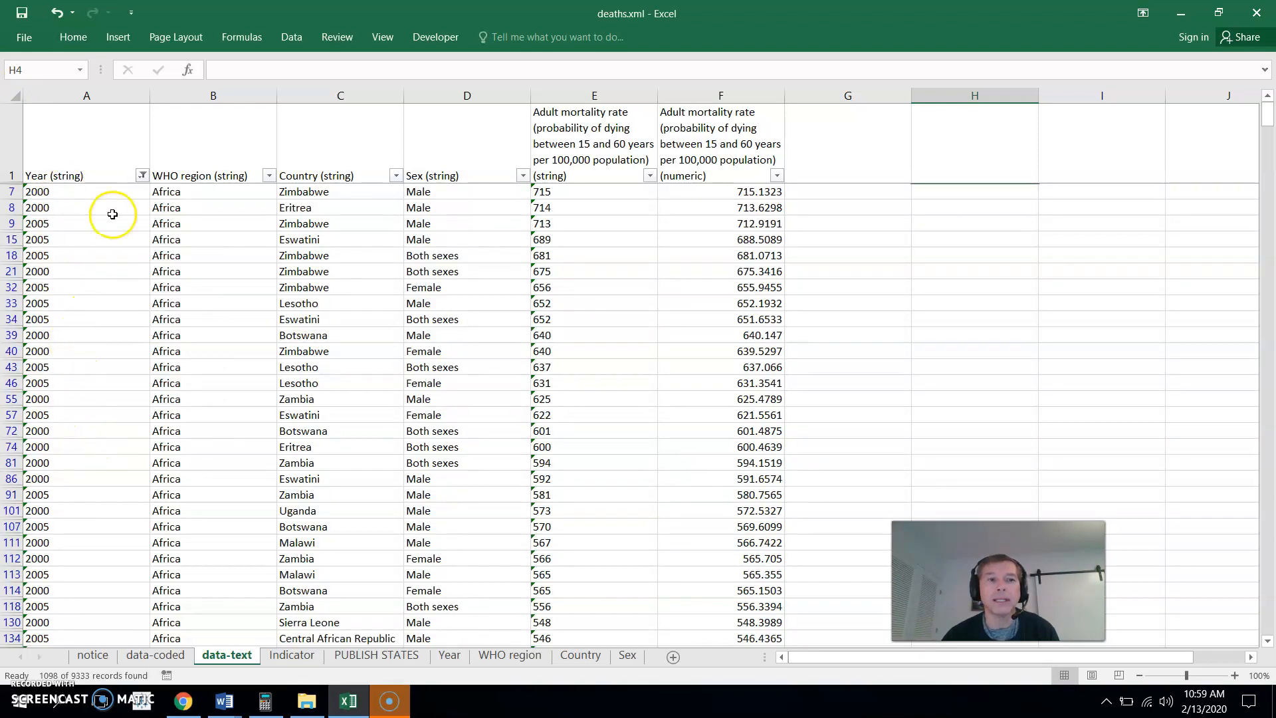
# Filter the WHO region column to show only the Americas.
pyautogui.click(268, 176)
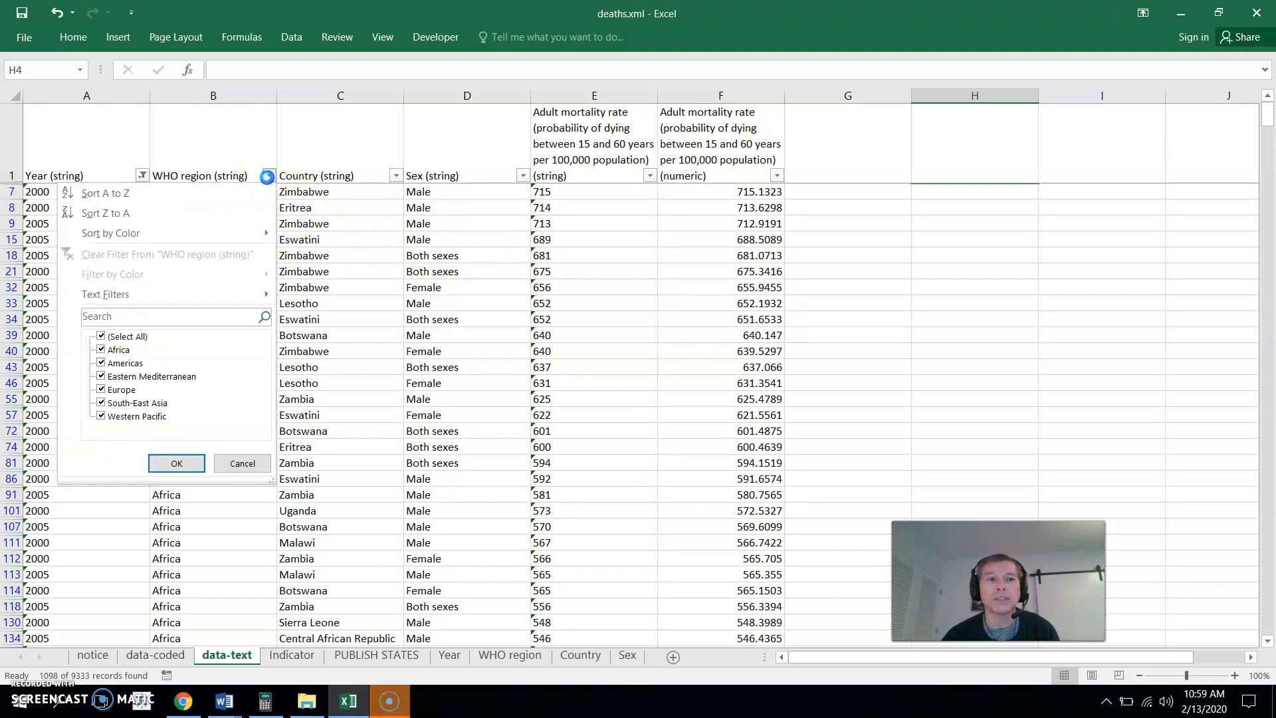
pyautogui.click(101, 336)
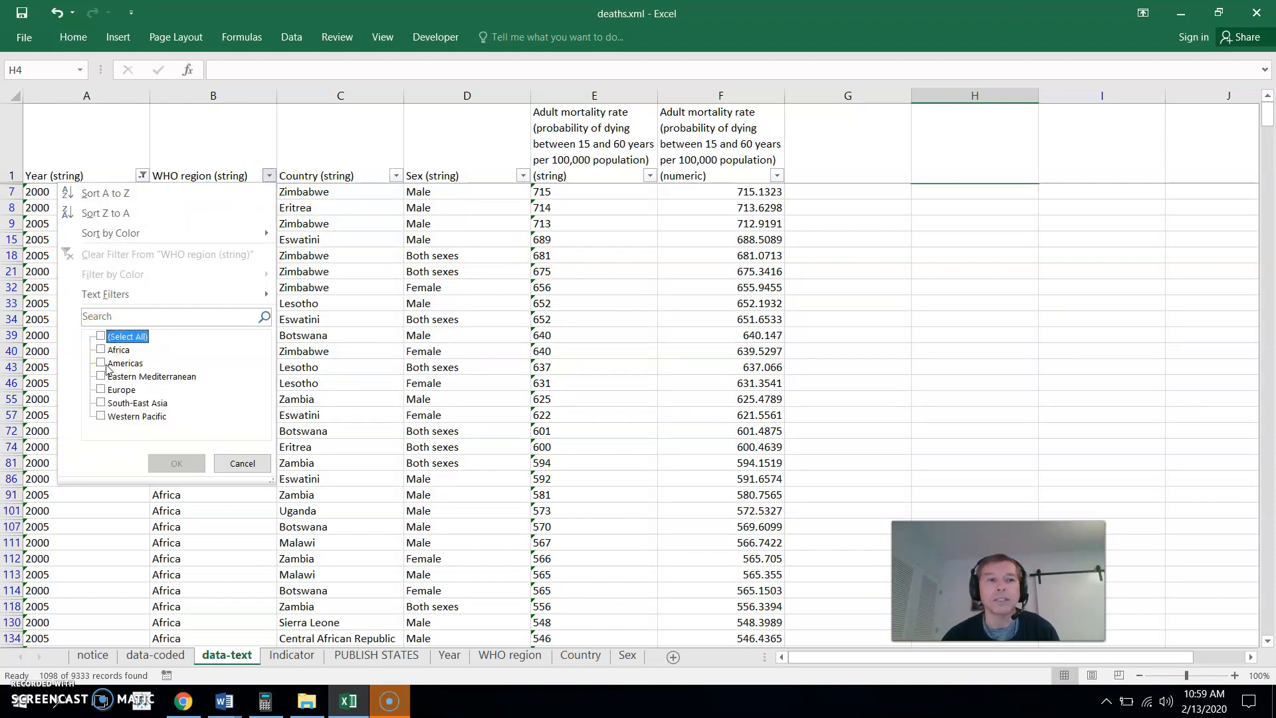
pyautogui.click(108, 365)
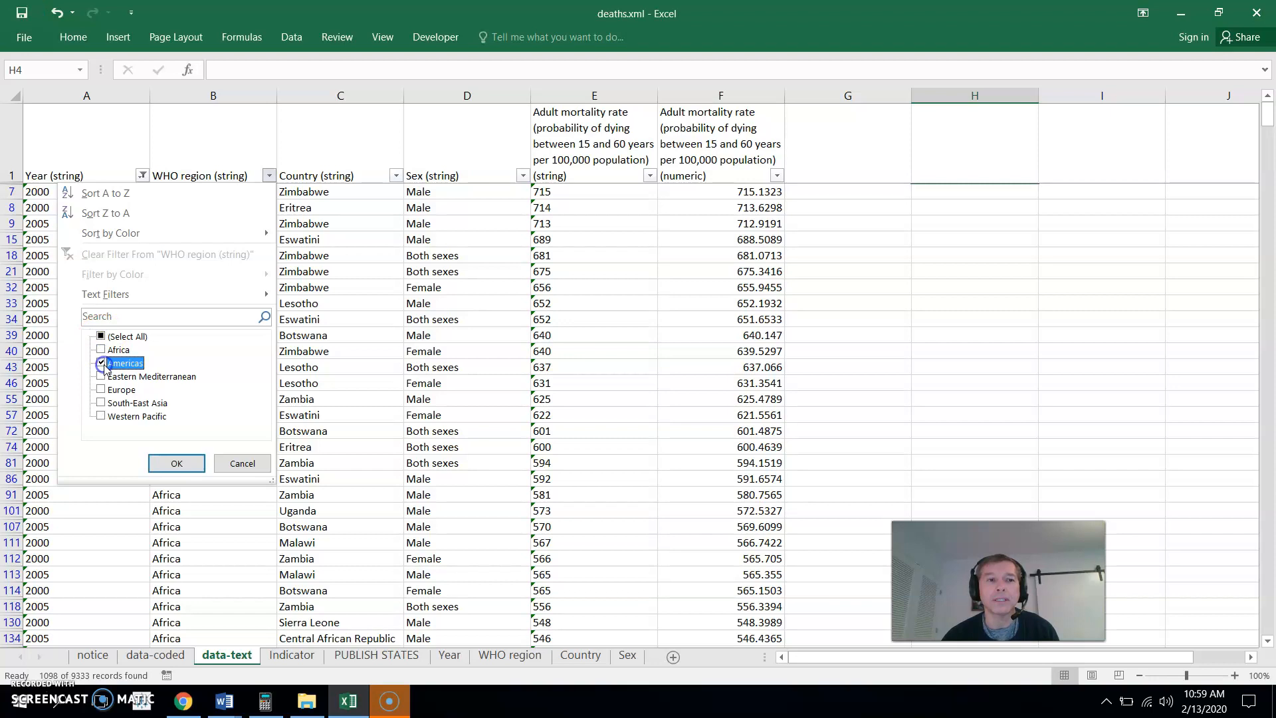
pyautogui.click(176, 463)
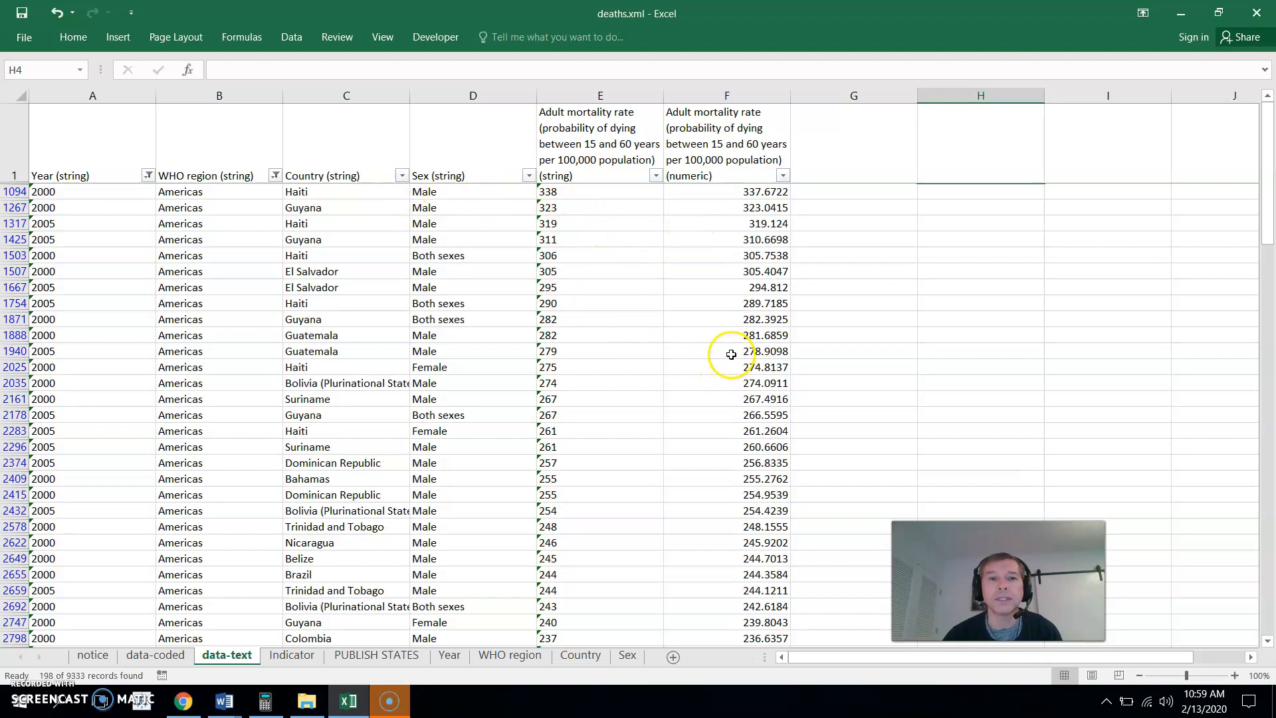
# Restore all years and all WHO regions by reselecting every value in both column filters.
pyautogui.click(150, 175)
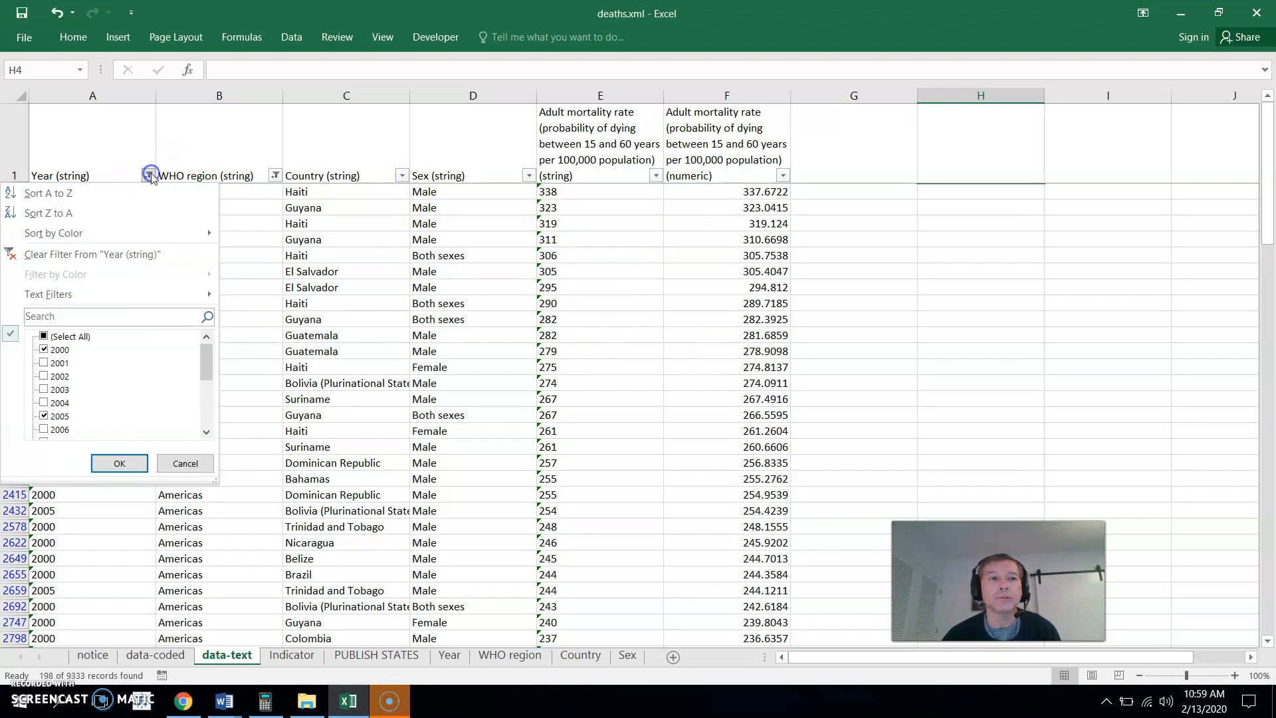
pyautogui.click(44, 336)
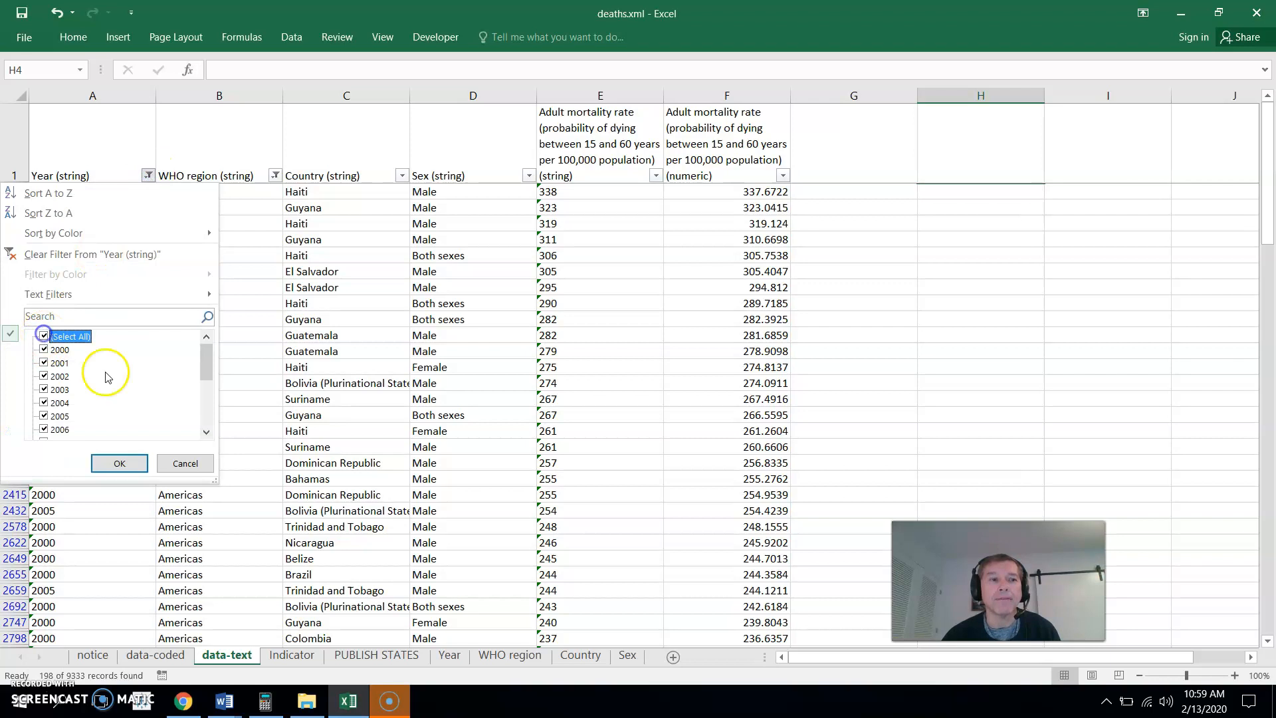
pyautogui.click(119, 463)
pyautogui.click(274, 175)
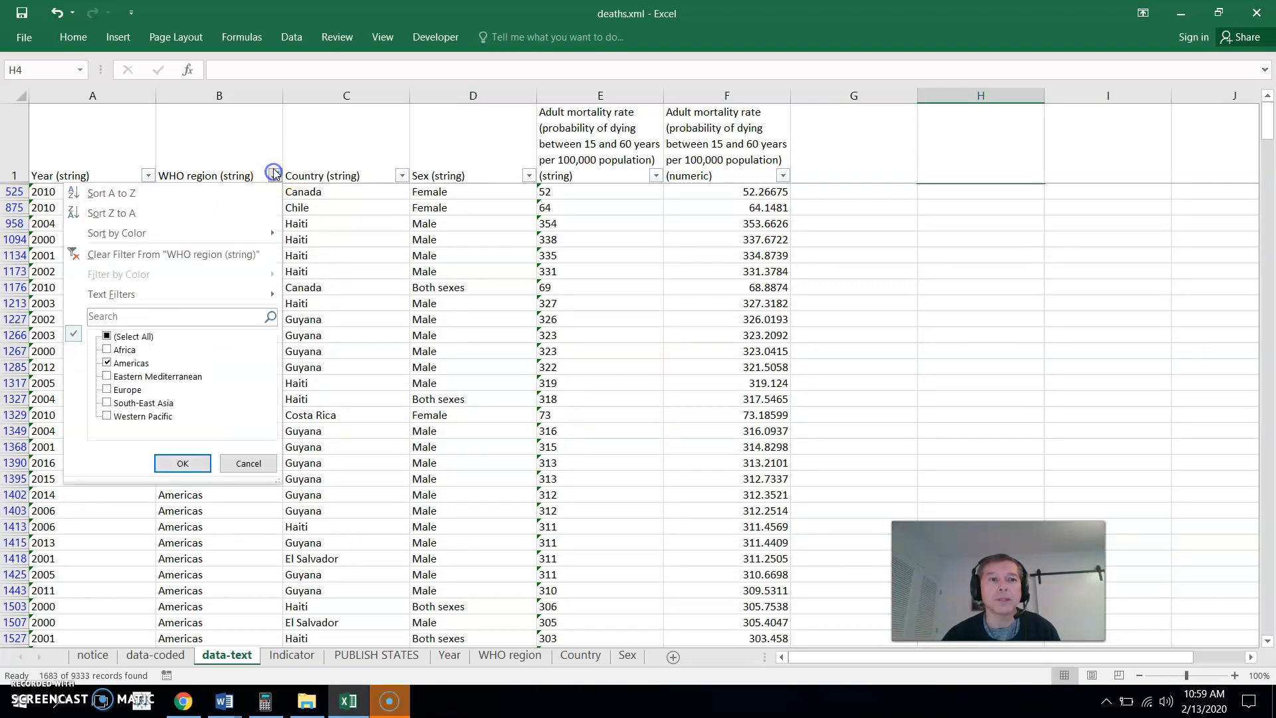
pyautogui.click(109, 336)
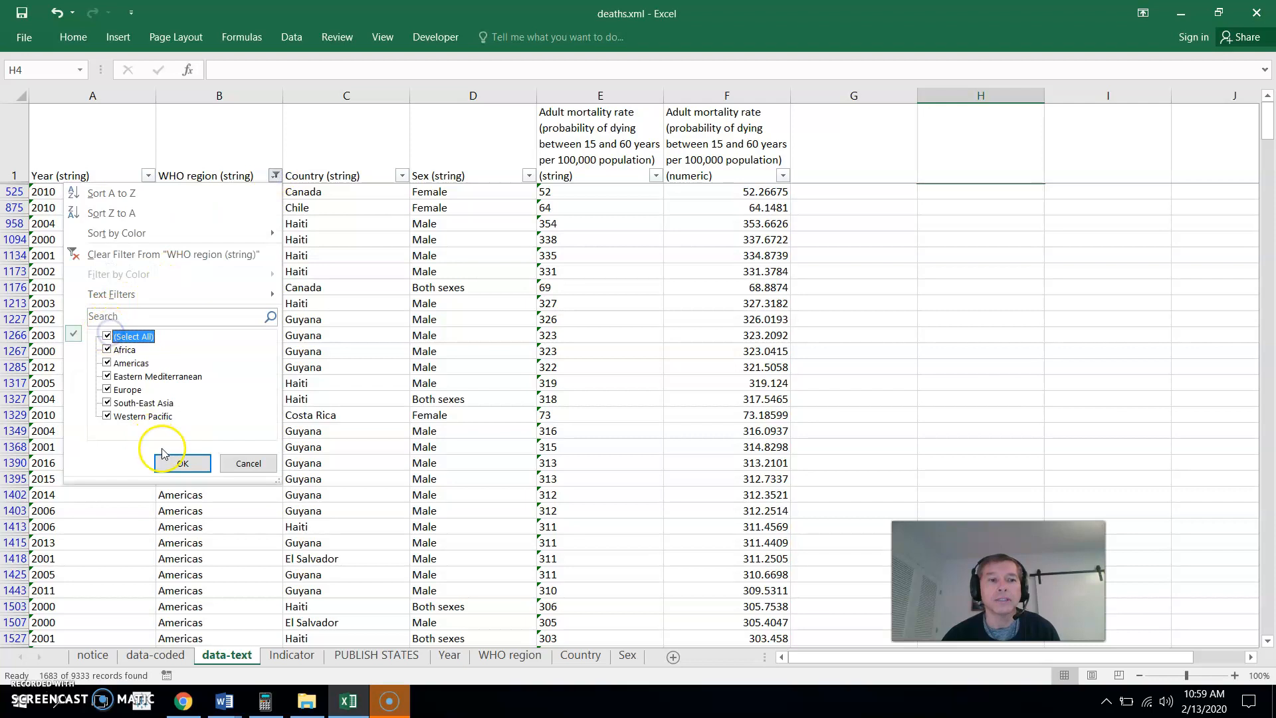
pyautogui.click(178, 463)
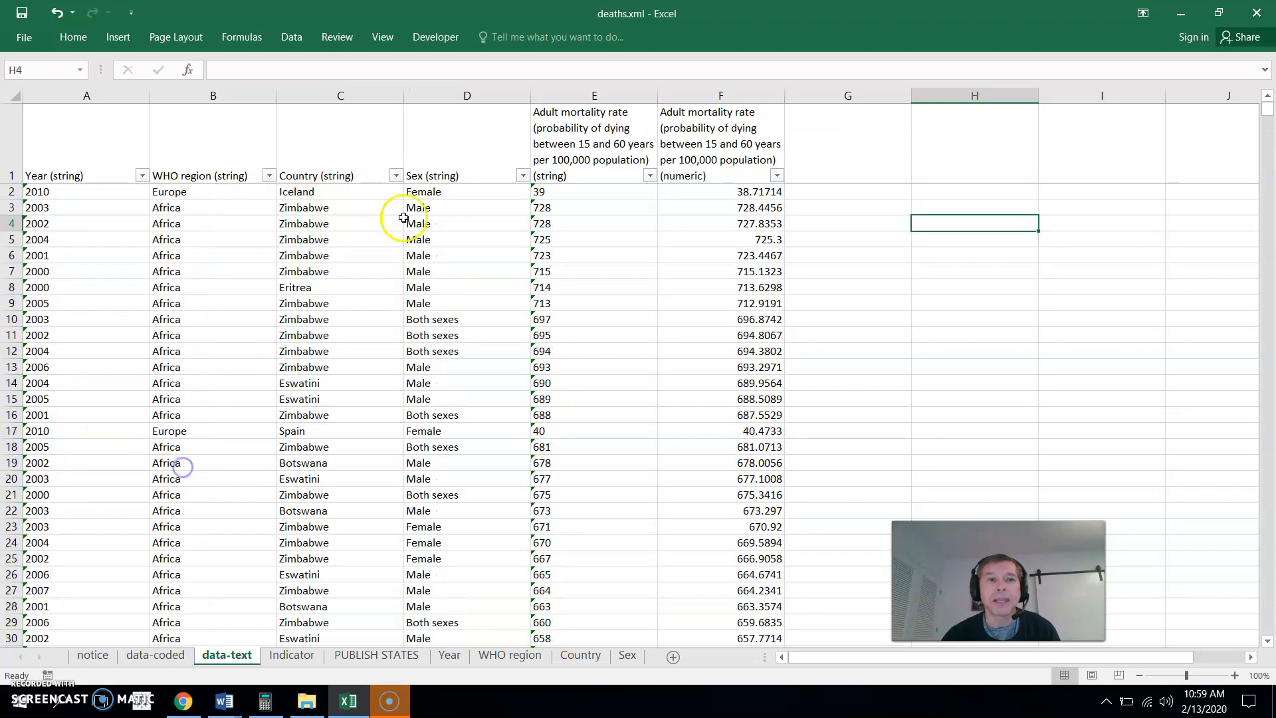
pyautogui.click(397, 176)
pyautogui.click(397, 176)
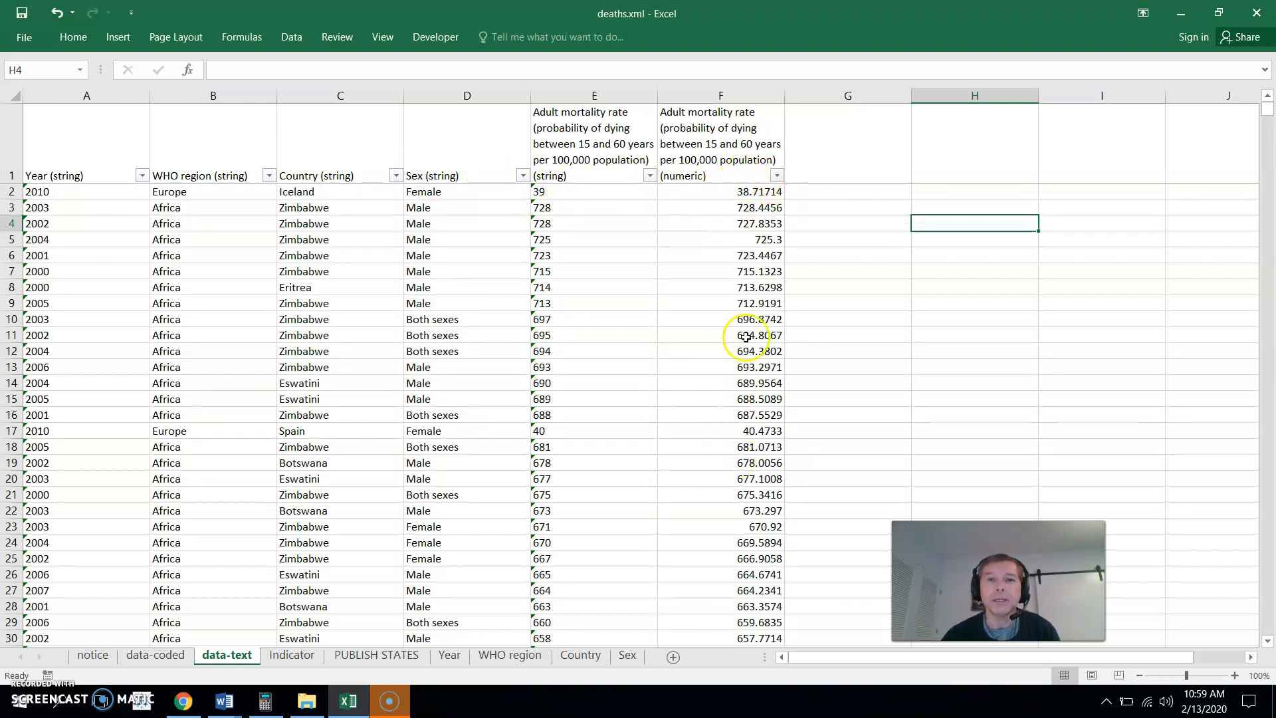
# Sort the table by the numeric adult mortality rate from smallest to largest, and re-sort it from largest to smallest.
pyautogui.click(776, 176)
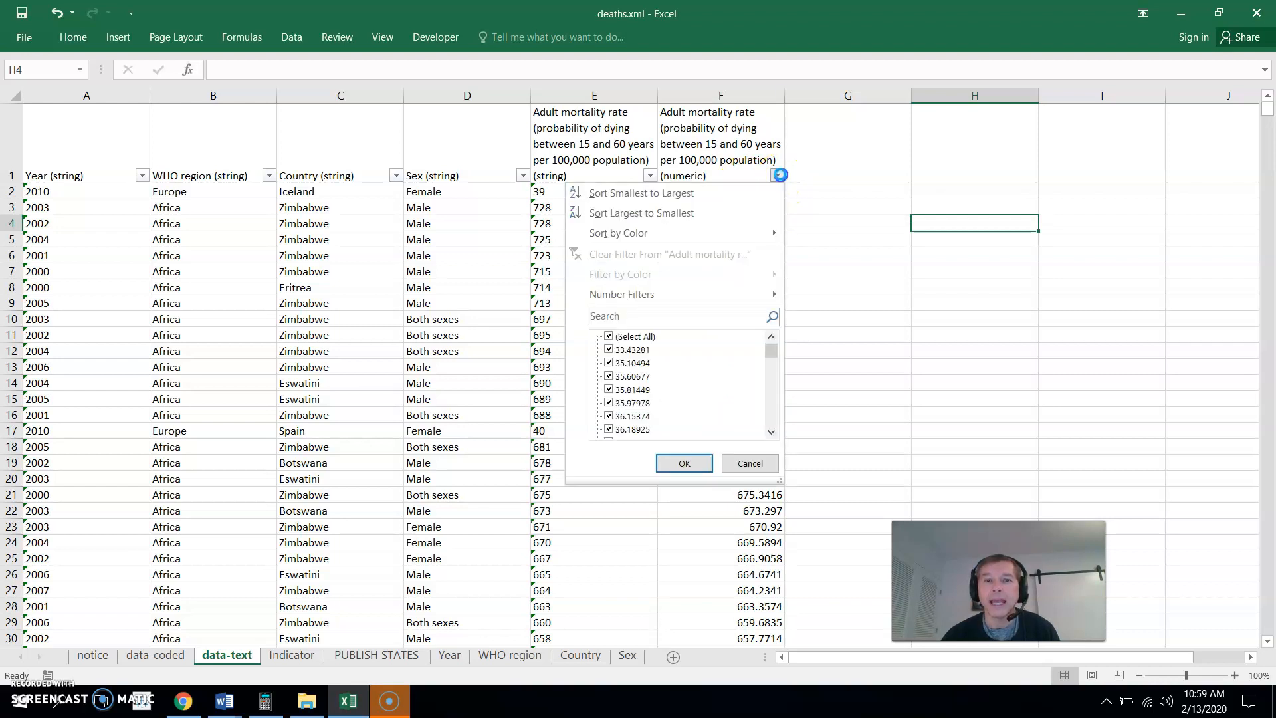
pyautogui.click(672, 196)
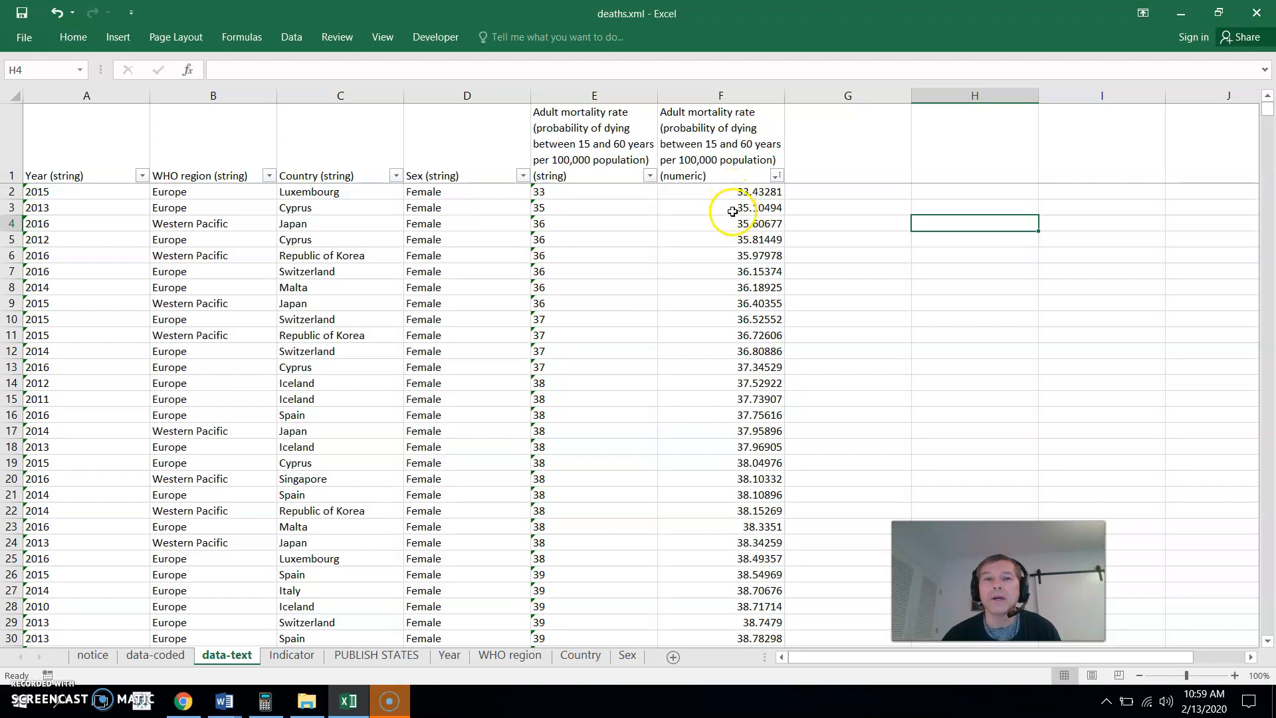
pyautogui.click(776, 175)
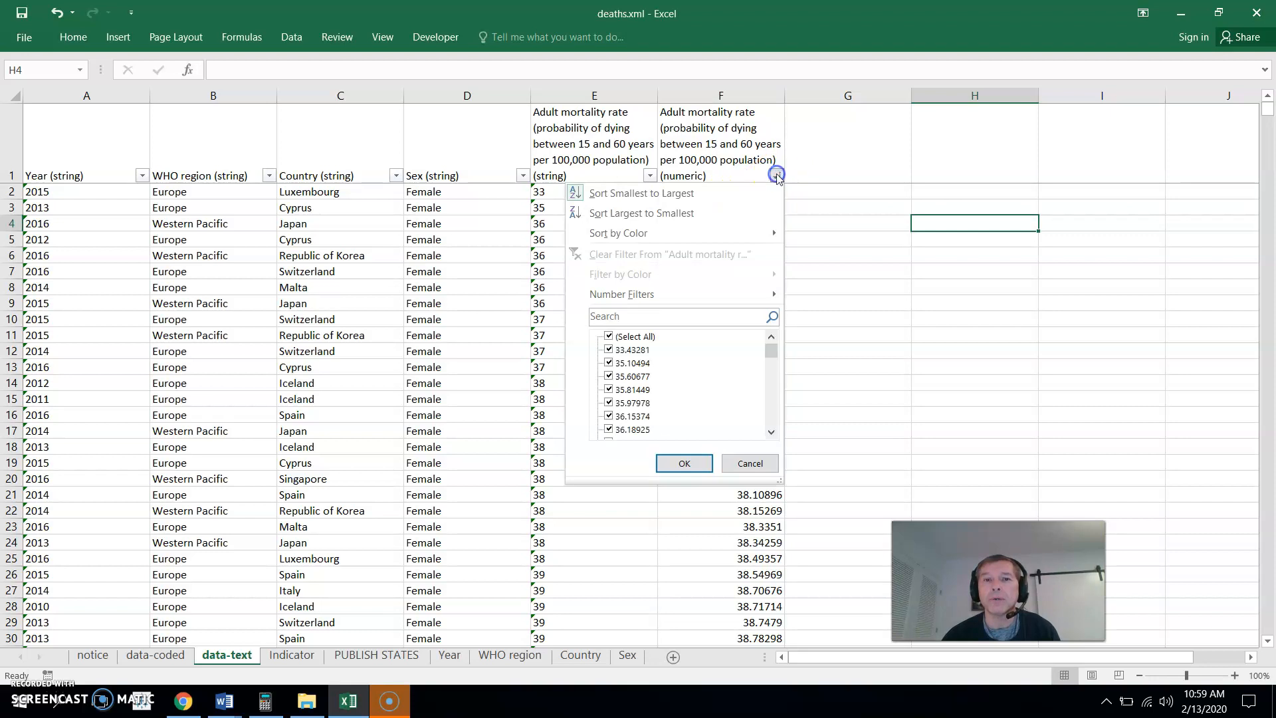
pyautogui.click(684, 214)
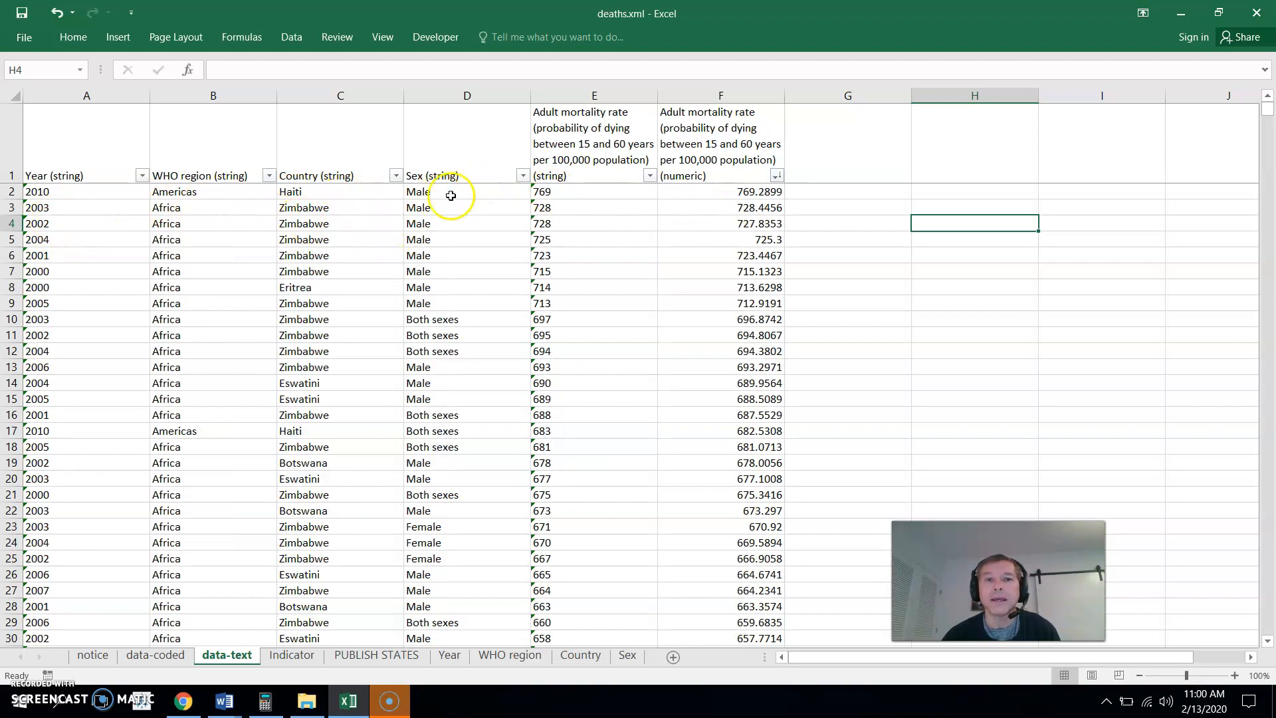
# Insert a PivotChart with PivotTable on a new worksheet, based on the full data-text table.
pyautogui.click(597, 190)
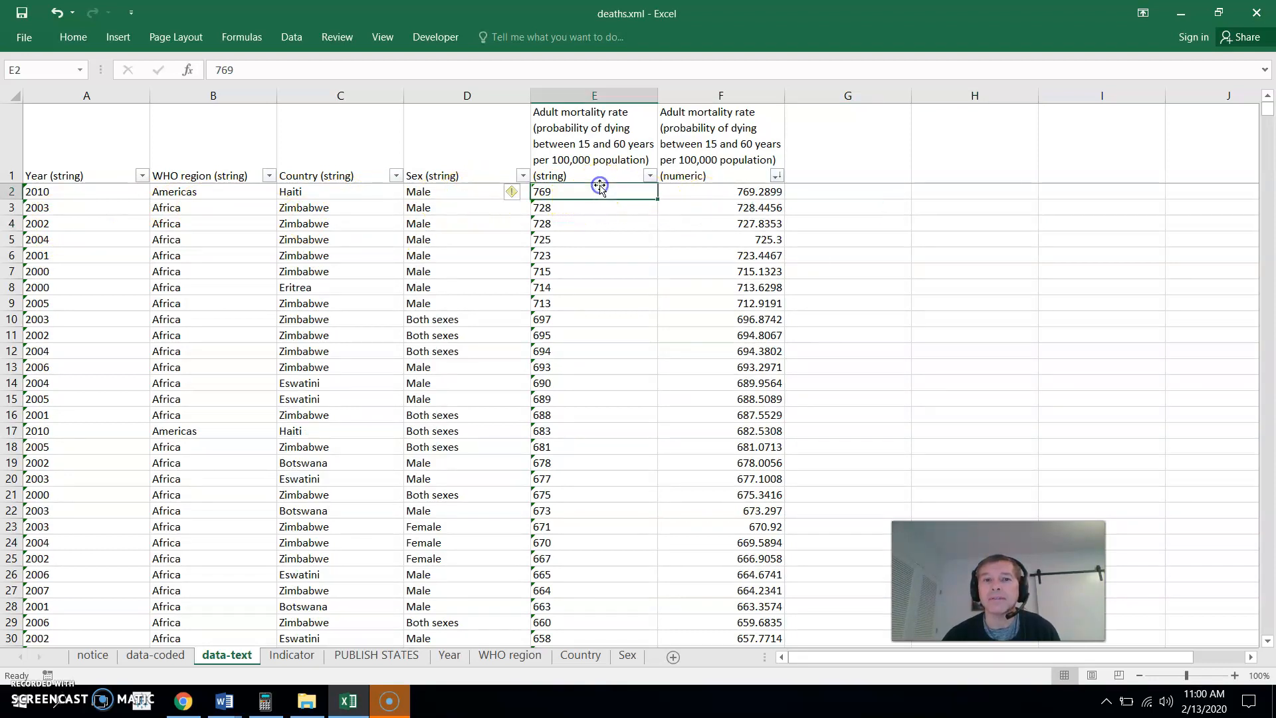
pyautogui.click(751, 192)
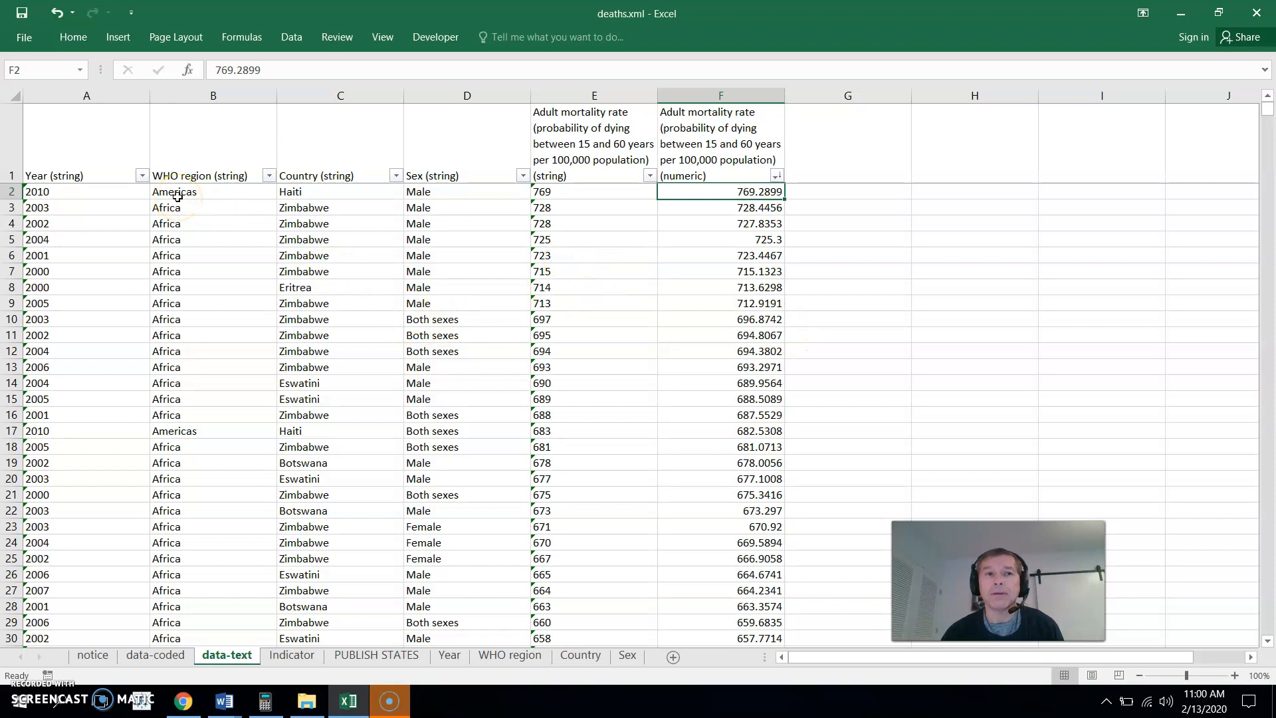
pyautogui.click(118, 37)
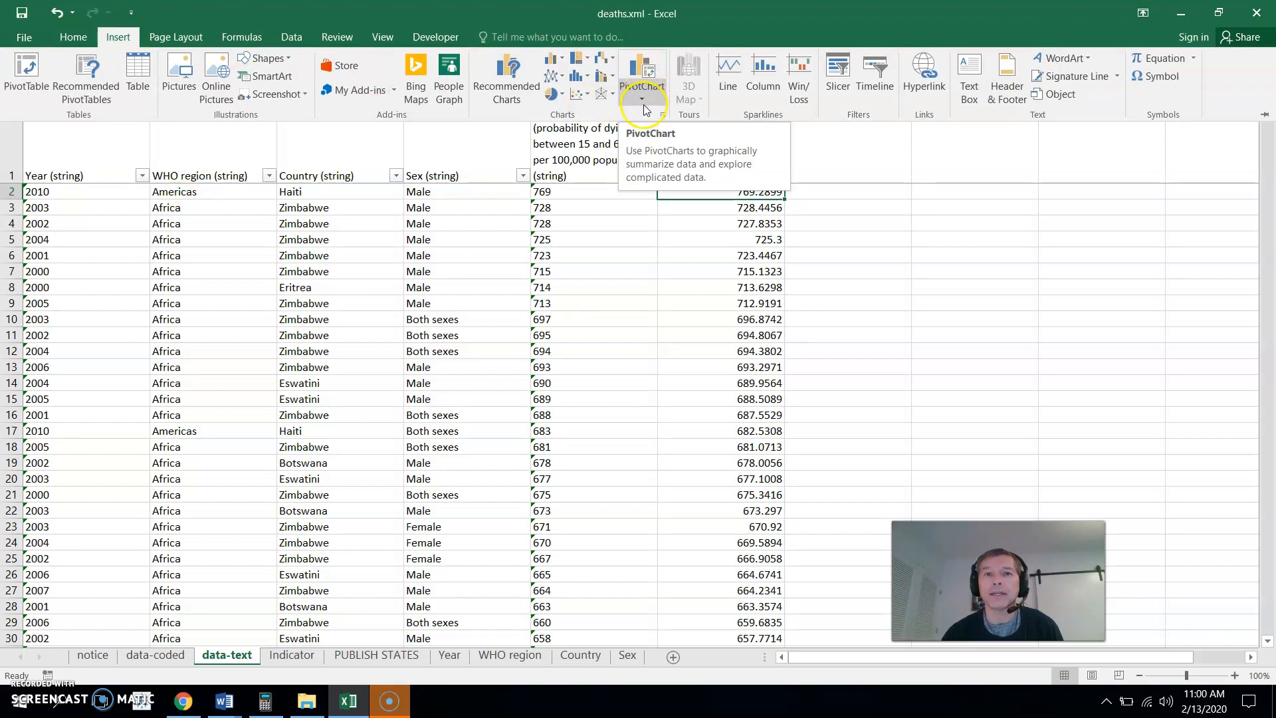
pyautogui.click(643, 101)
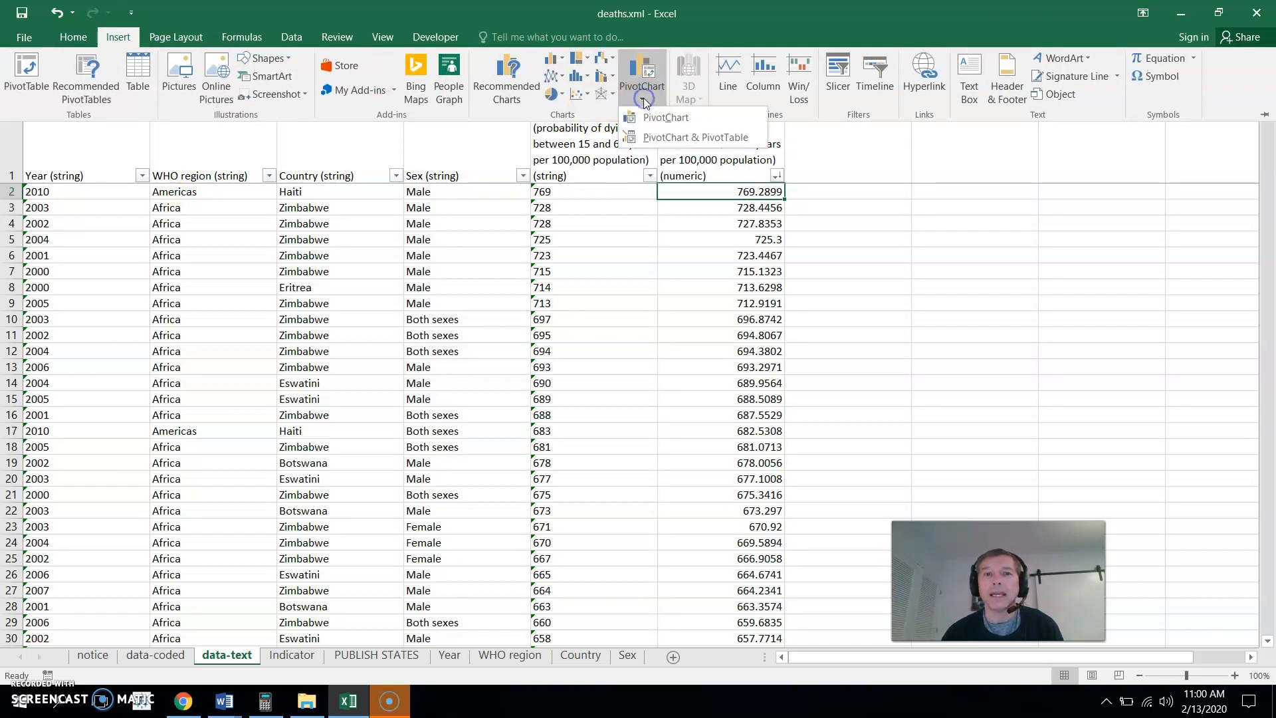
pyautogui.click(664, 139)
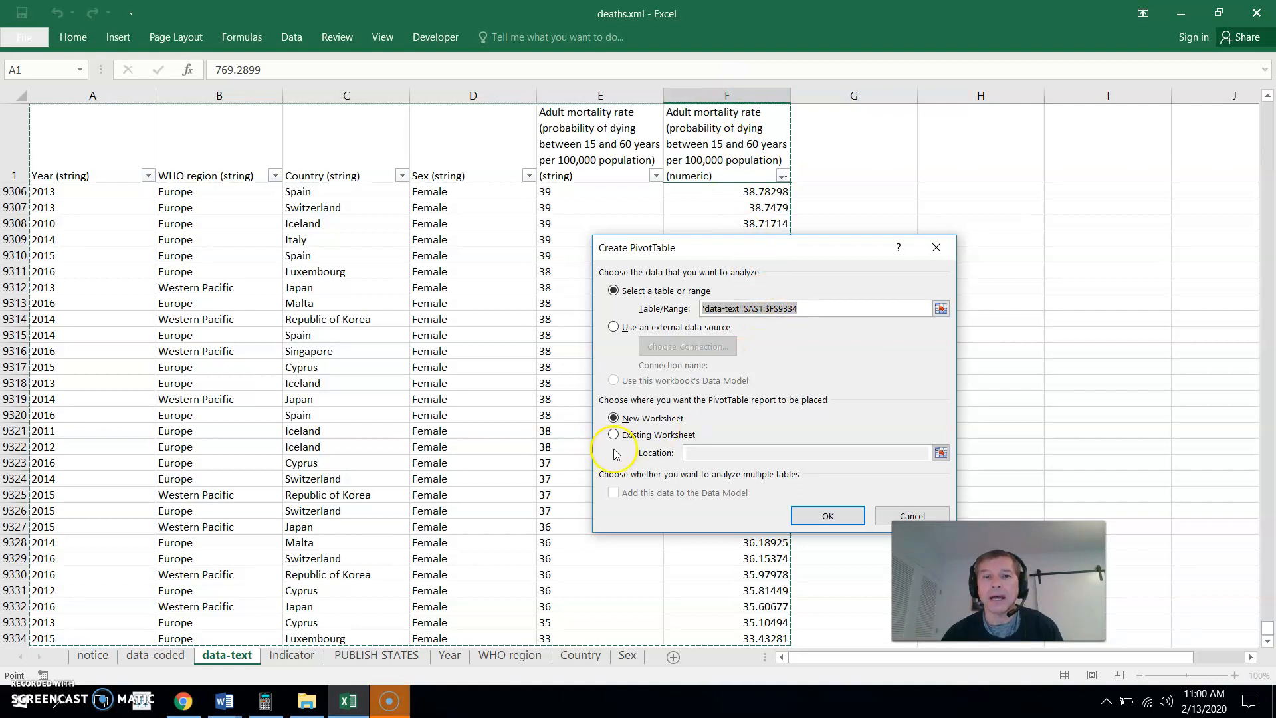
pyautogui.click(823, 516)
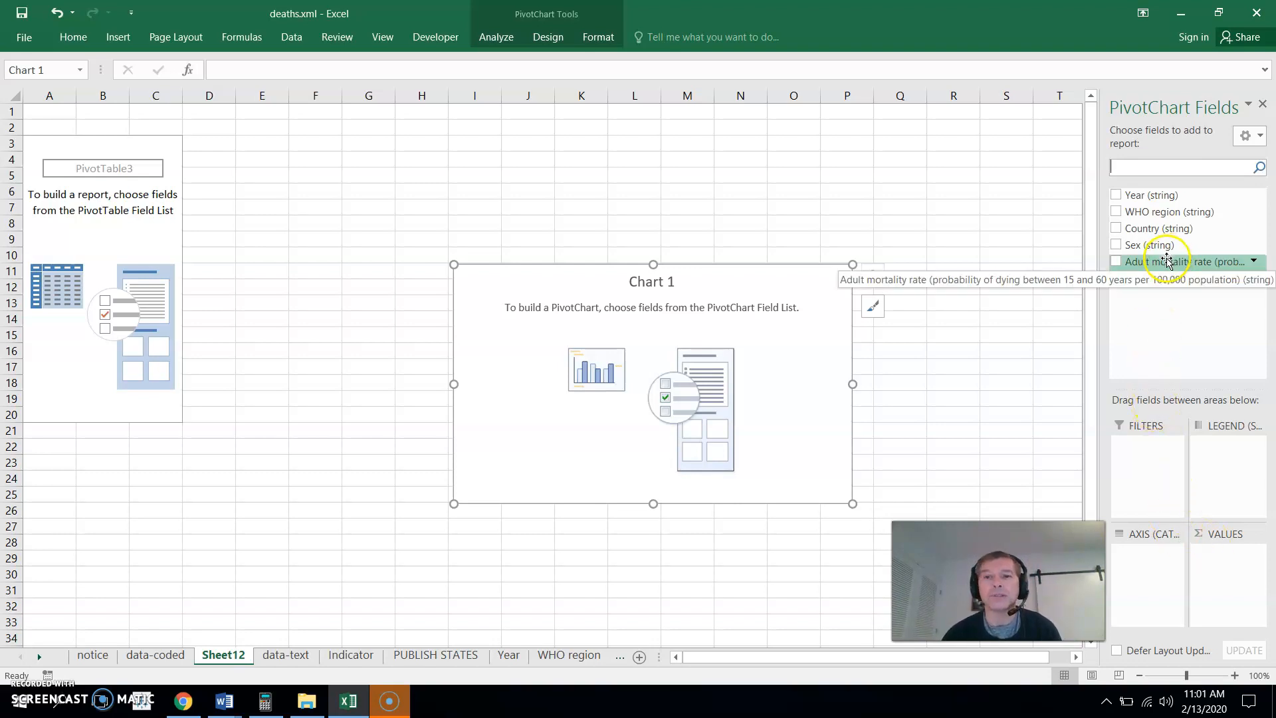
# Add the string version of the adult mortality rate to the PivotChart's values.
pyautogui.moveTo(1167, 260); pyautogui.dragTo(1170, 418)
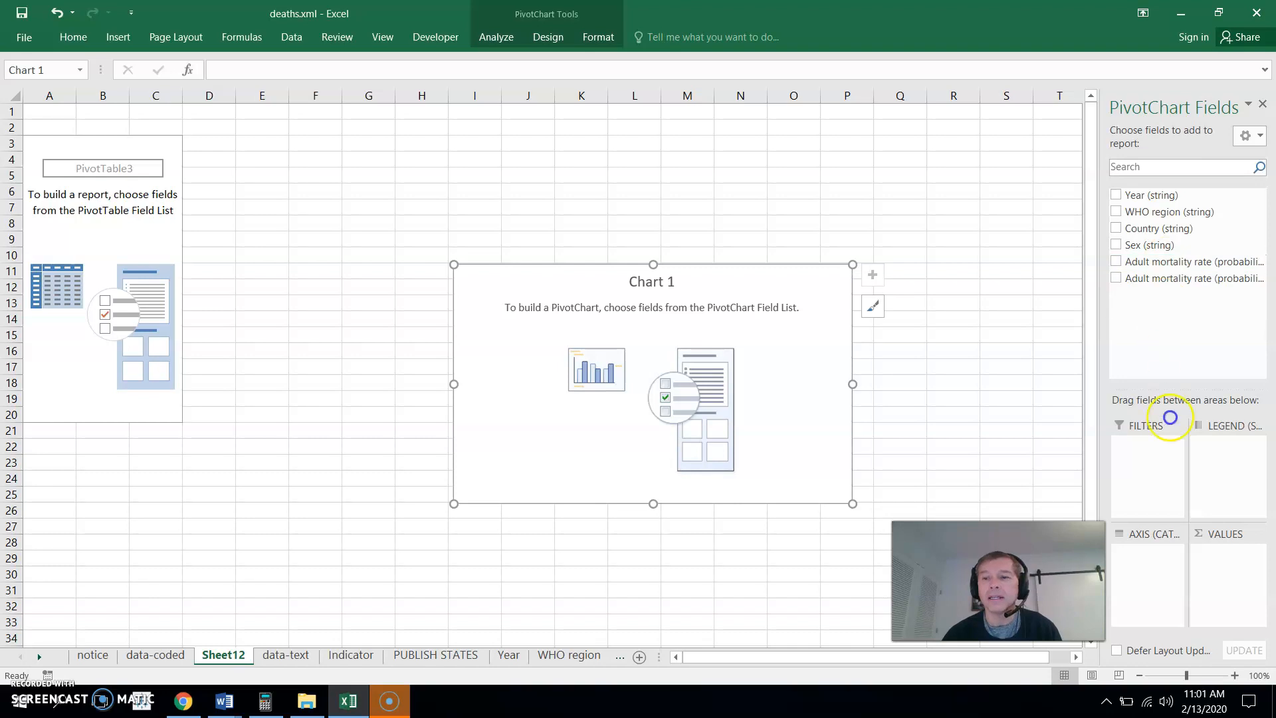
pyautogui.moveTo(1220, 566); pyautogui.dragTo(1218, 562)
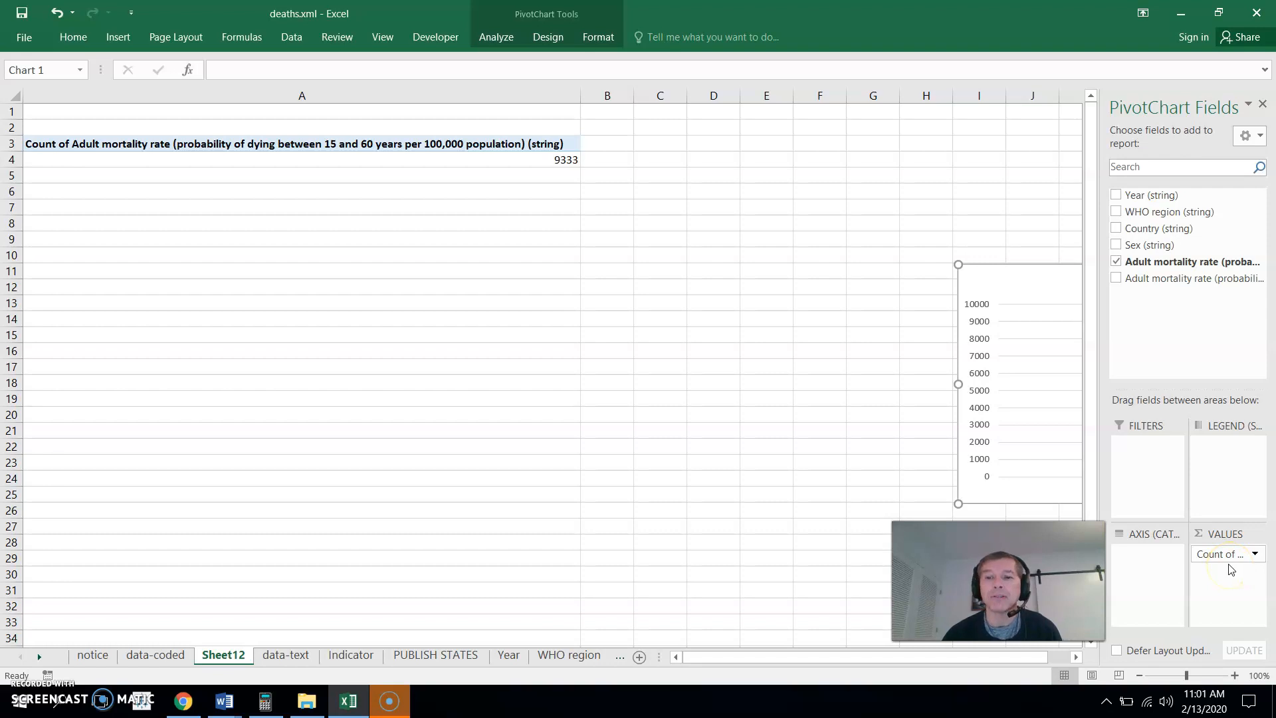
# Examine the Deaths/100,000 column headings on the data-coded sheet and return to the PivotChart on Sheet12.
pyautogui.click(160, 656)
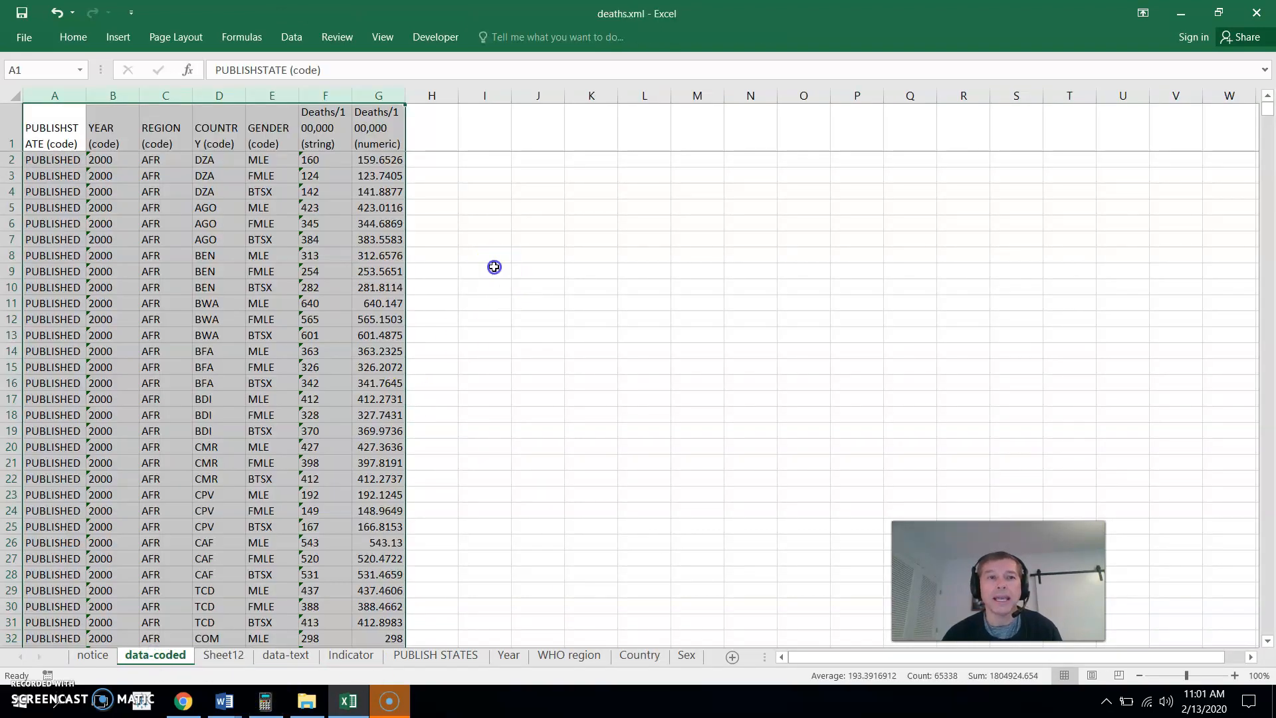
pyautogui.click(494, 266)
pyautogui.click(386, 118)
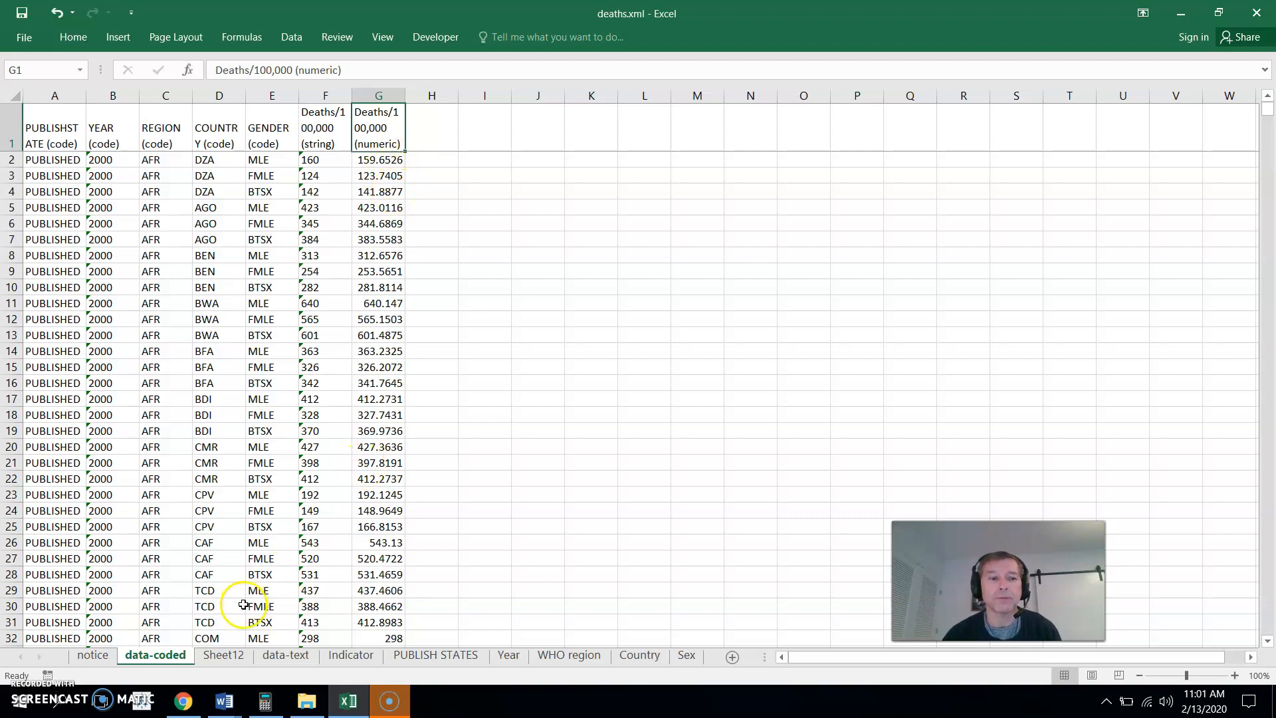
pyautogui.click(215, 660)
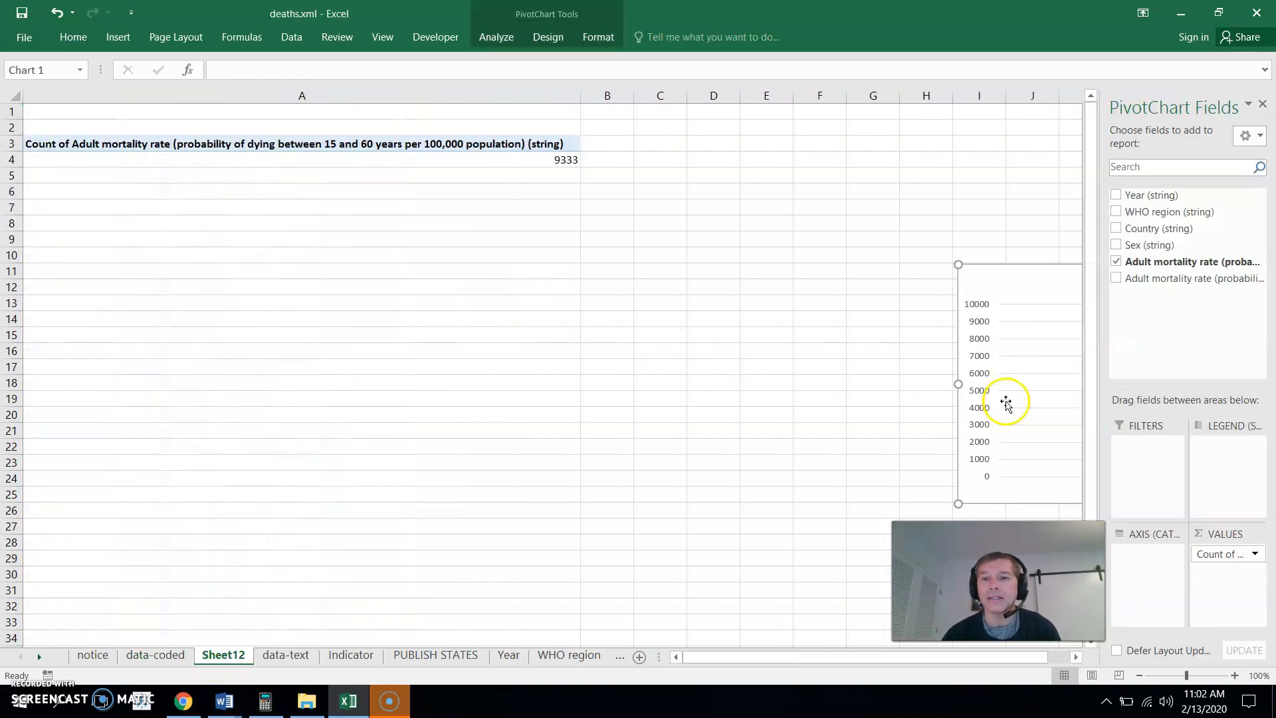
# Move the PivotChart fully into view and use WHO region as its axis categories.
pyautogui.moveTo(1021, 273); pyautogui.dragTo(476, 252)
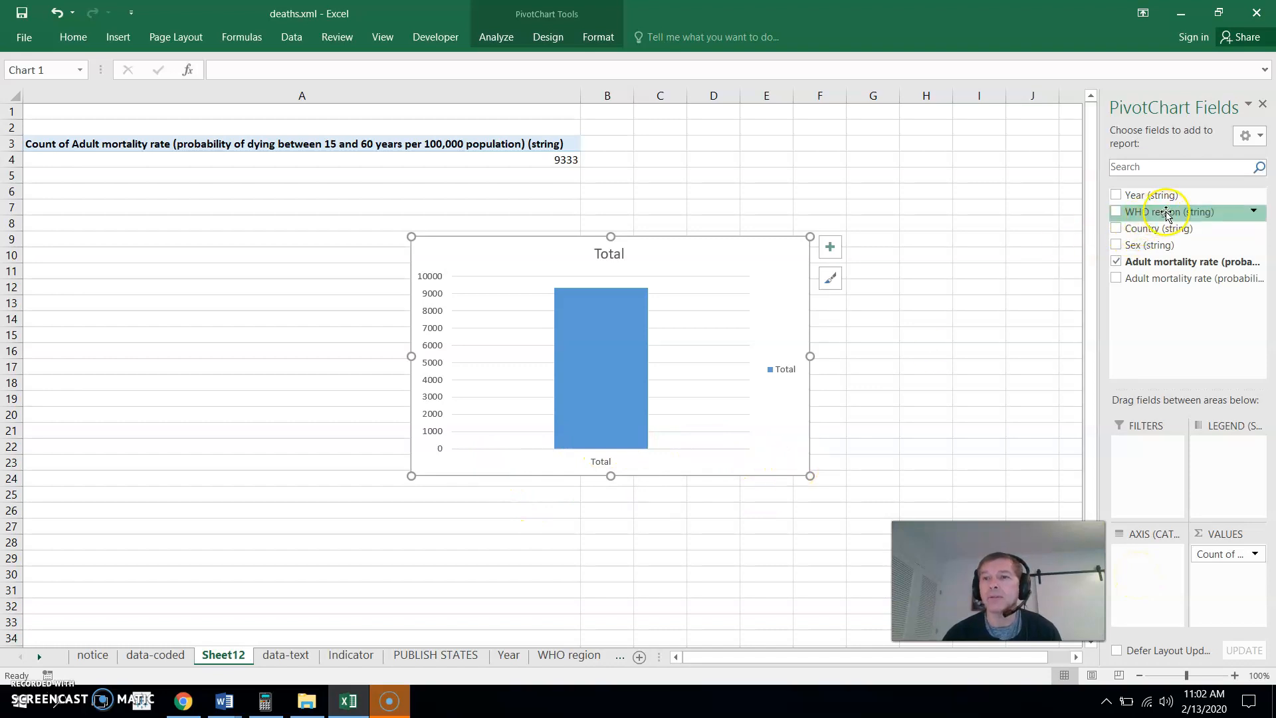
pyautogui.moveTo(1167, 215); pyautogui.dragTo(1150, 493)
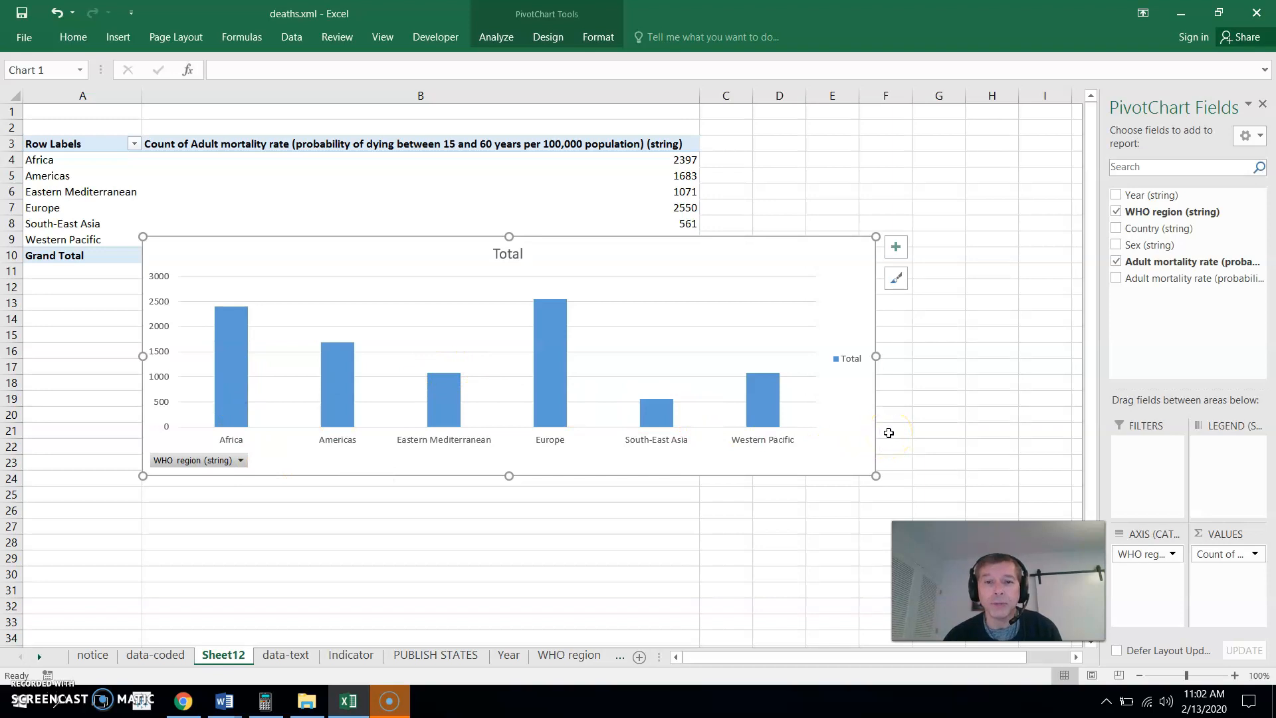
pyautogui.moveTo(237, 312)
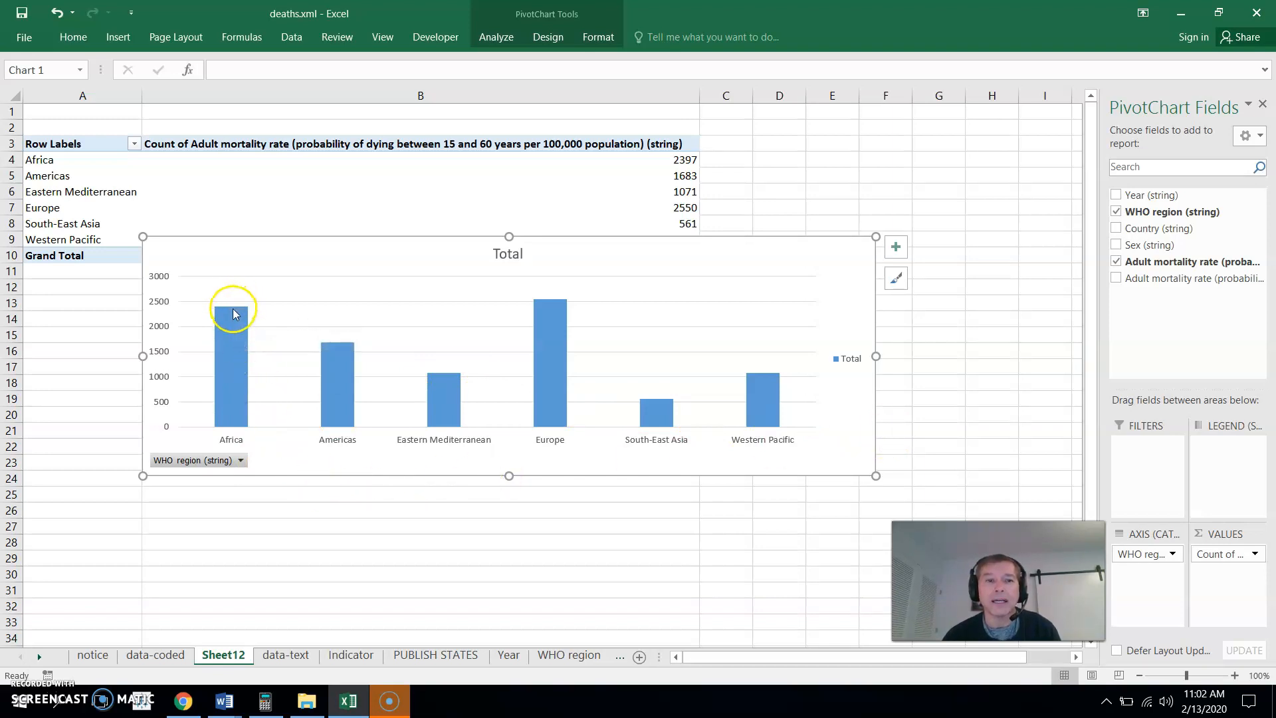
pyautogui.moveTo(553, 337)
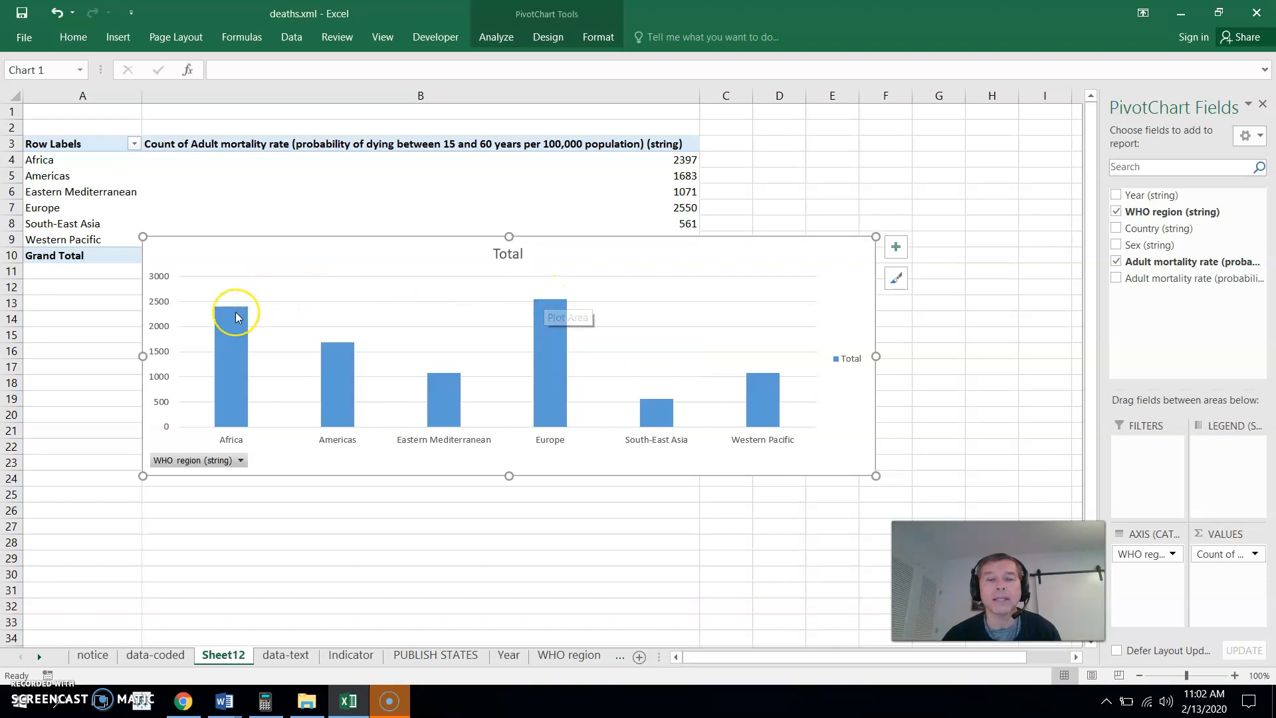
# Try to summarize the string adult mortality rate by Average instead of Count.
pyautogui.click(1233, 554)
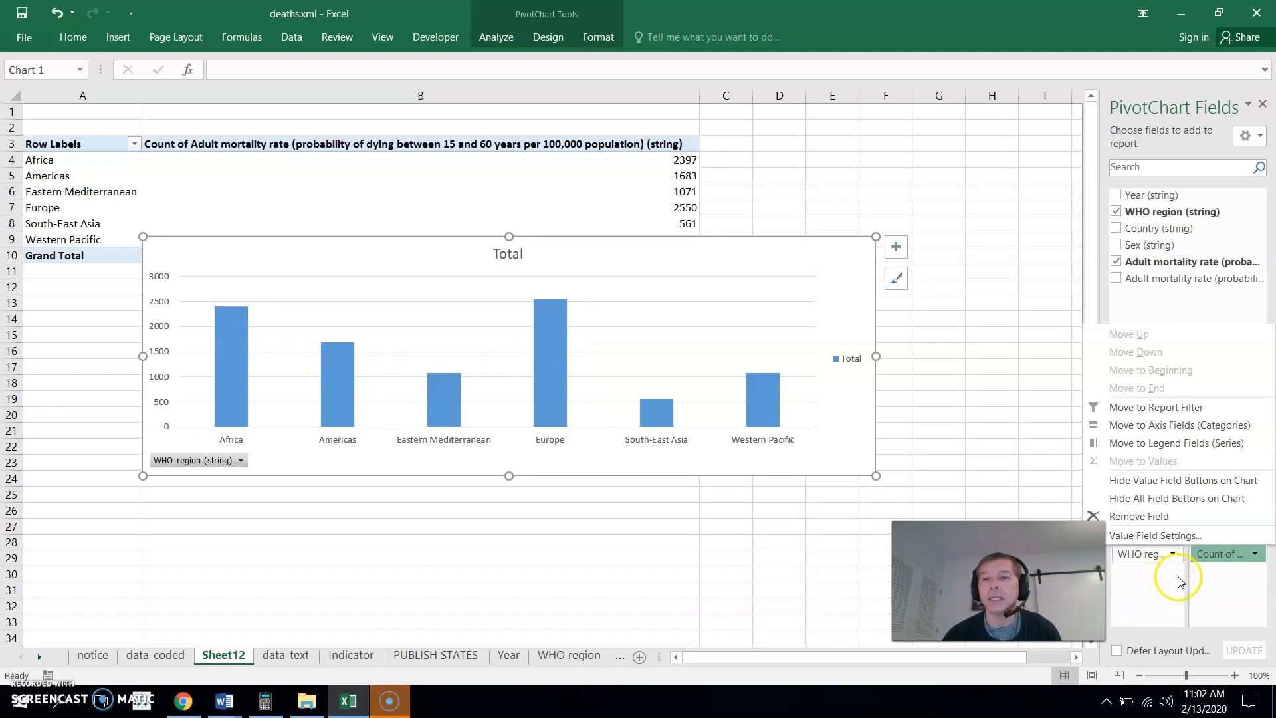
pyautogui.click(1157, 536)
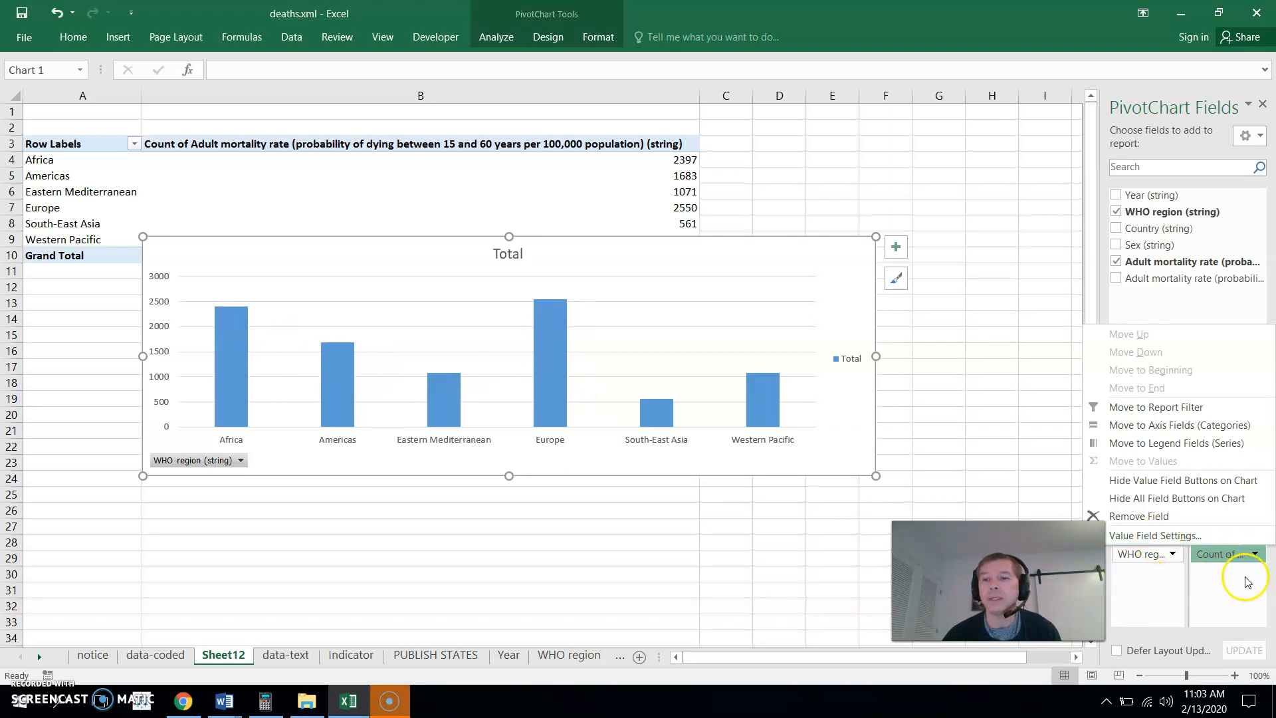
pyautogui.click(1223, 556)
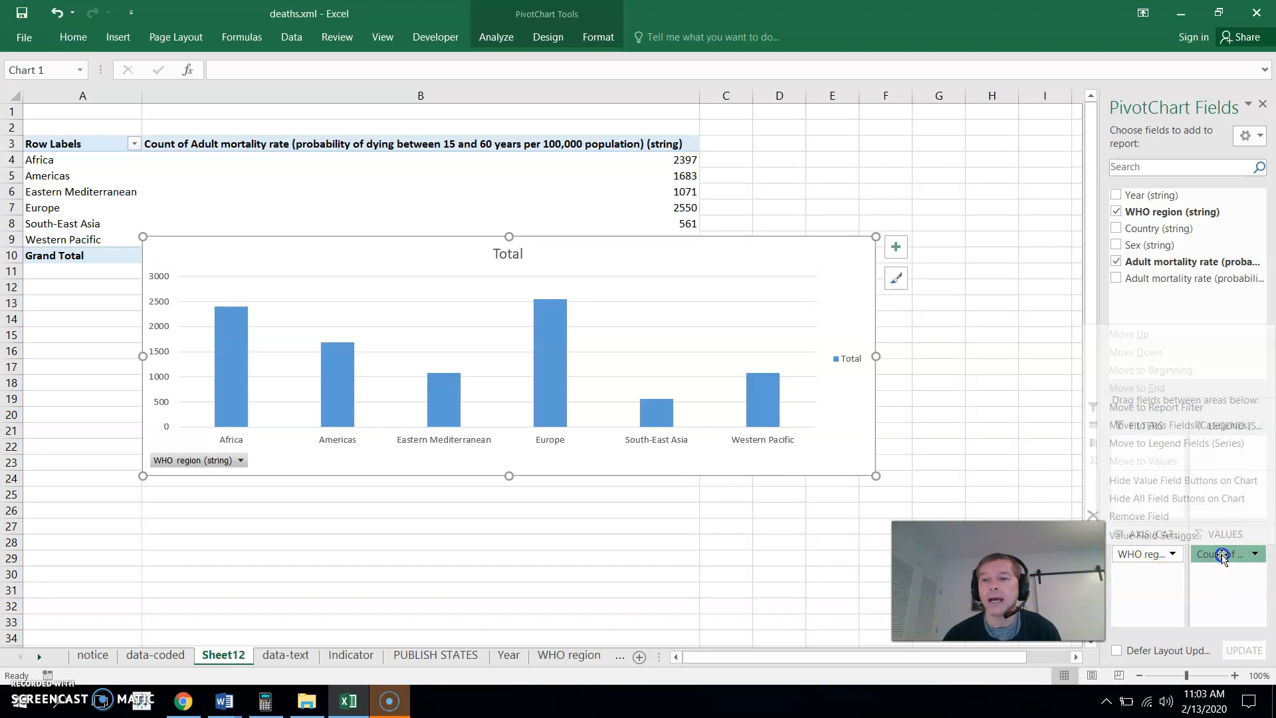
pyautogui.click(1139, 537)
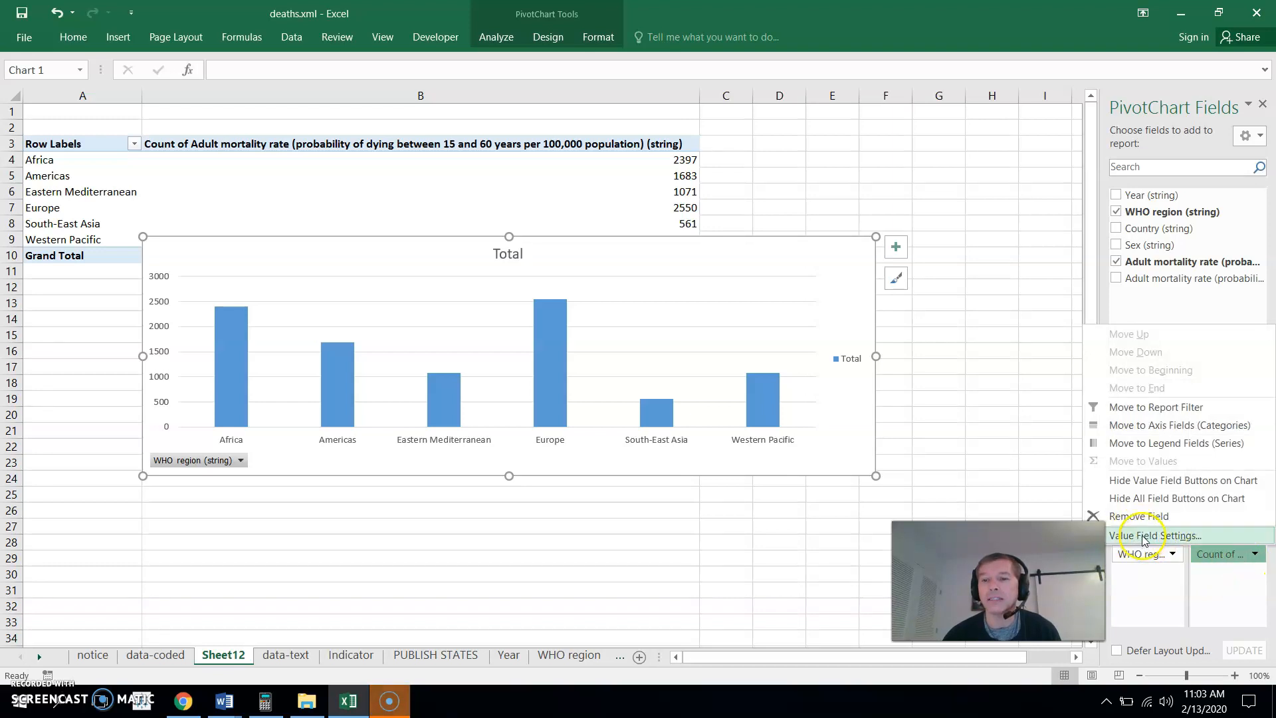
pyautogui.click(1143, 538)
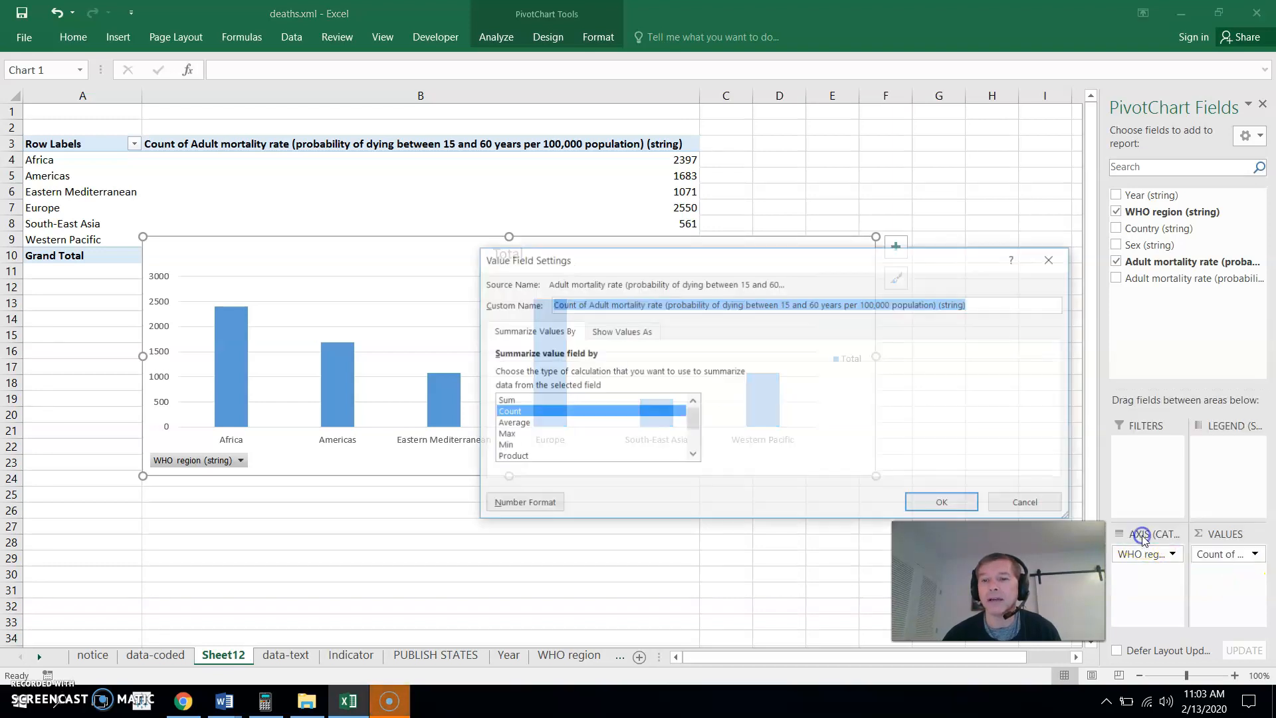
pyautogui.click(522, 424)
pyautogui.click(942, 503)
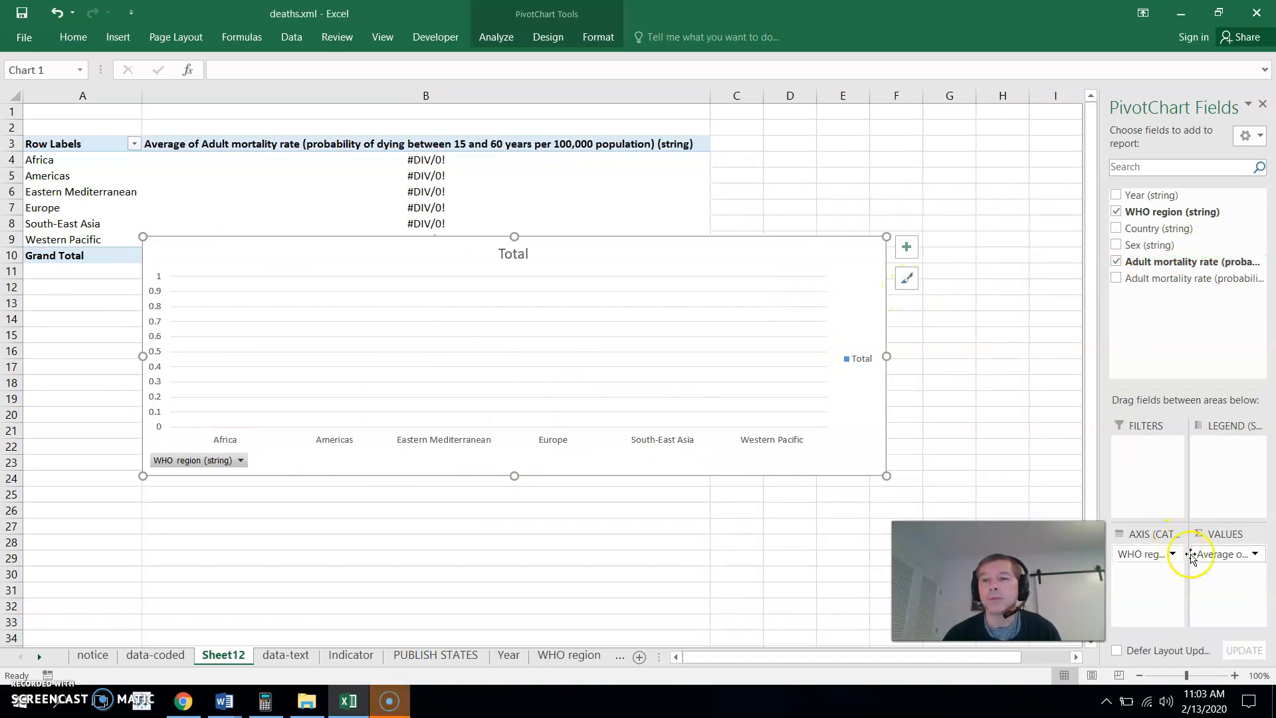
# Replace the string mortality rate in the values with the numeric adult mortality rate and summarize it by Average.
pyautogui.moveTo(1212, 561); pyautogui.dragTo(1168, 388)
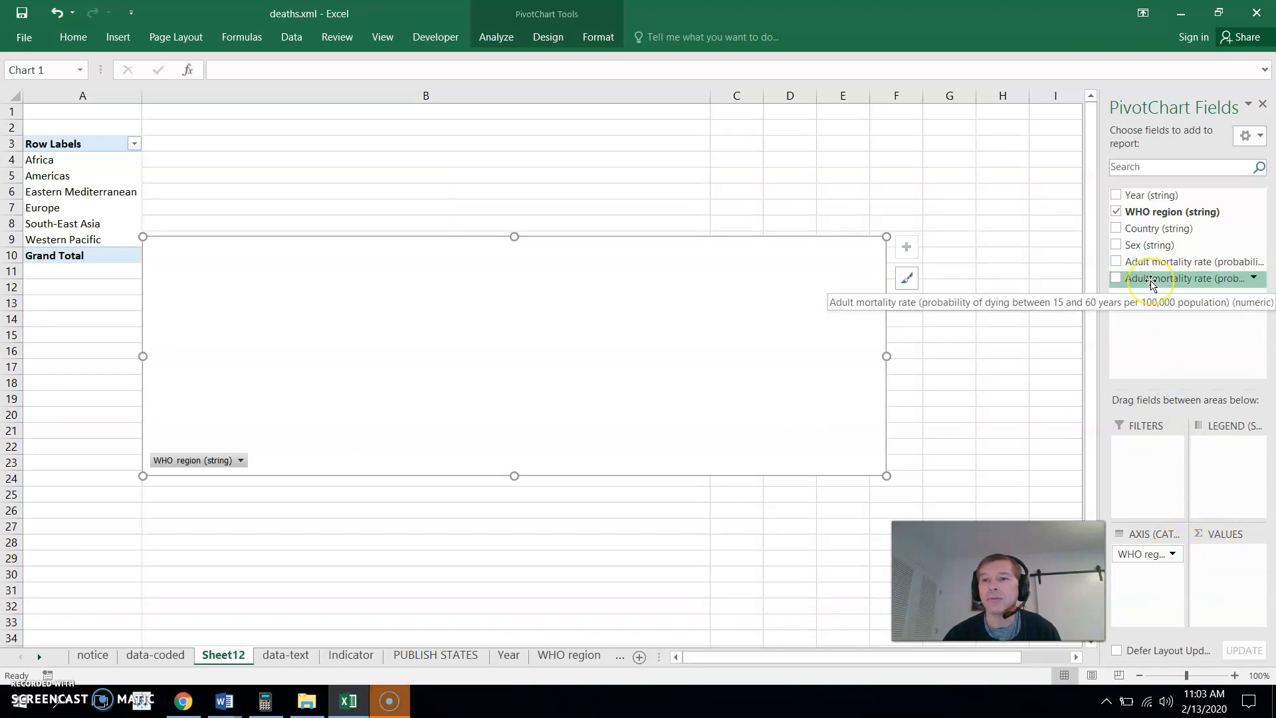
pyautogui.moveTo(1152, 283); pyautogui.dragTo(1241, 552)
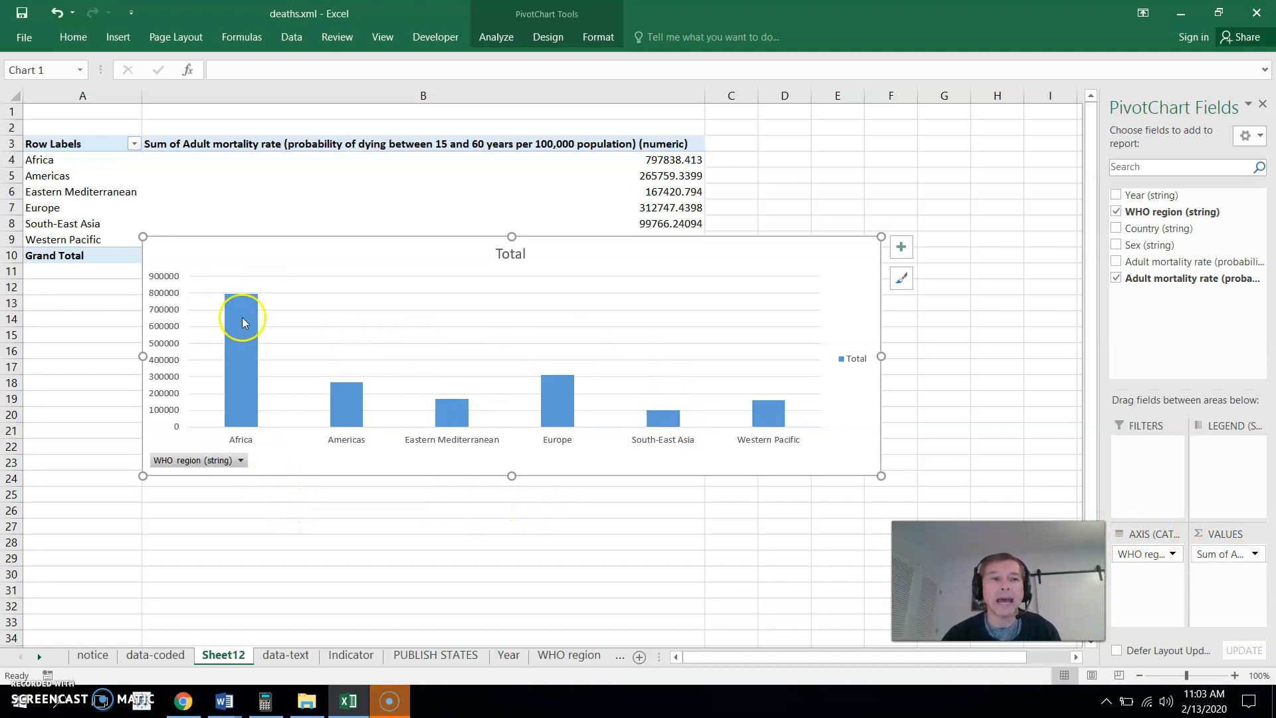
pyautogui.click(1245, 559)
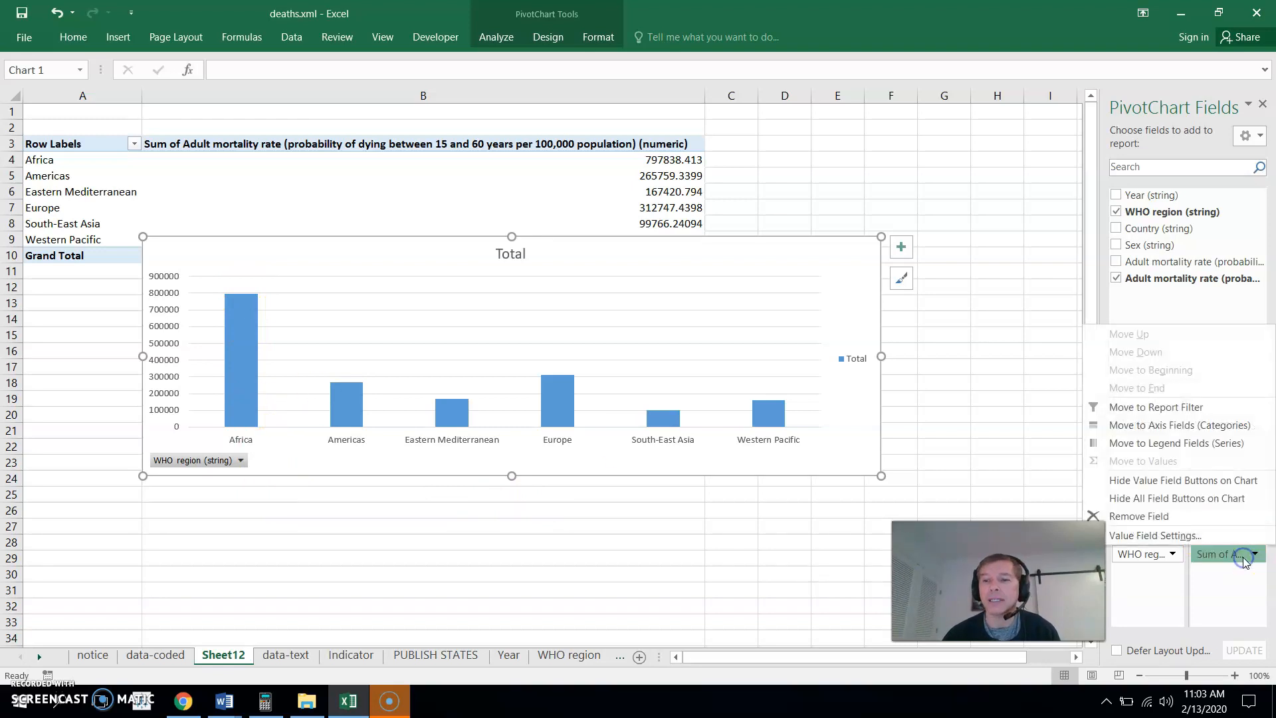
pyautogui.click(1175, 537)
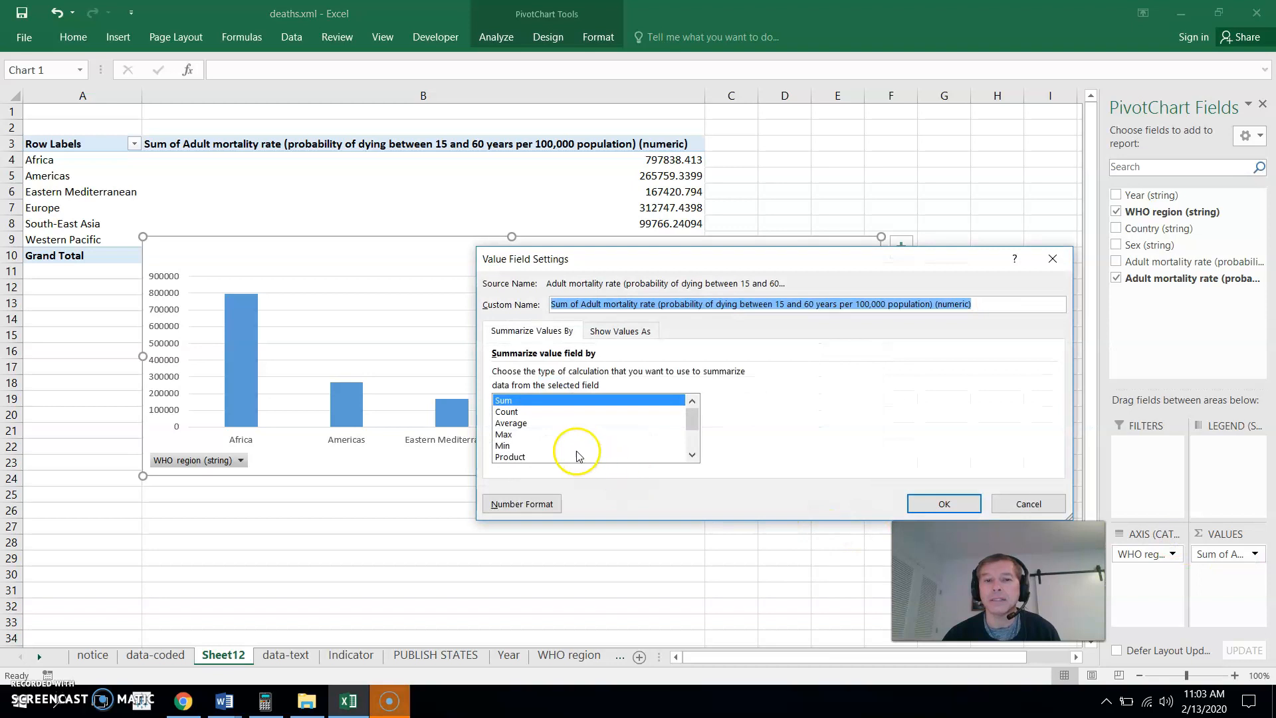
pyautogui.click(518, 422)
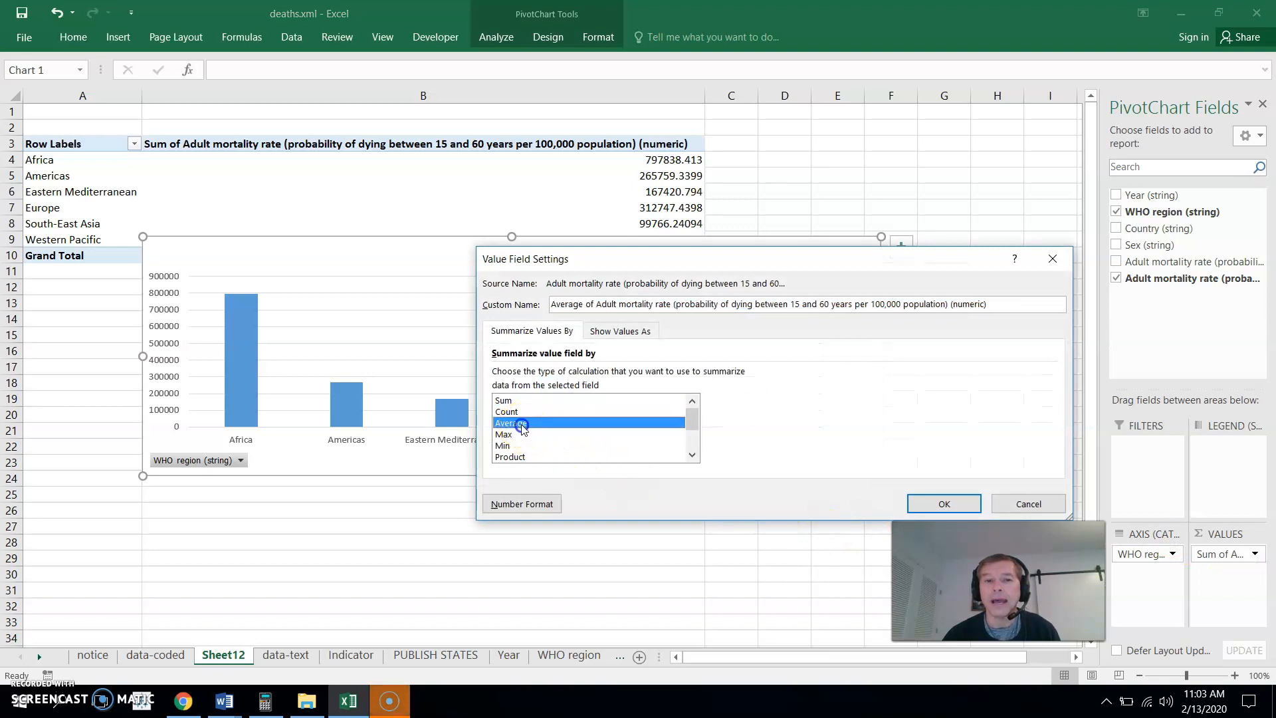
pyautogui.click(946, 505)
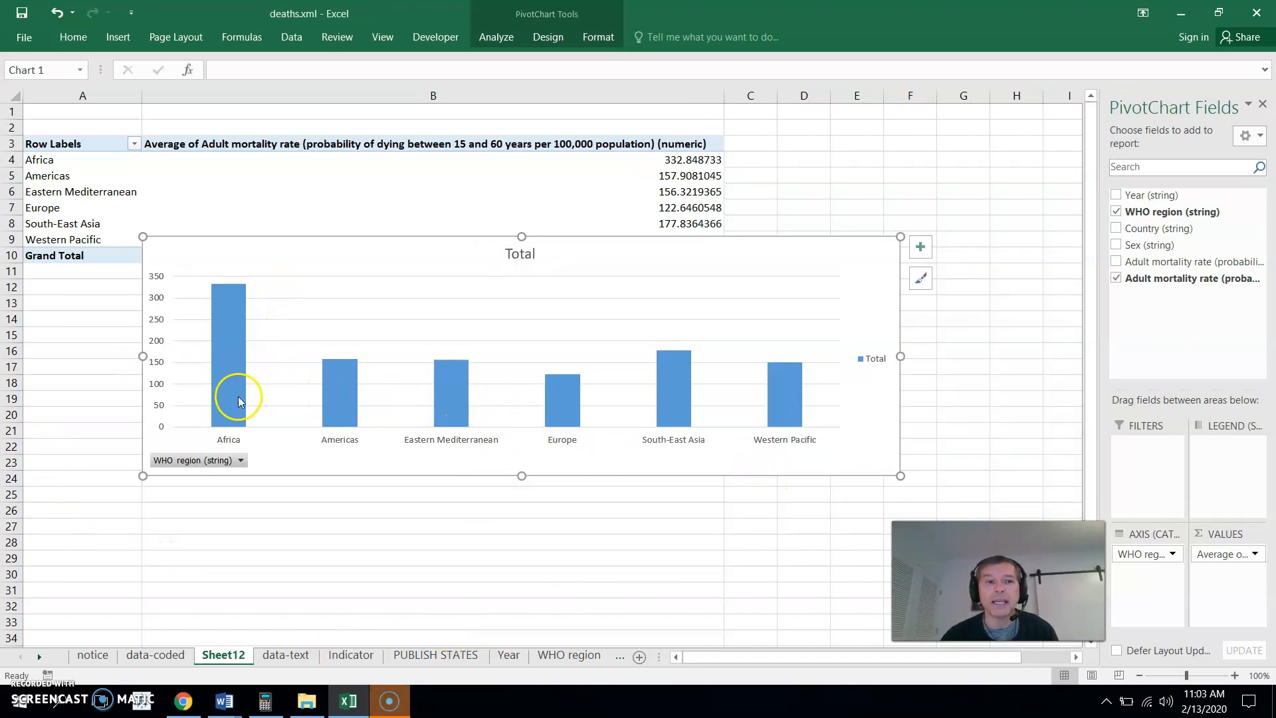
# Add Sex as the chart's legend series and widen the chart to spread out the region bars.
pyautogui.moveTo(240, 388)
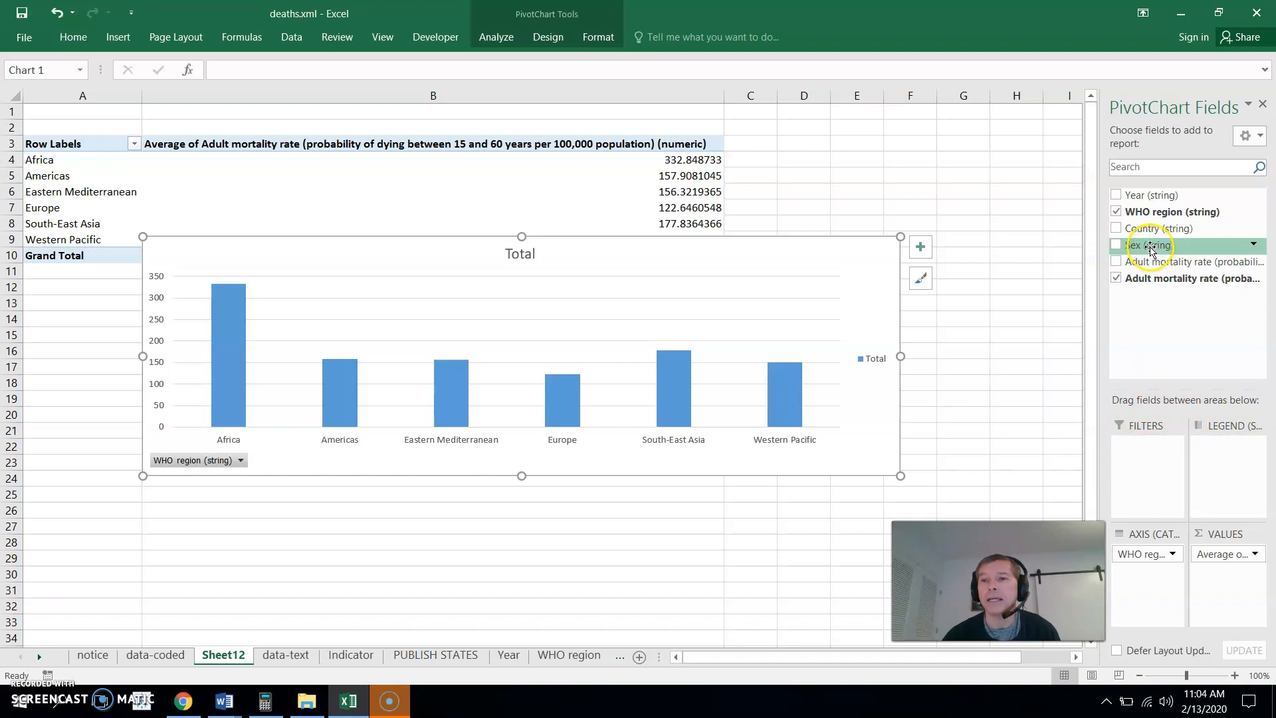
pyautogui.moveTo(1148, 248); pyautogui.dragTo(1221, 470)
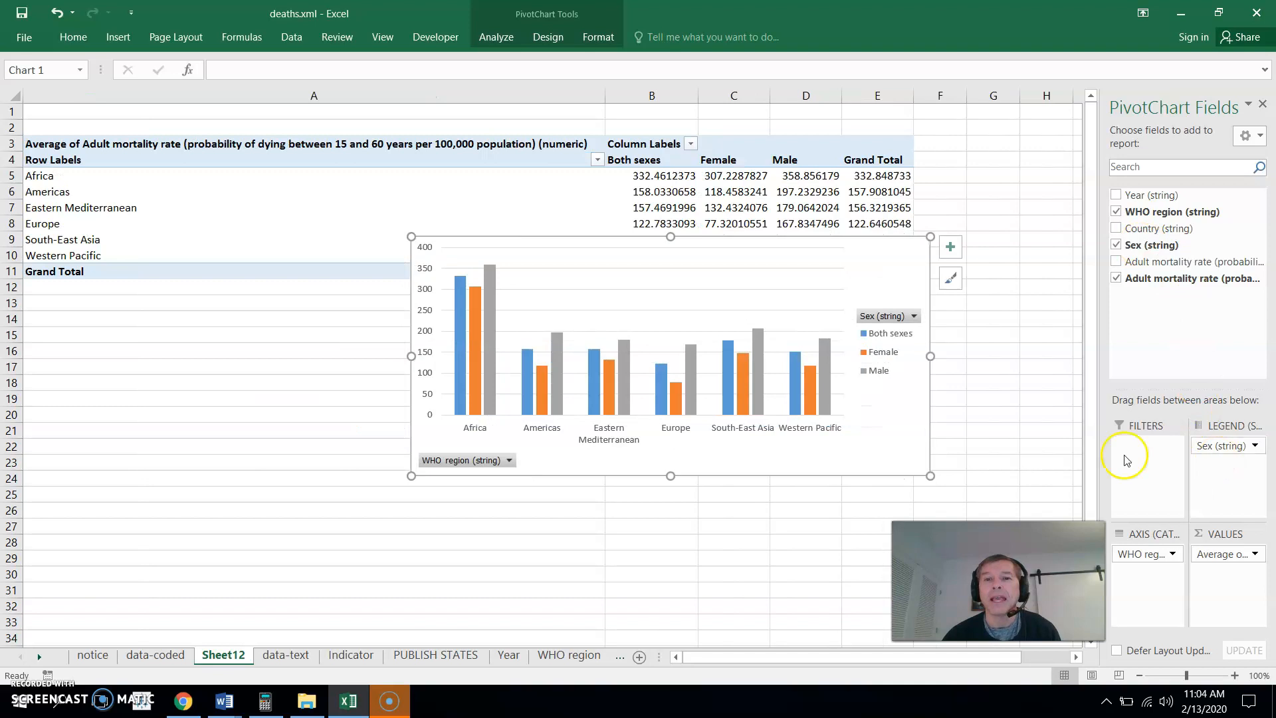
pyautogui.moveTo(412, 357); pyautogui.dragTo(312, 356)
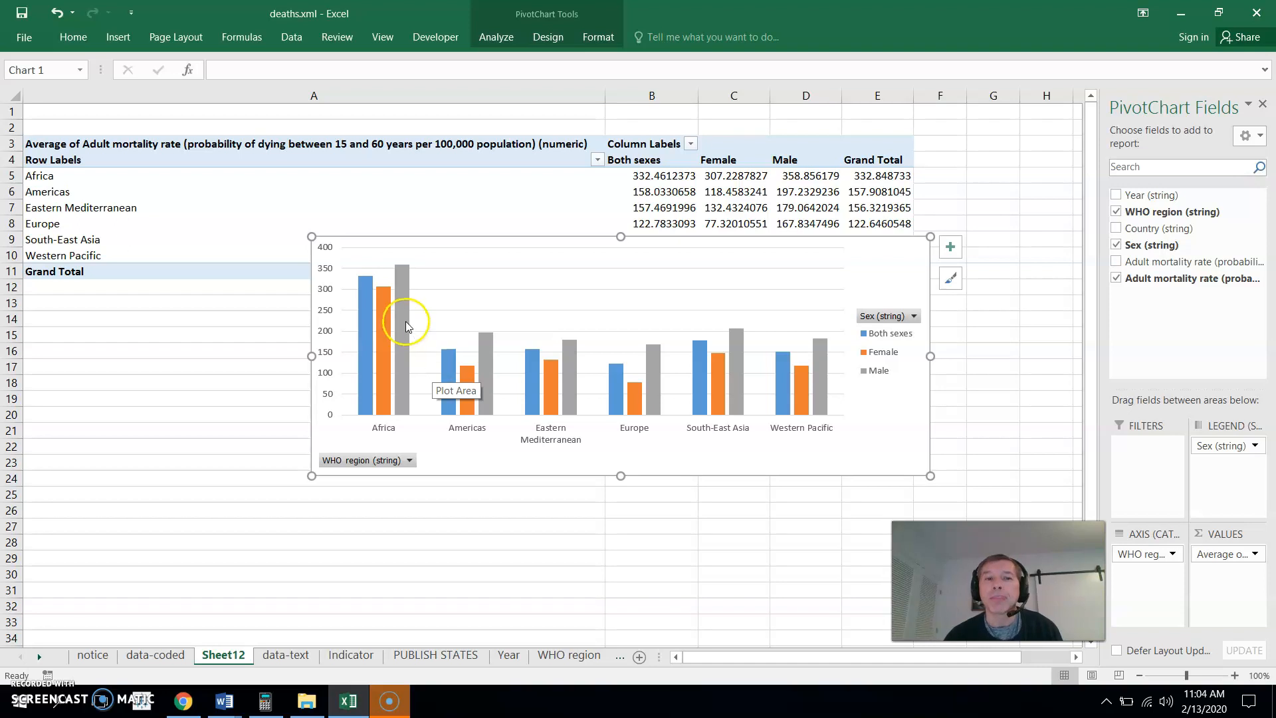
pyautogui.moveTo(405, 291)
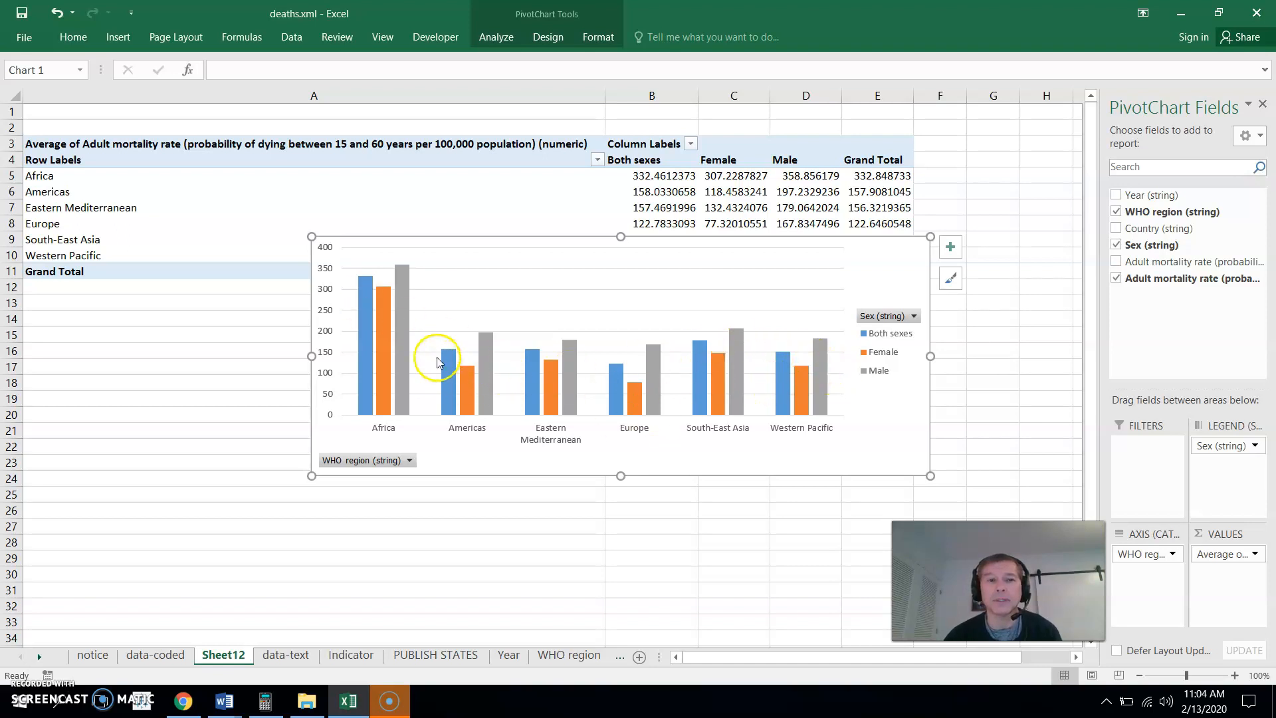
pyautogui.moveTo(386, 321)
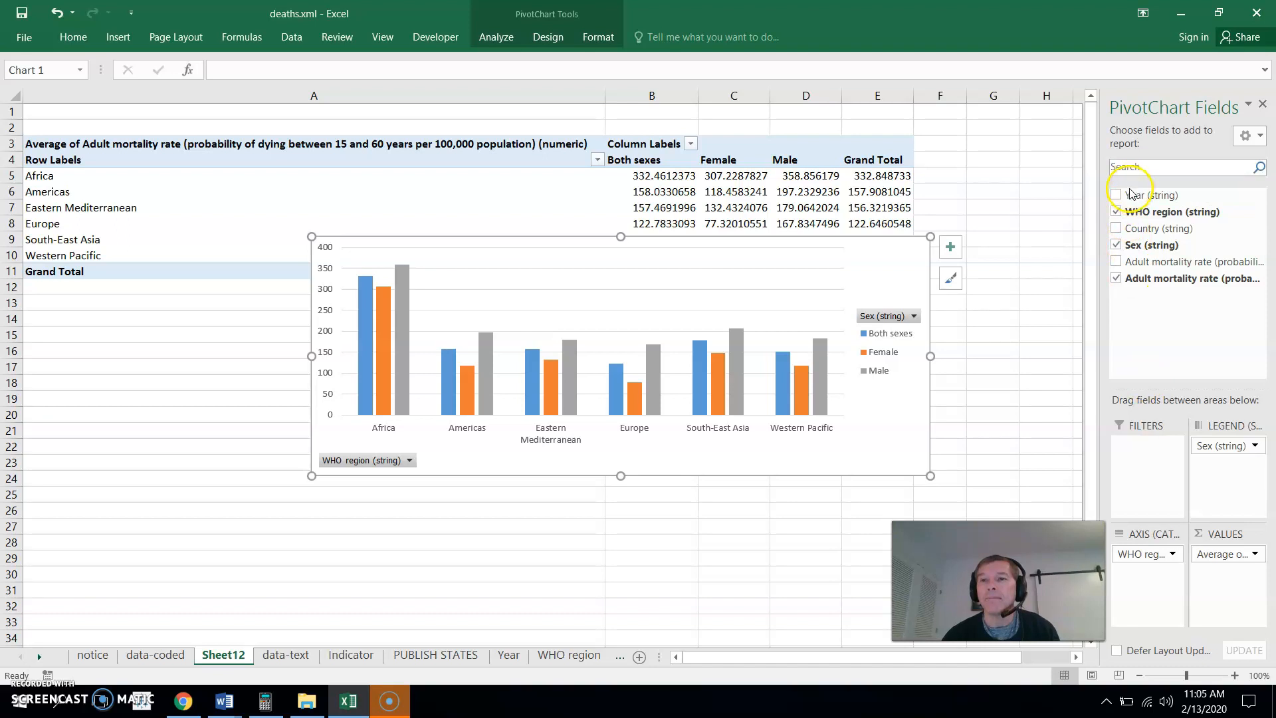
# Add Year as a filter on the PivotChart and show only the 2016 data.
pyautogui.click(1134, 399)
pyautogui.moveTo(1146, 460); pyautogui.dragTo(1148, 463)
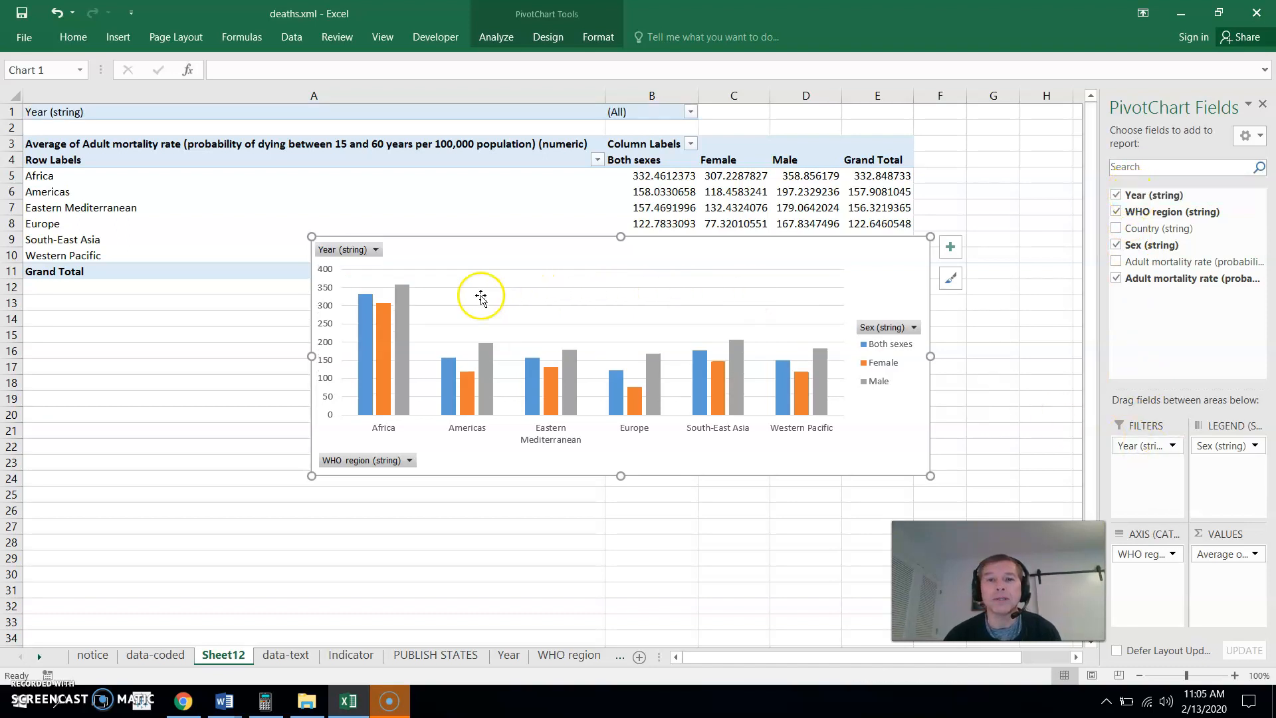
pyautogui.click(376, 251)
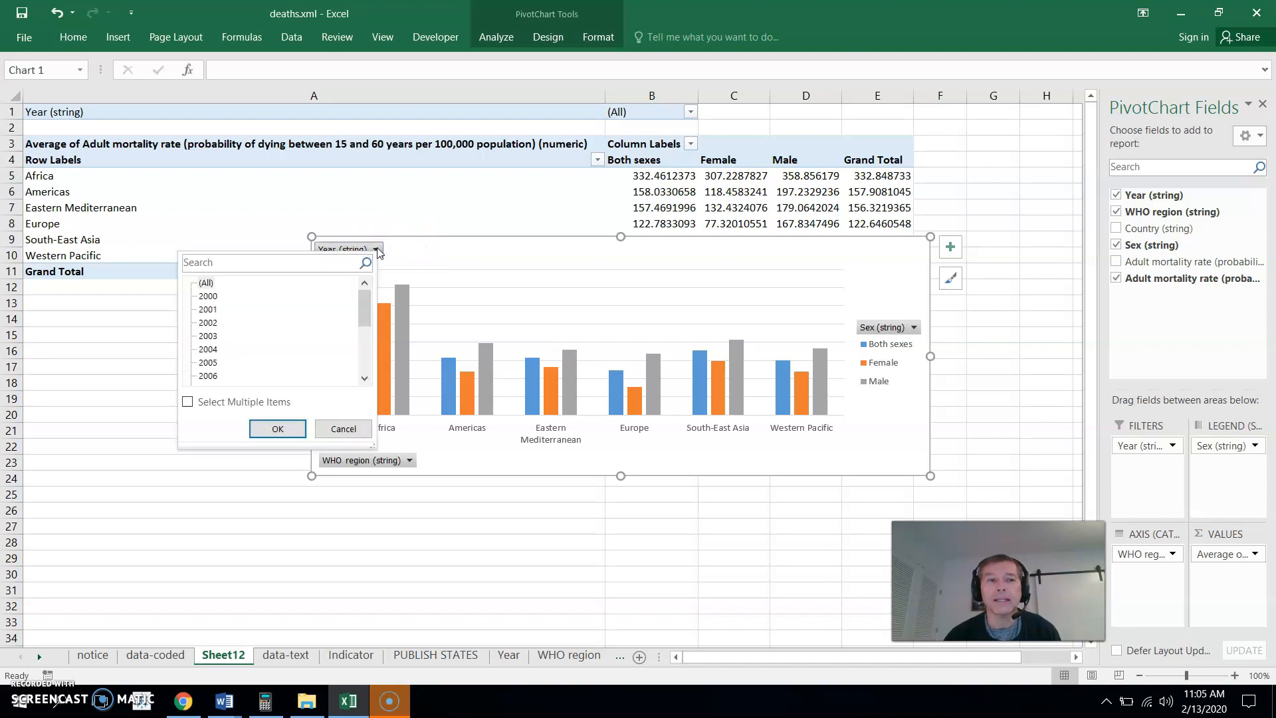
pyautogui.moveTo(364, 307); pyautogui.dragTo(372, 273)
pyautogui.moveTo(367, 305); pyautogui.dragTo(365, 352)
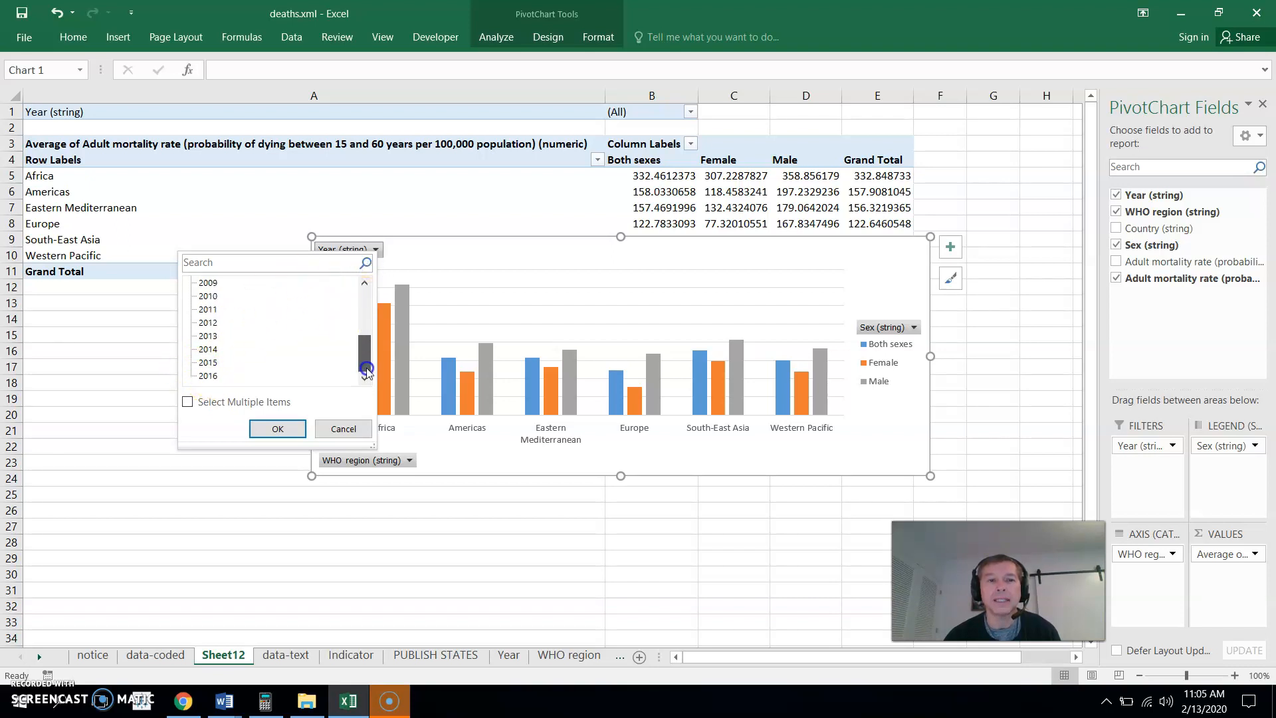
pyautogui.click(208, 377)
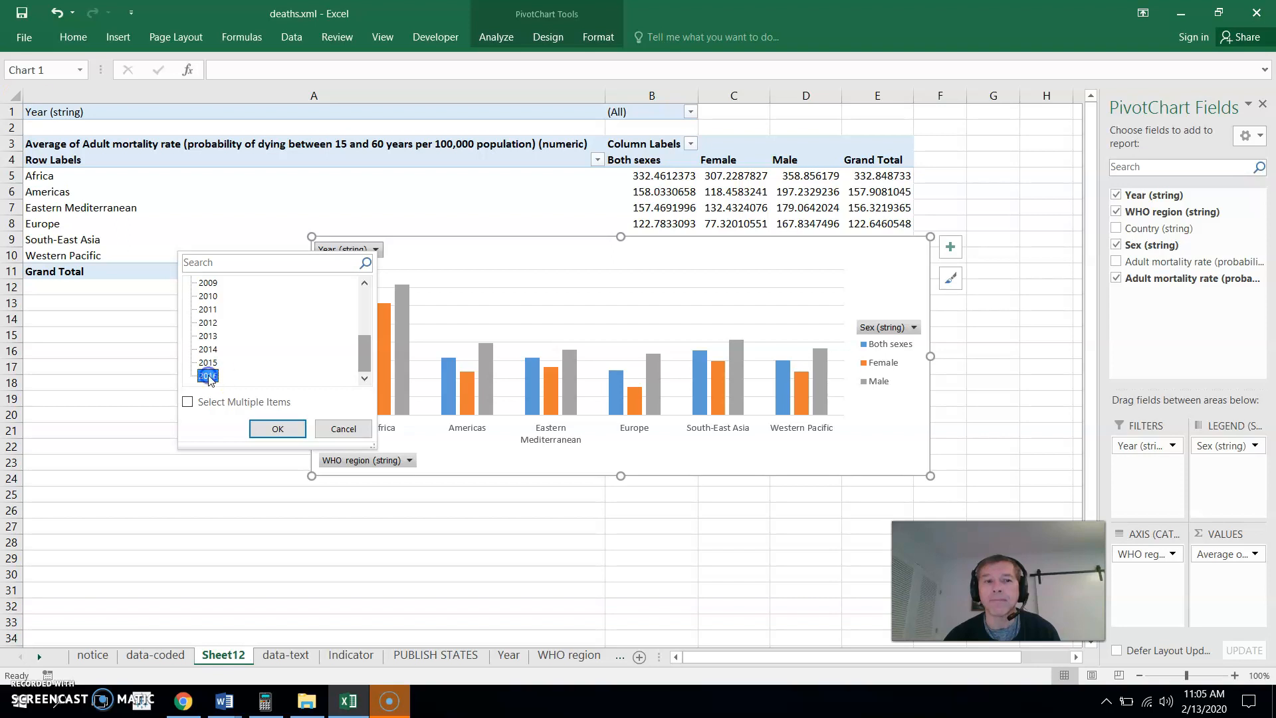
pyautogui.click(280, 428)
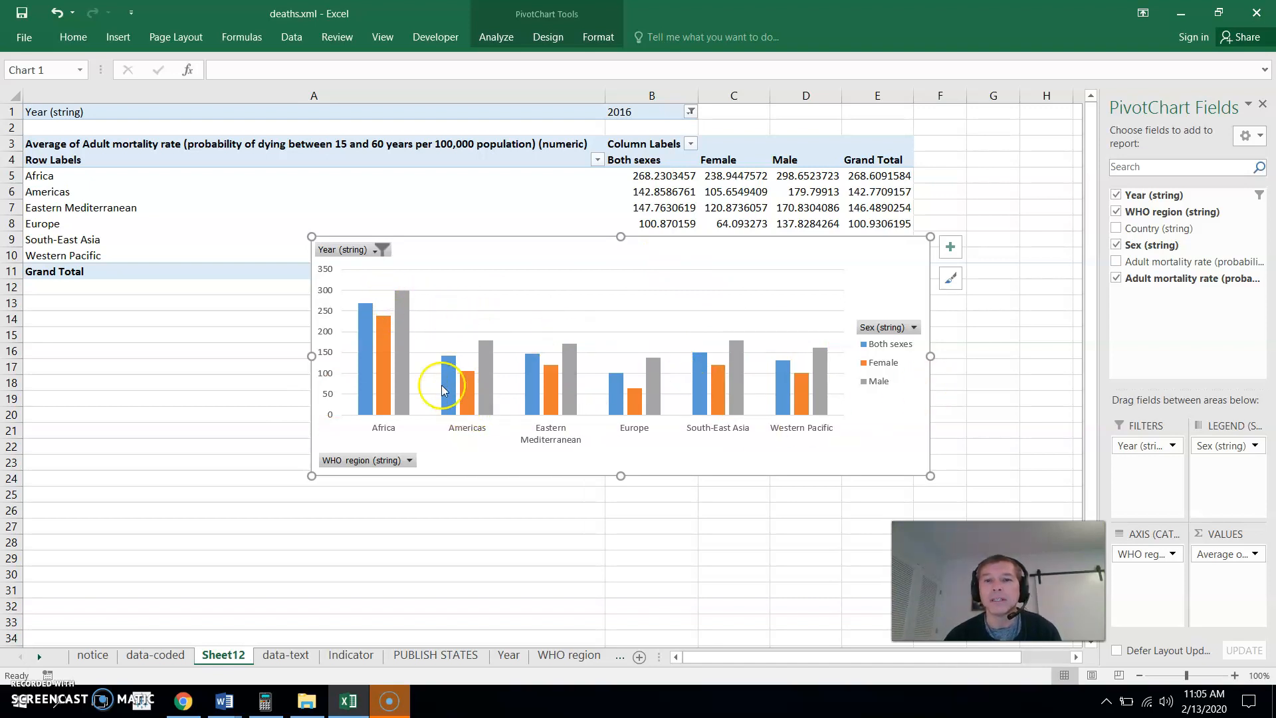
# Allow multiple selections in the Year filter and include both 2015 and 2016.
pyautogui.click(381, 250)
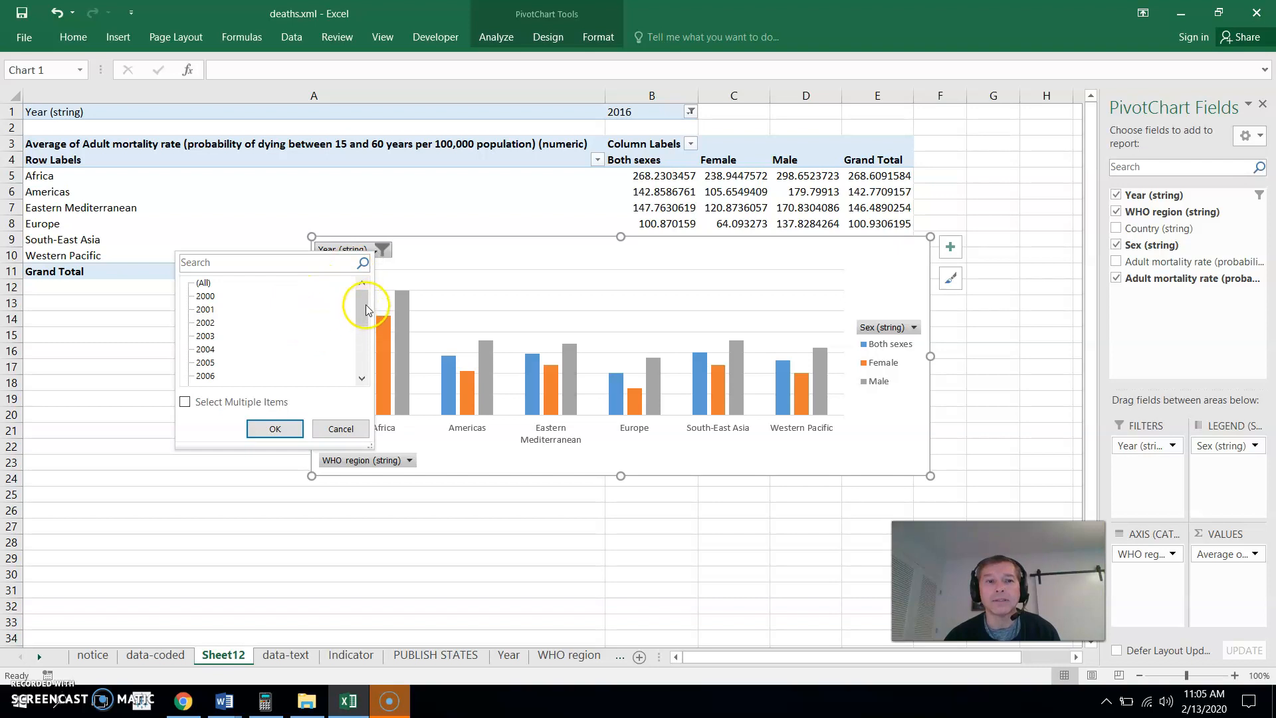
pyautogui.moveTo(362, 312); pyautogui.dragTo(365, 383)
pyautogui.click(211, 378)
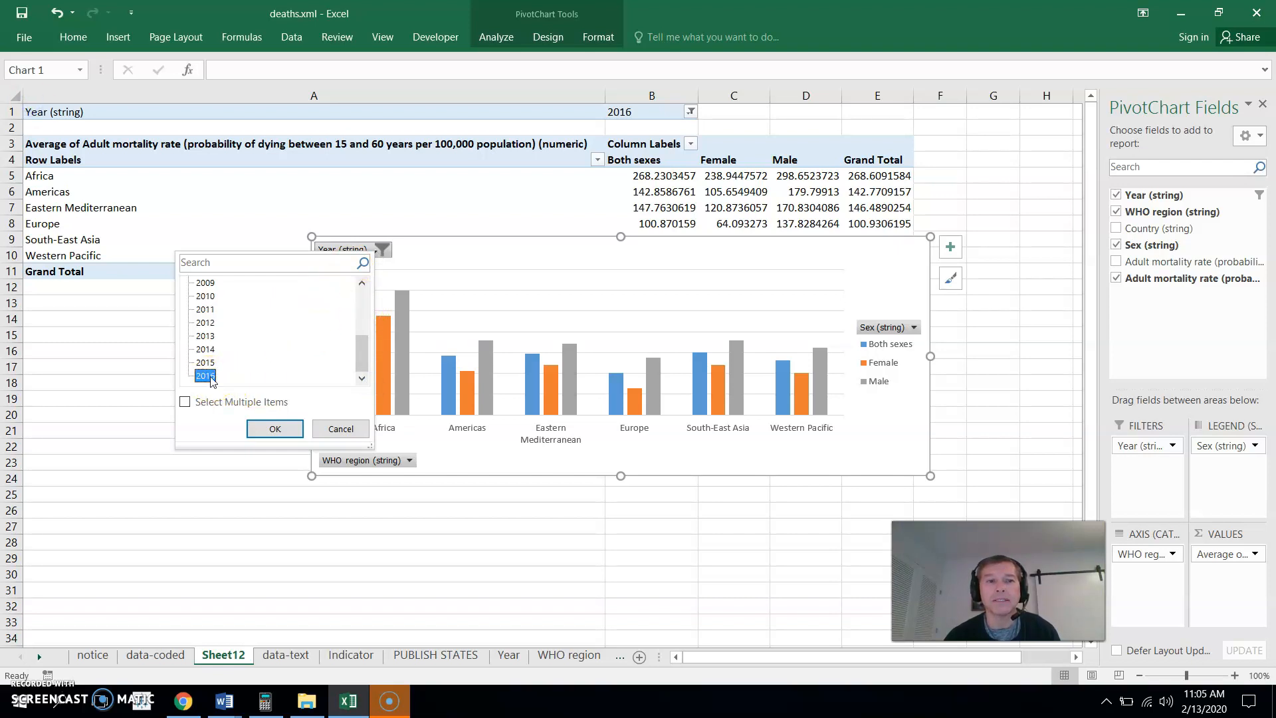
pyautogui.click(209, 363)
pyautogui.click(184, 402)
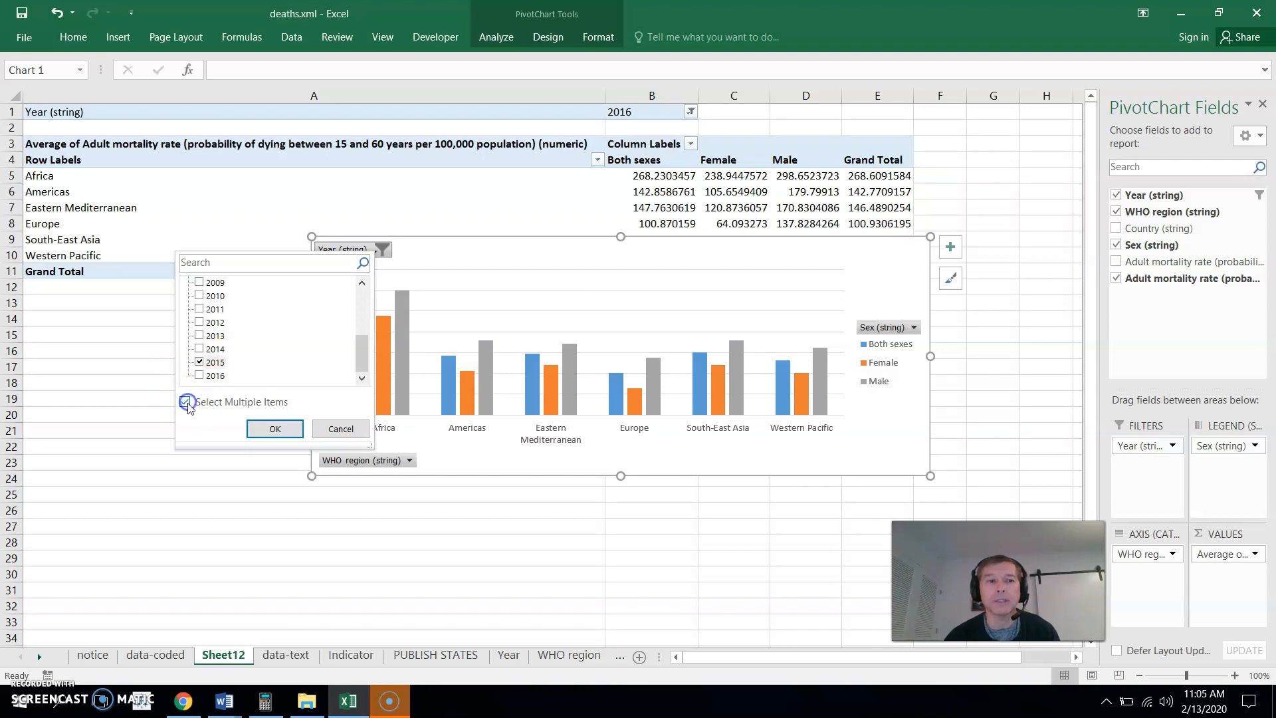
pyautogui.click(199, 375)
pyautogui.click(280, 429)
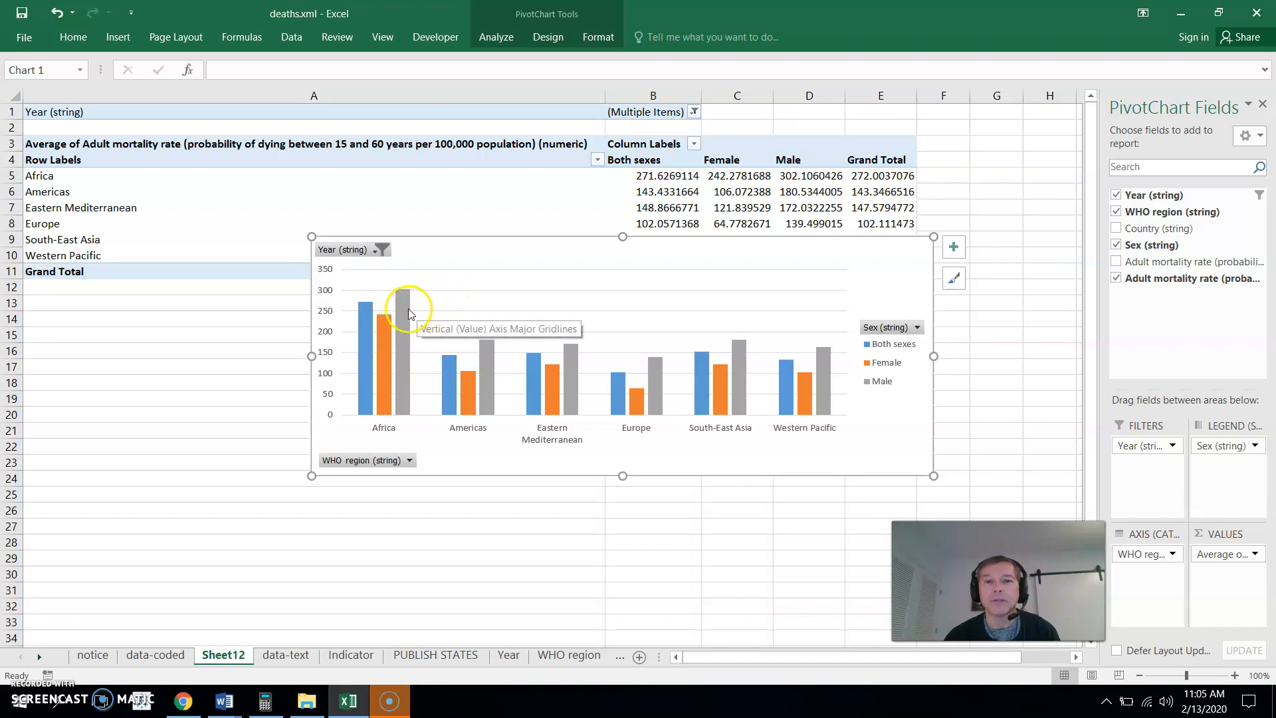
# Filter the Sex series so the chart shows only Female.
pyautogui.click(918, 329)
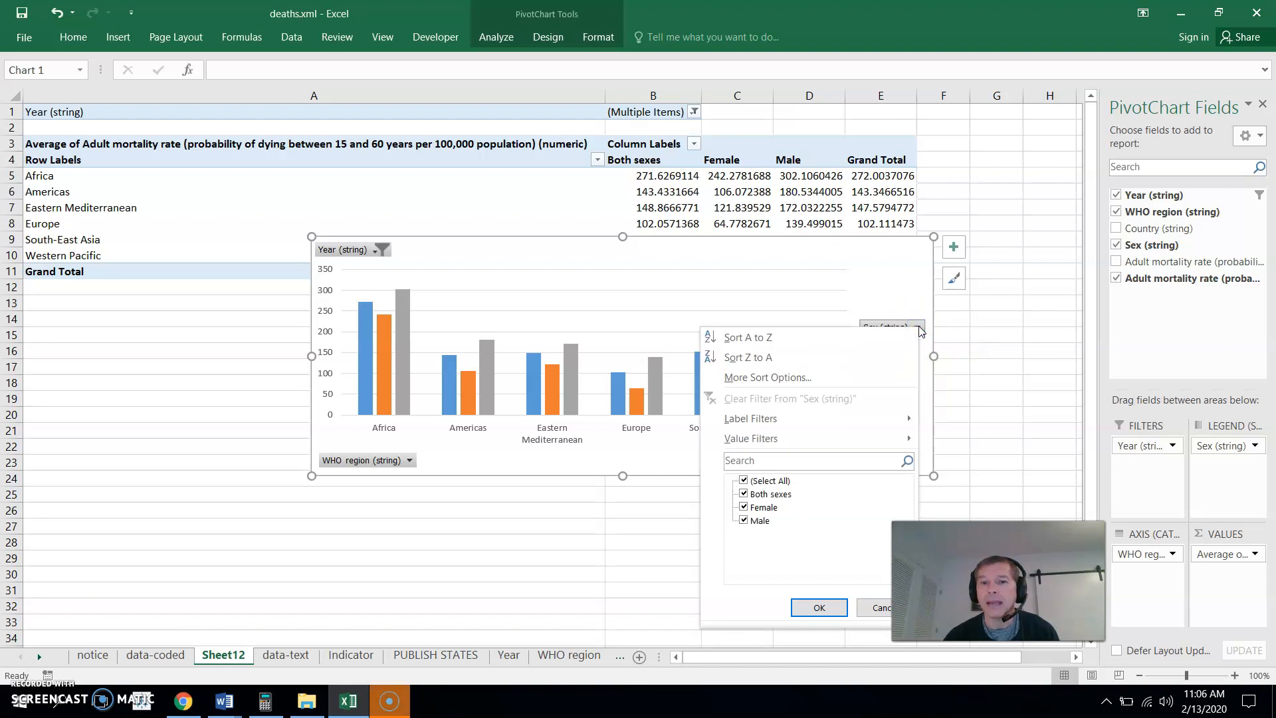
pyautogui.click(744, 480)
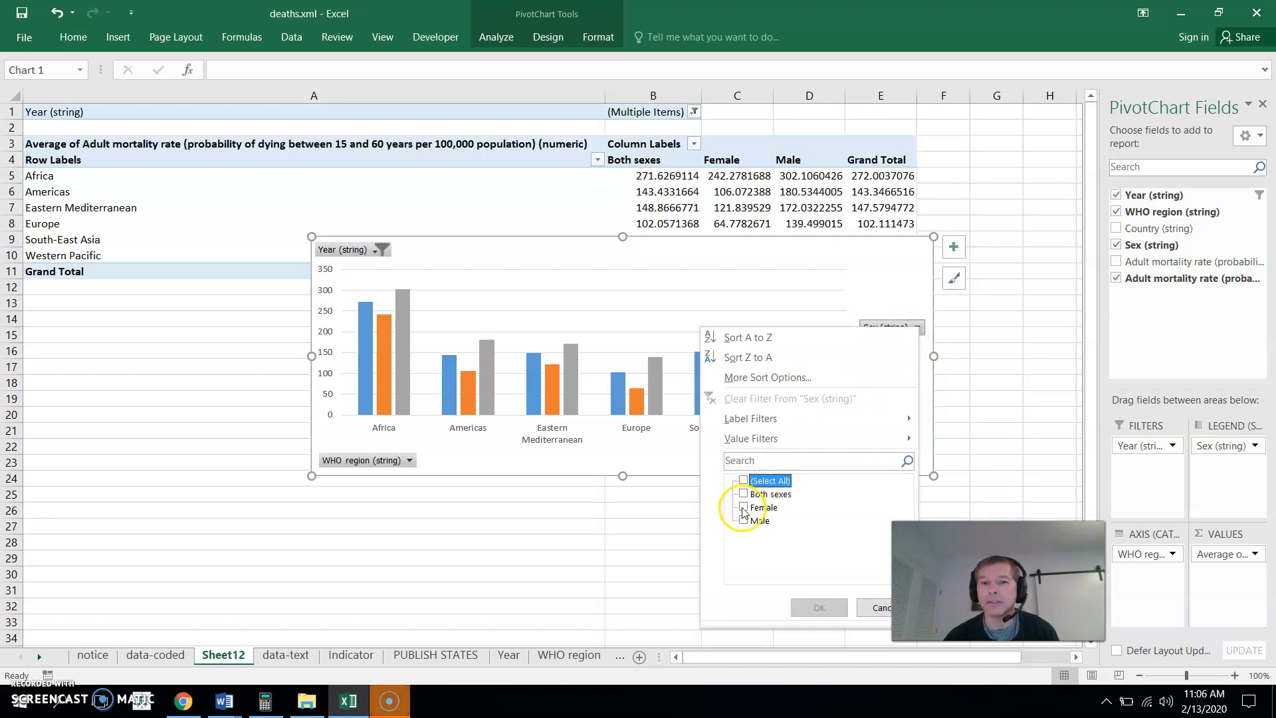
pyautogui.click(744, 507)
pyautogui.click(818, 607)
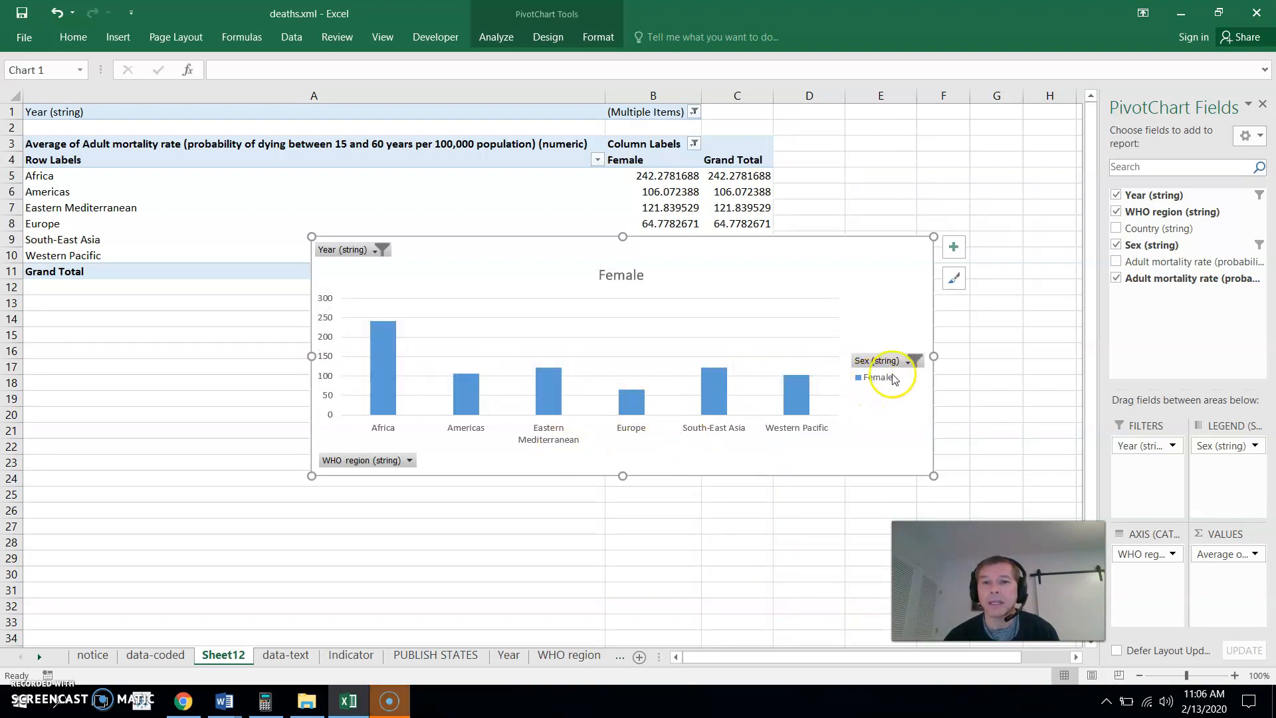
# Switch the Sex series filter from Female to Male only and inspect the region bars.
pyautogui.click(912, 359)
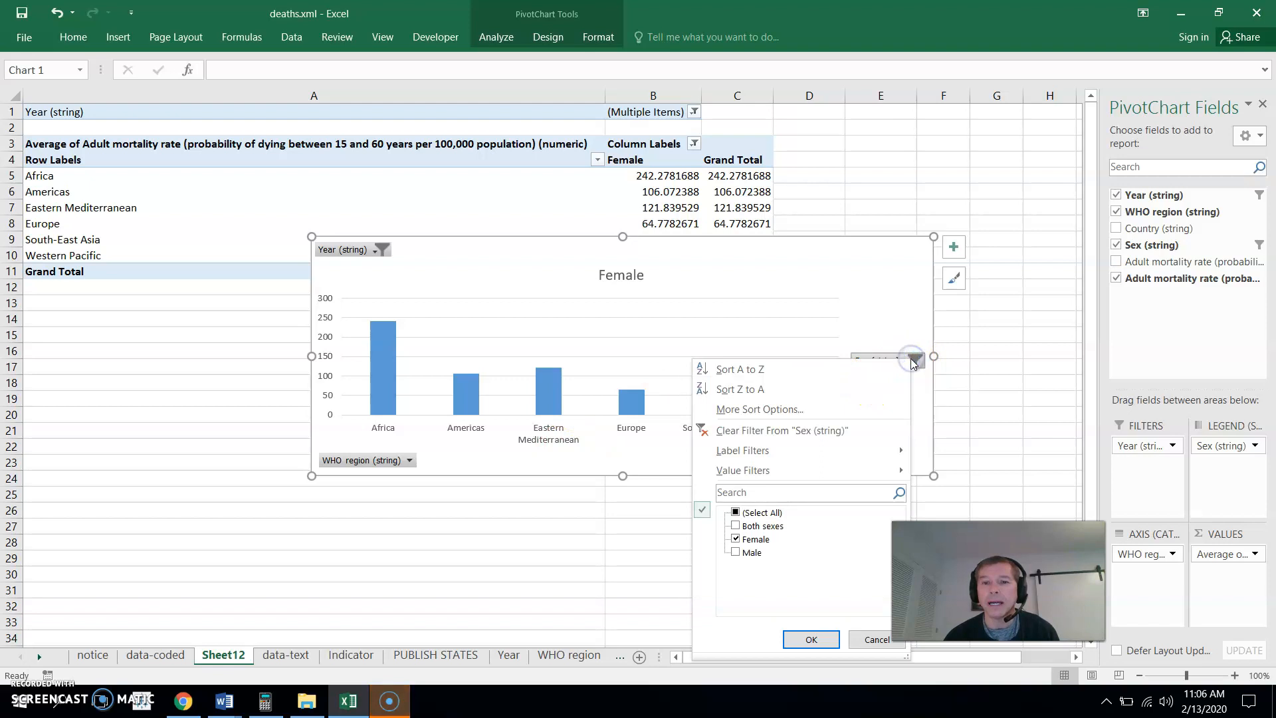
pyautogui.click(735, 539)
pyautogui.click(736, 552)
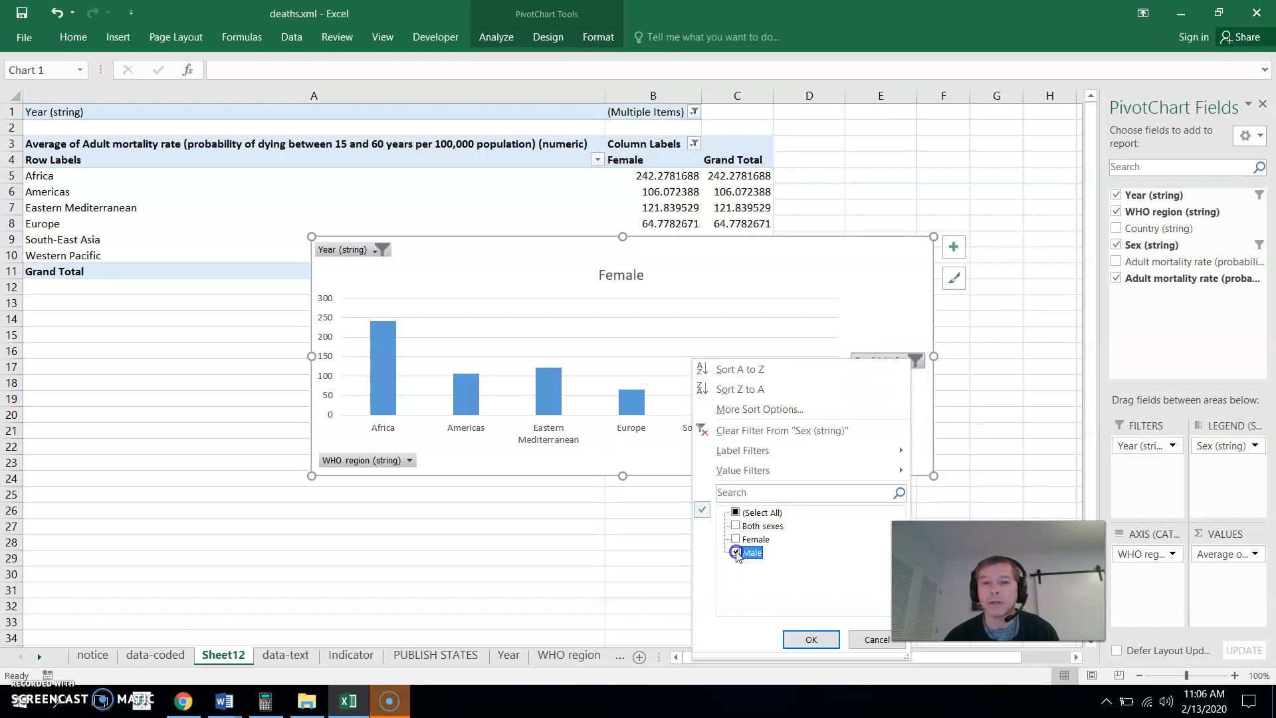
pyautogui.click(810, 638)
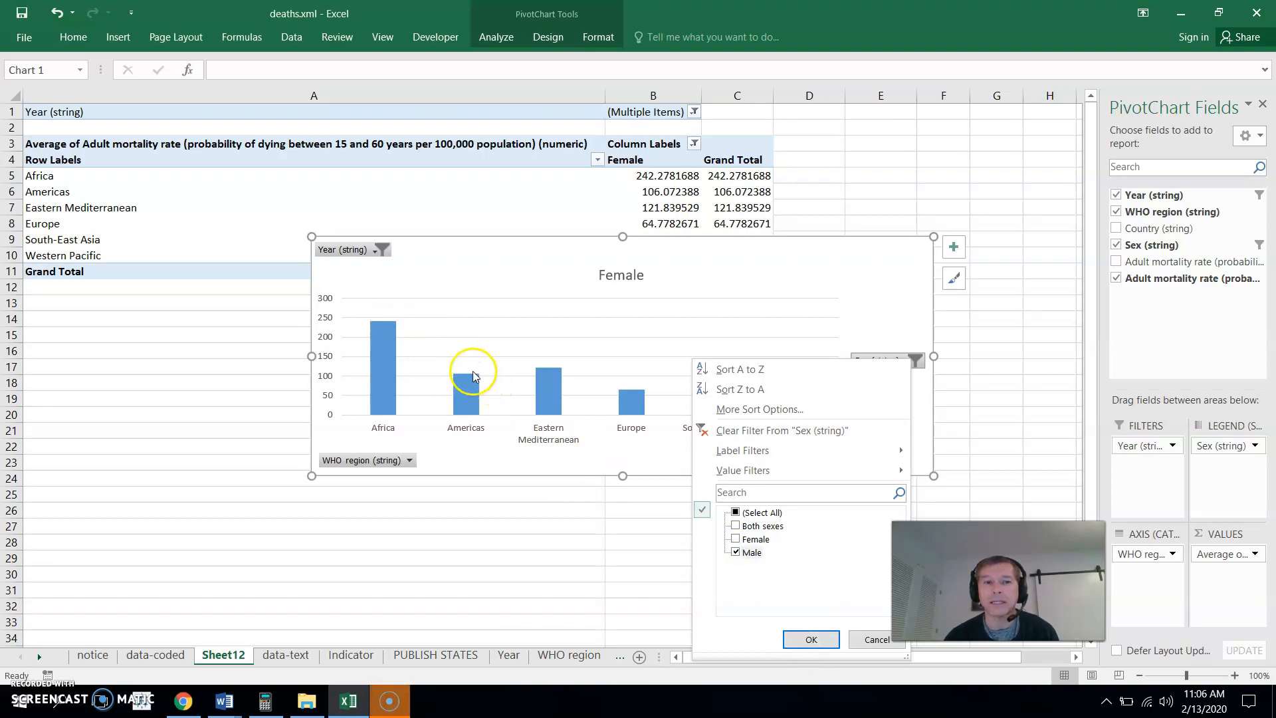
pyautogui.click(813, 639)
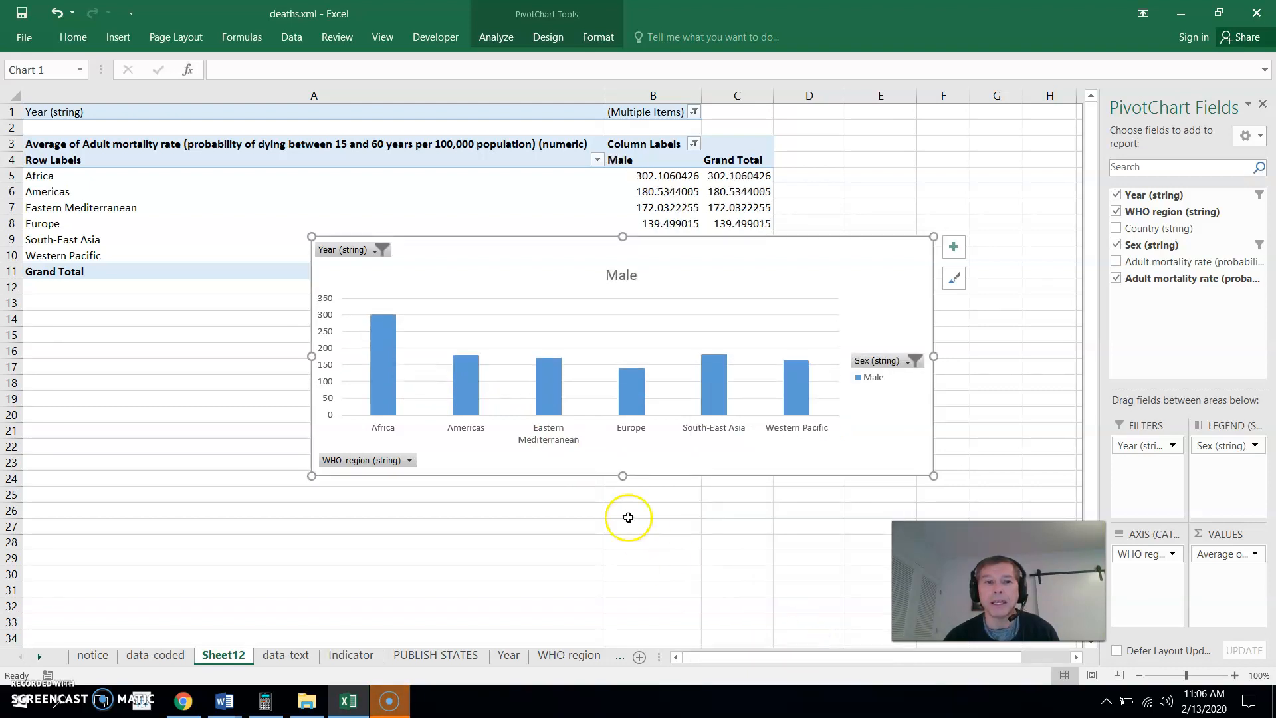
pyautogui.moveTo(469, 361)
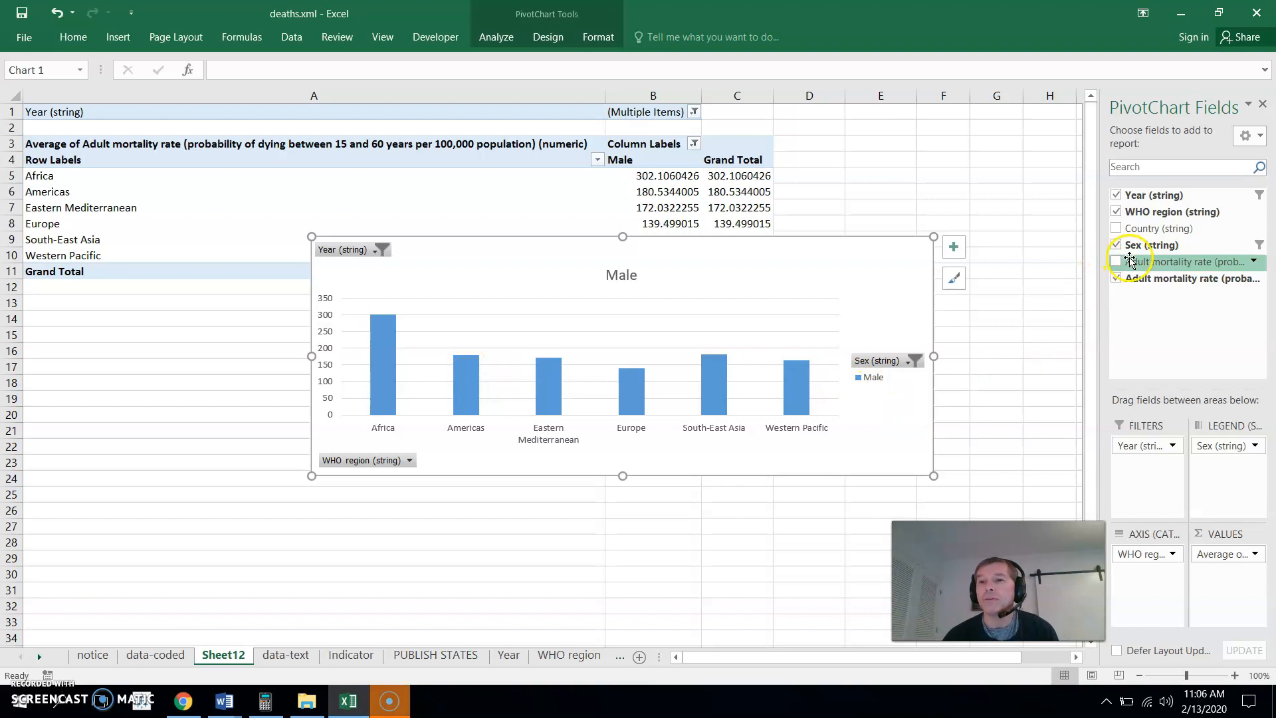
# Add Country as a report filter and limit the WHO region axis to Africa.
pyautogui.moveTo(1146, 231); pyautogui.dragTo(1155, 471)
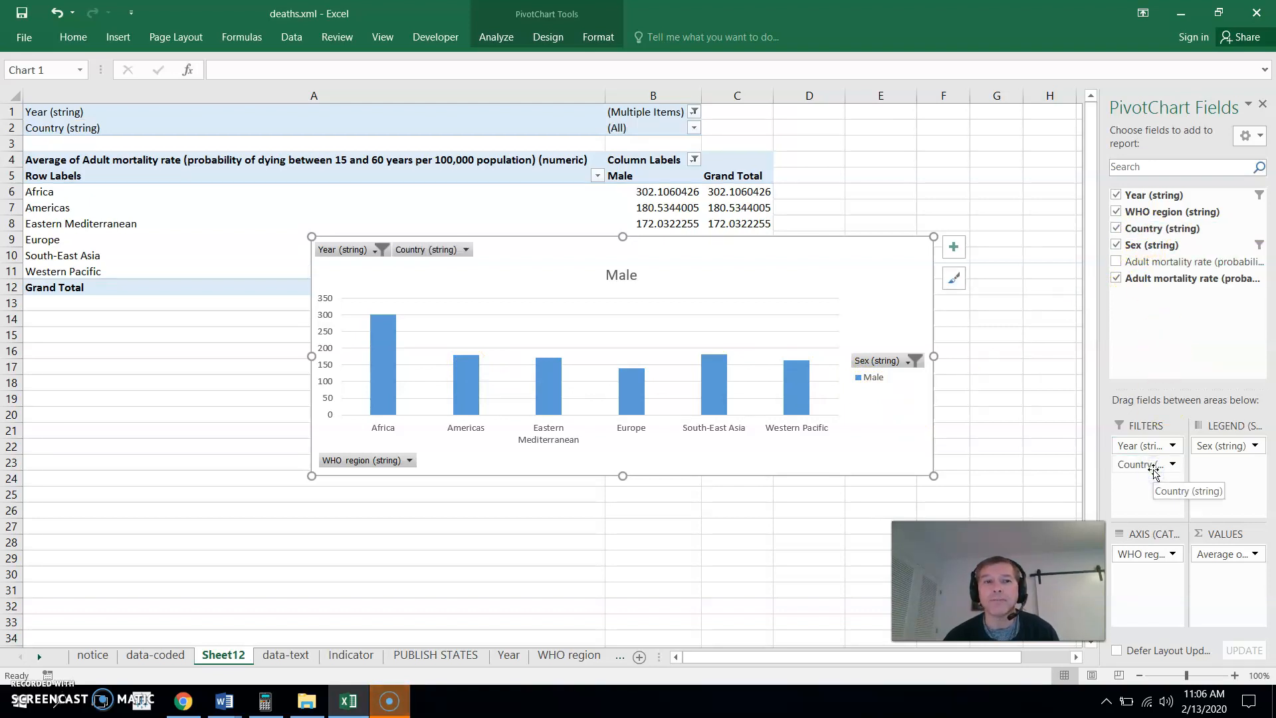
pyautogui.click(465, 251)
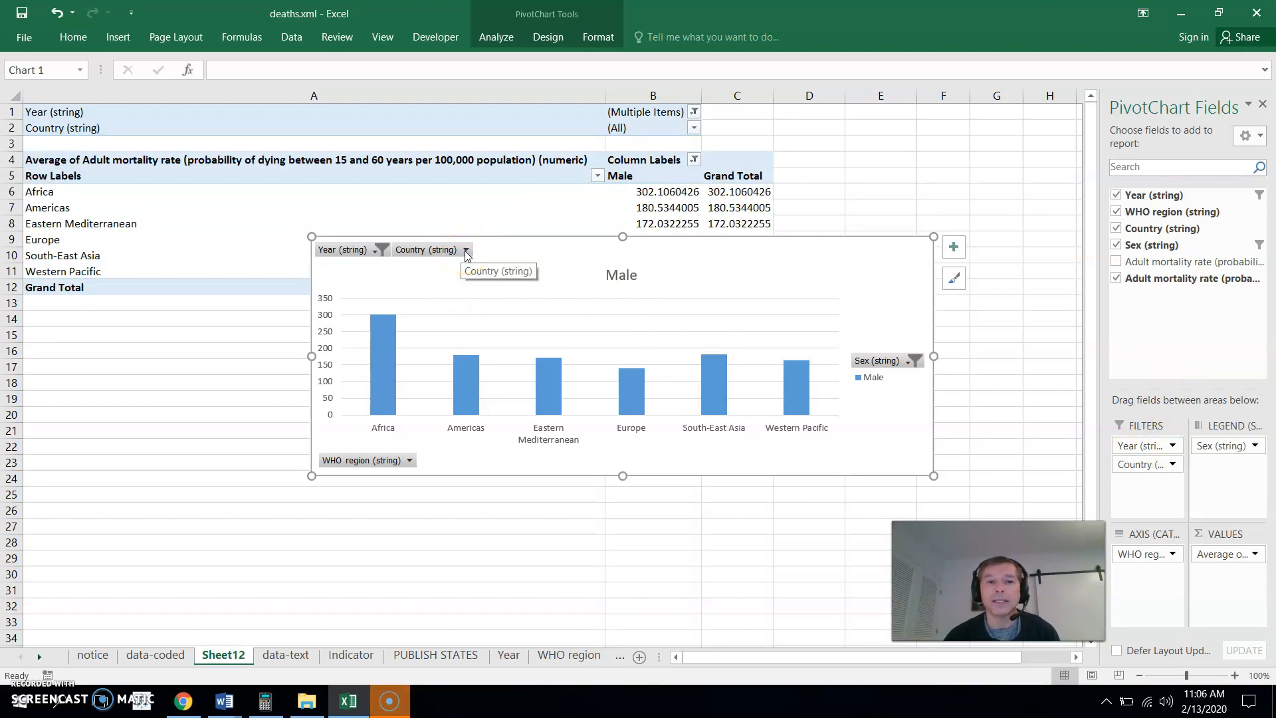
pyautogui.click(409, 461)
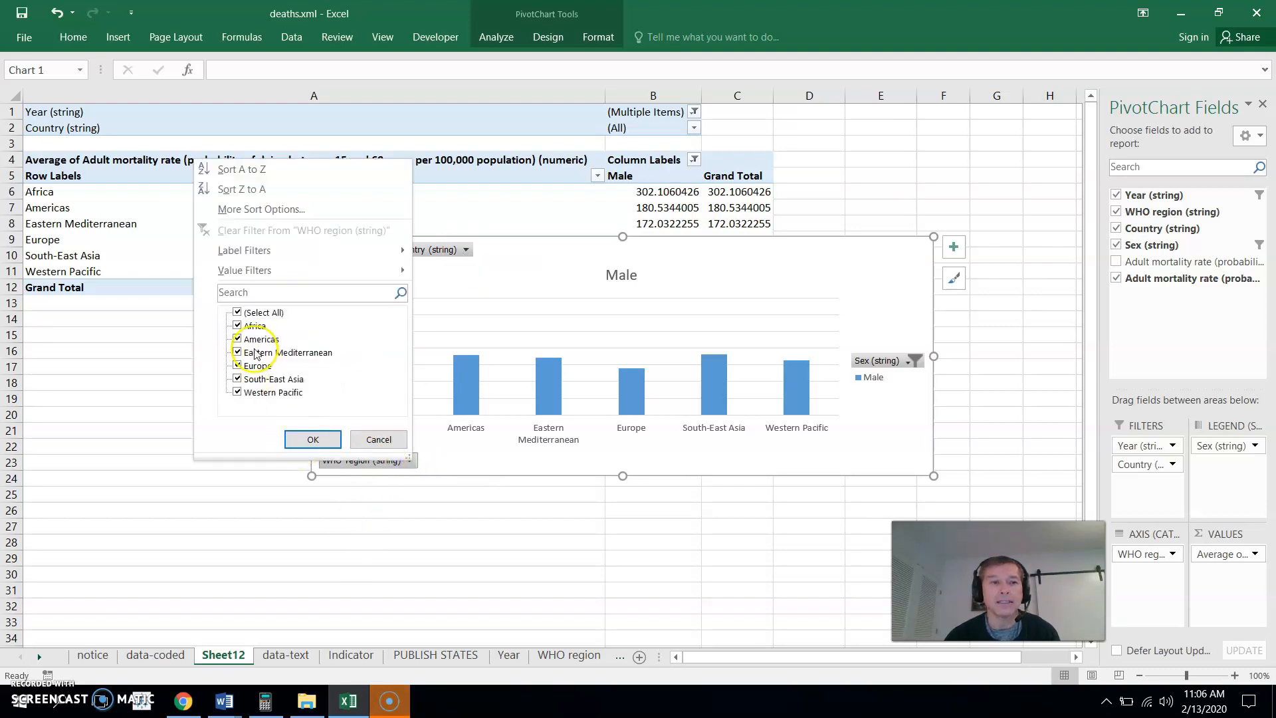
pyautogui.click(238, 326)
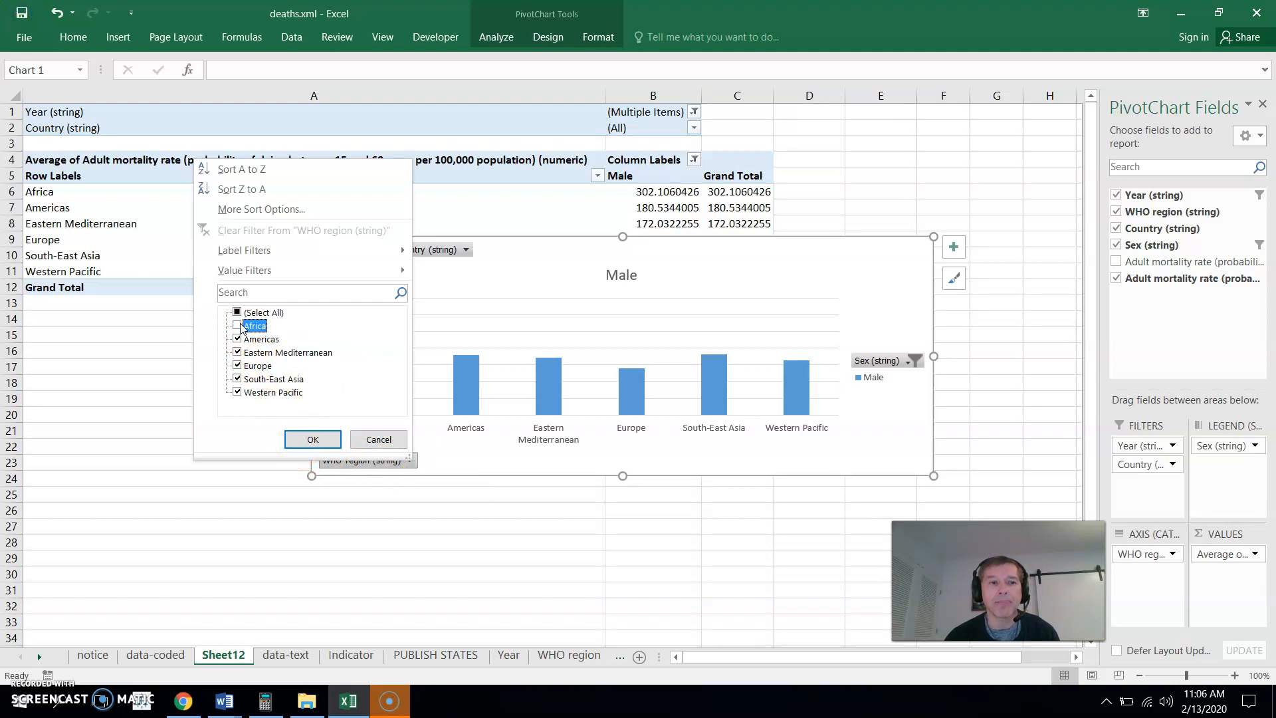
pyautogui.click(236, 313)
pyautogui.click(238, 313)
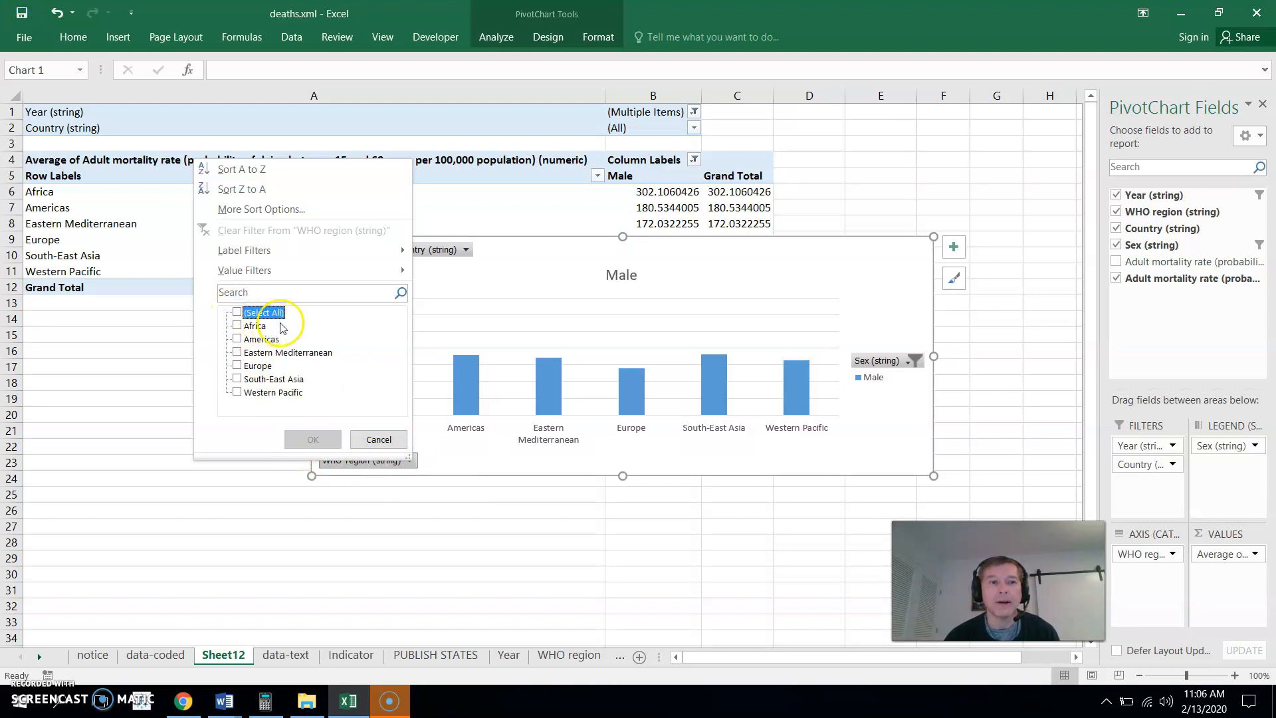
pyautogui.click(236, 326)
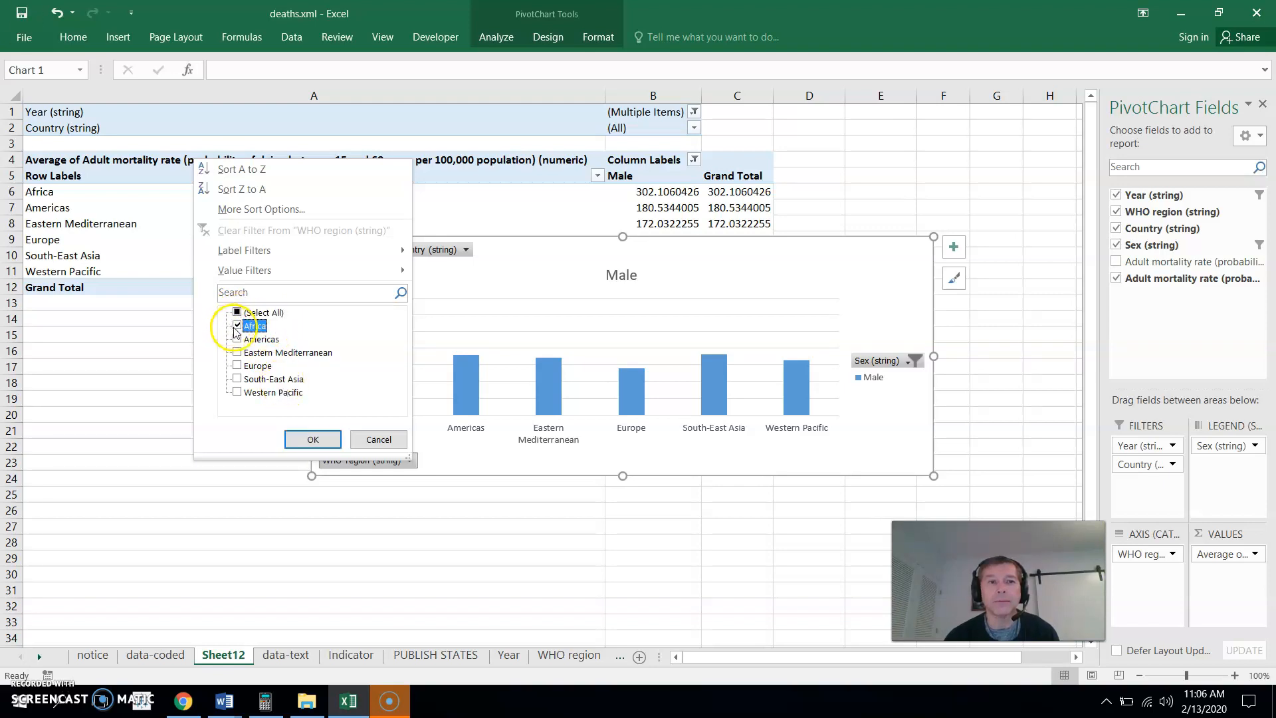
pyautogui.click(307, 438)
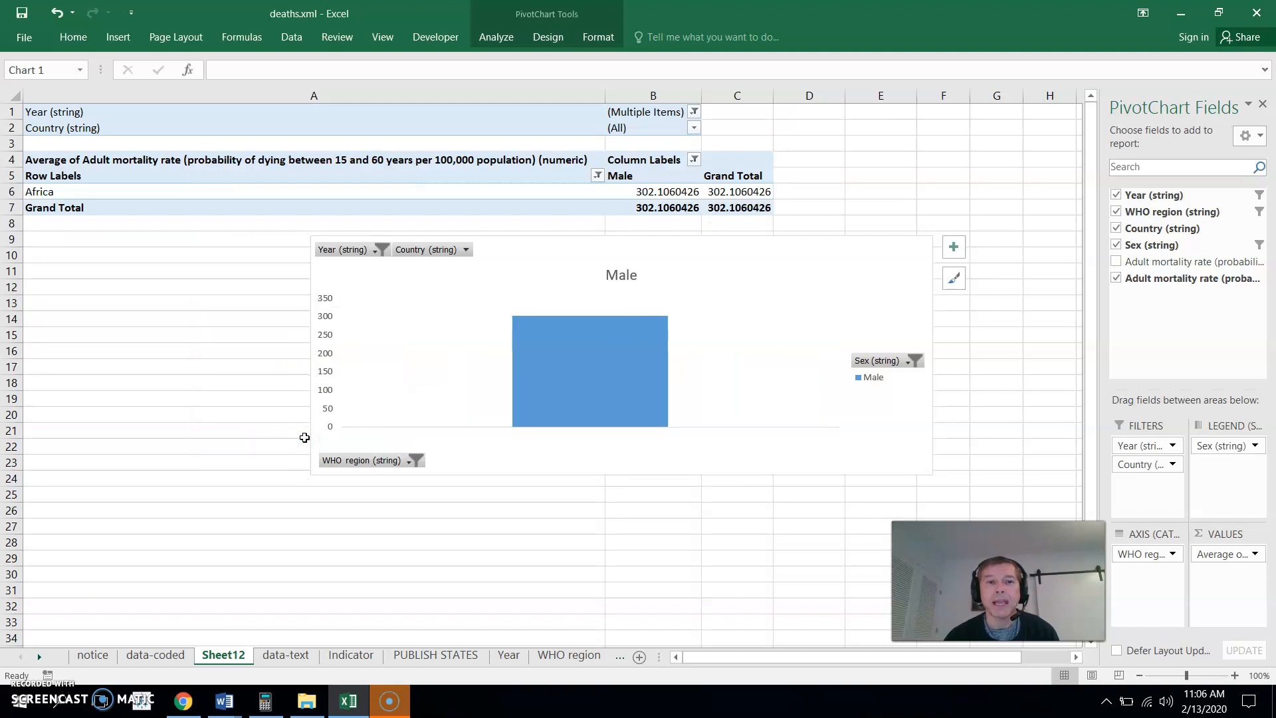
# Allow multiple selections in the Country filter and keep only Afghanistan, Albania and Algeria.
pyautogui.click(467, 251)
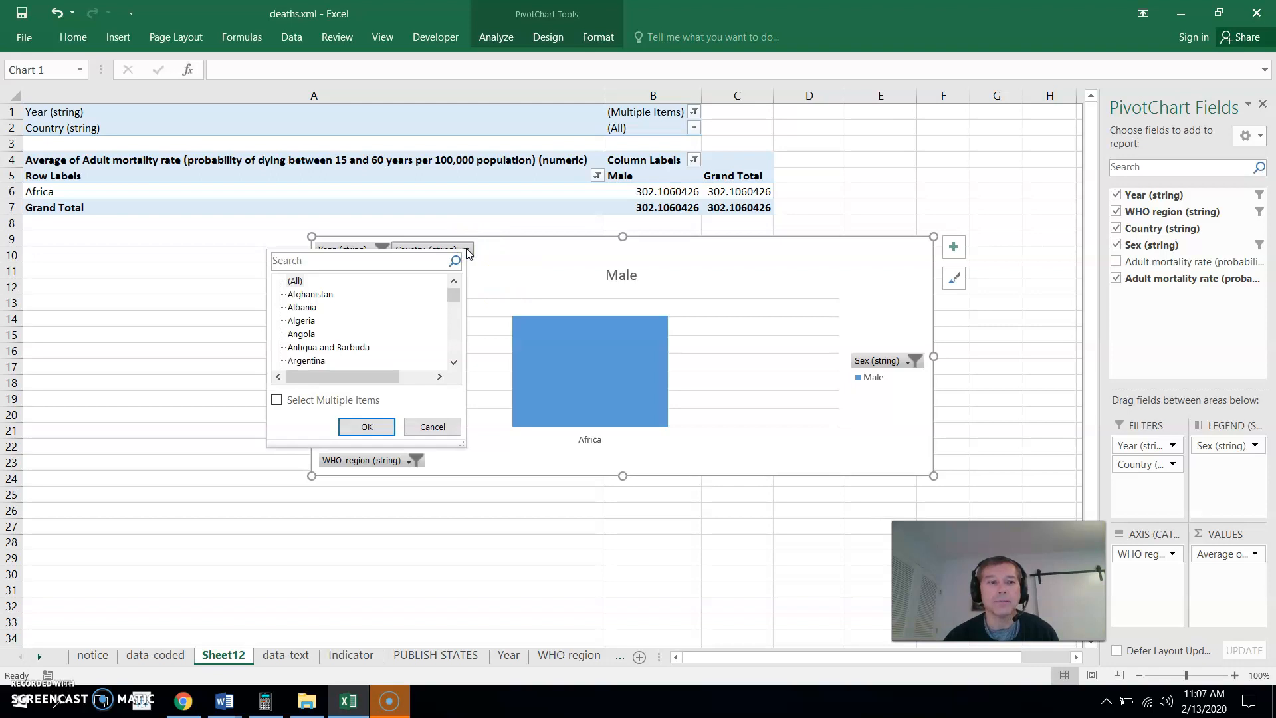
pyautogui.click(279, 402)
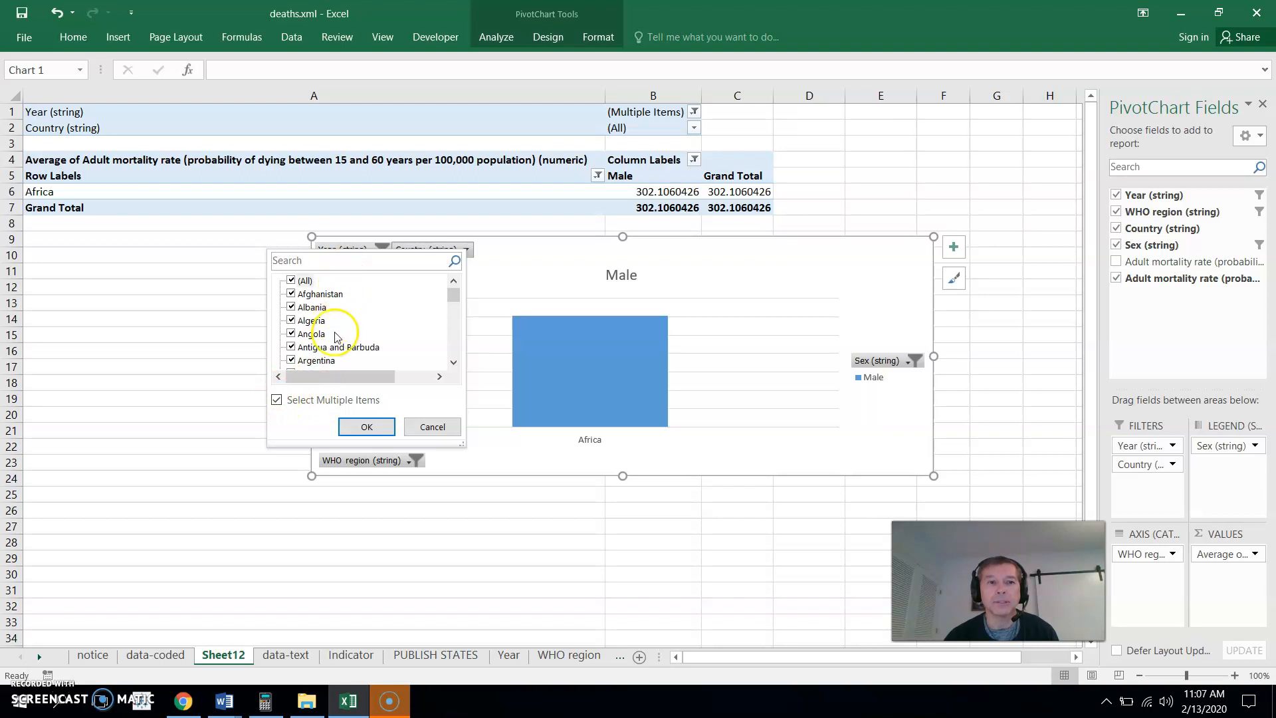
pyautogui.click(367, 428)
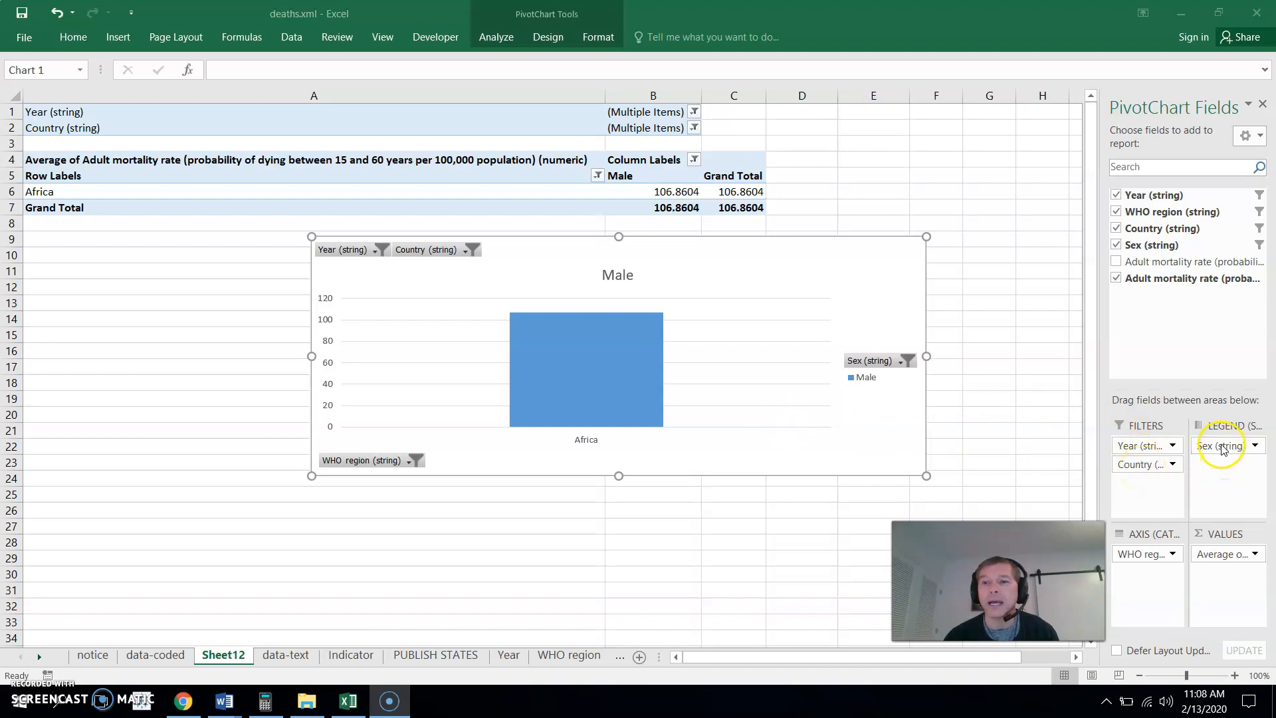
# Remove Sex from the chart's legend series and use Country there in place of it.
pyautogui.click(1168, 347)
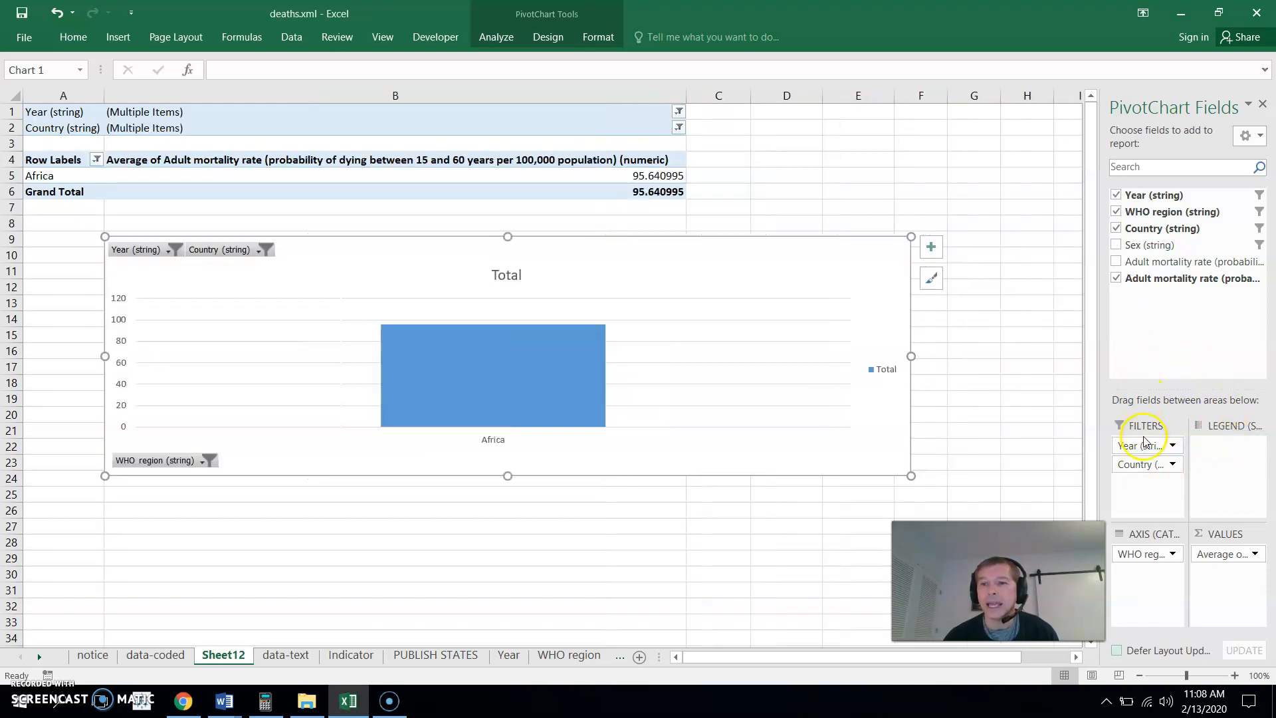
pyautogui.moveTo(1200, 461); pyautogui.dragTo(1221, 452)
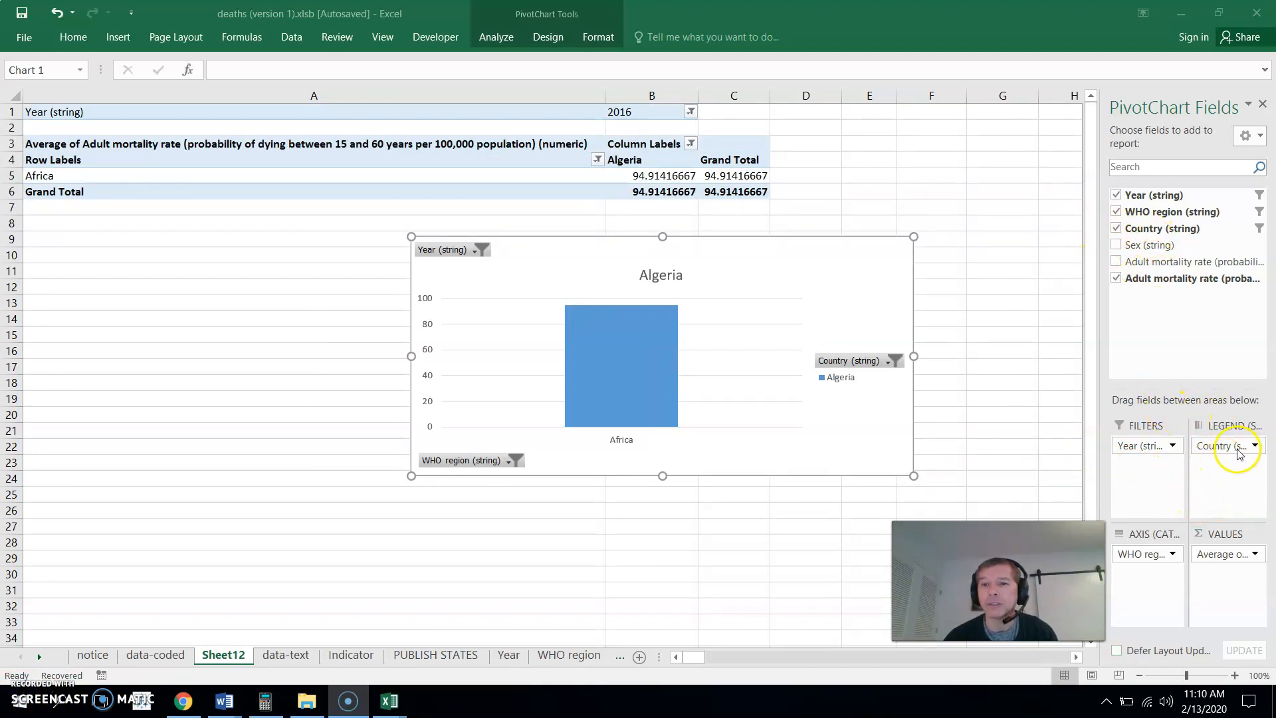
# Include all countries in the Country series filter and widen the chart to spread out the bars.
pyautogui.click(890, 359)
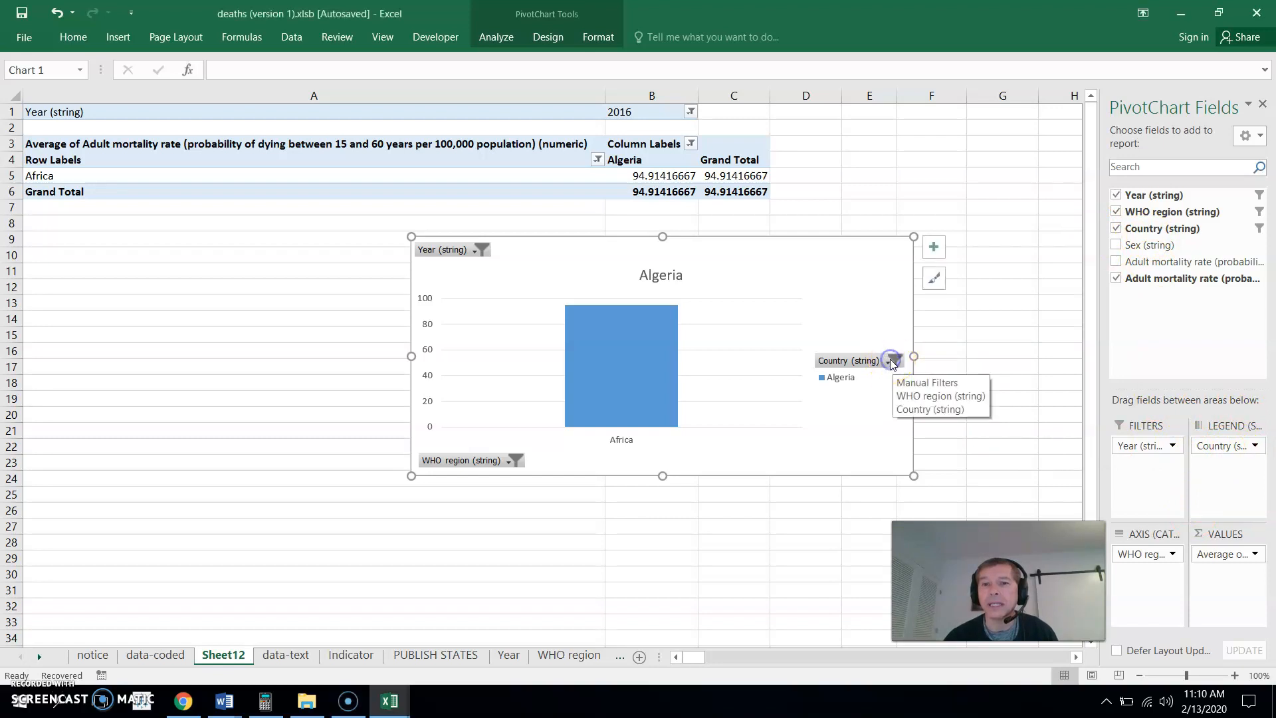
pyautogui.click(889, 363)
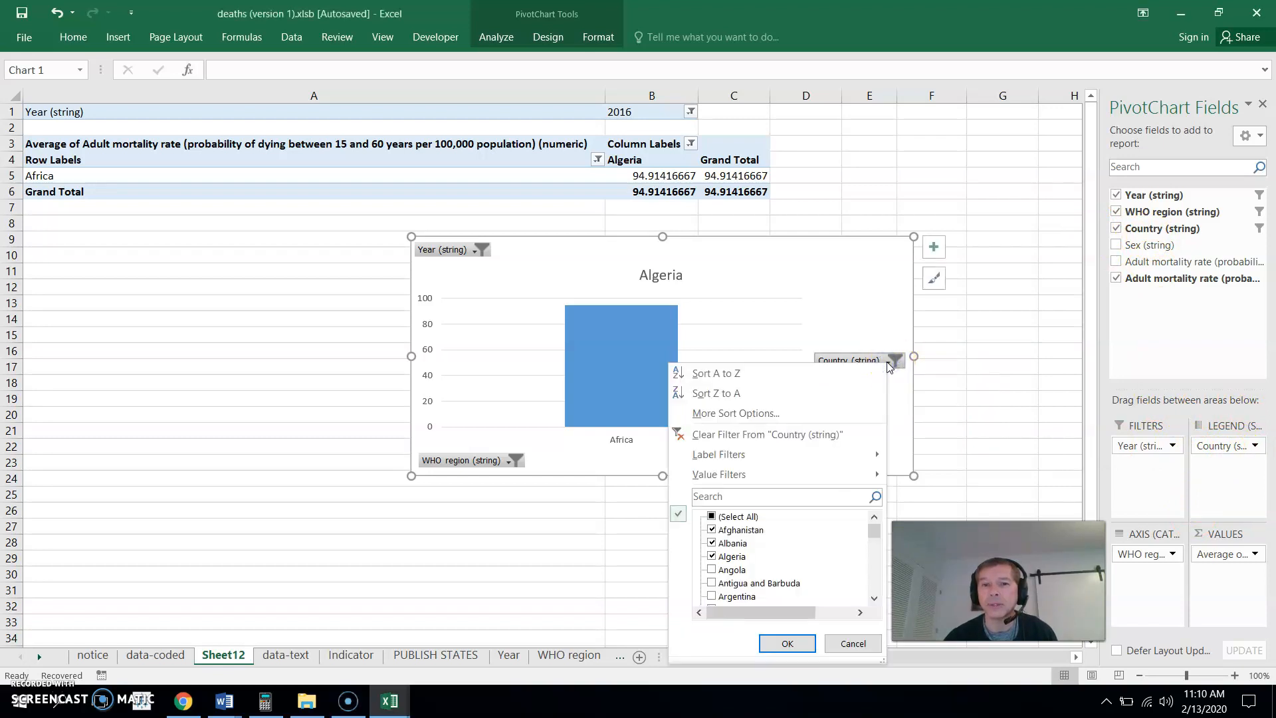
pyautogui.click(713, 516)
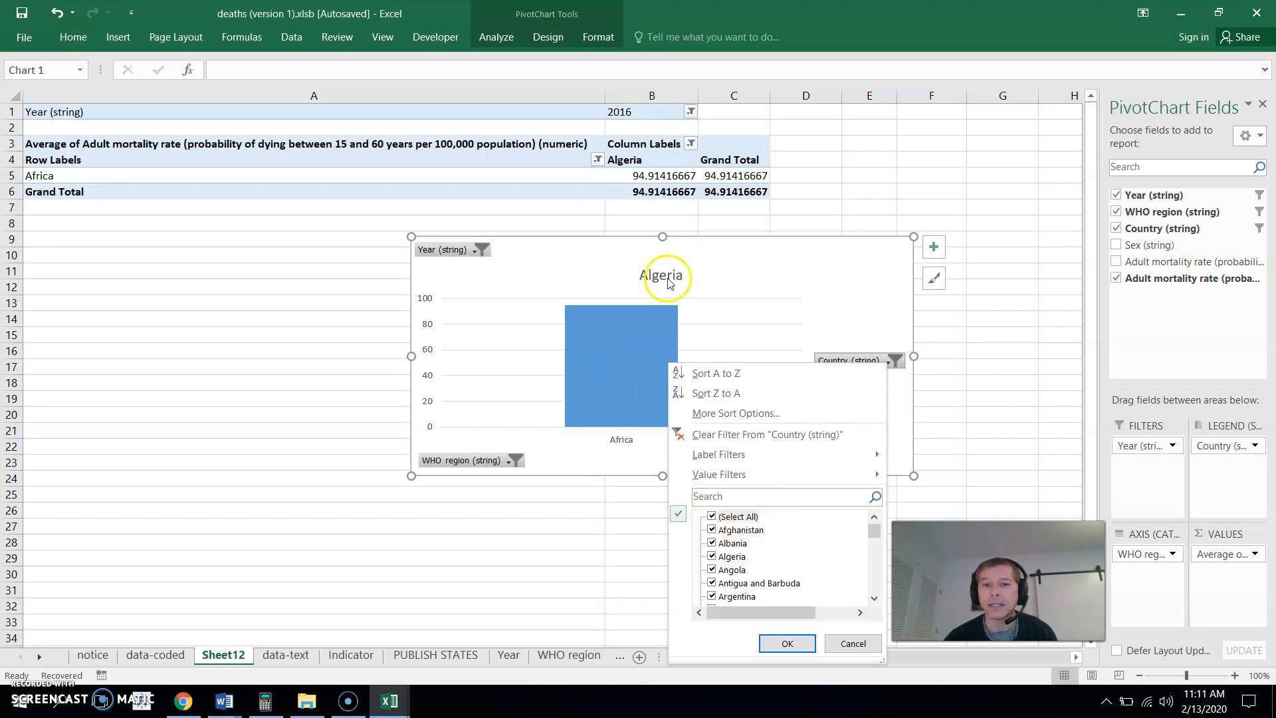
pyautogui.click(791, 646)
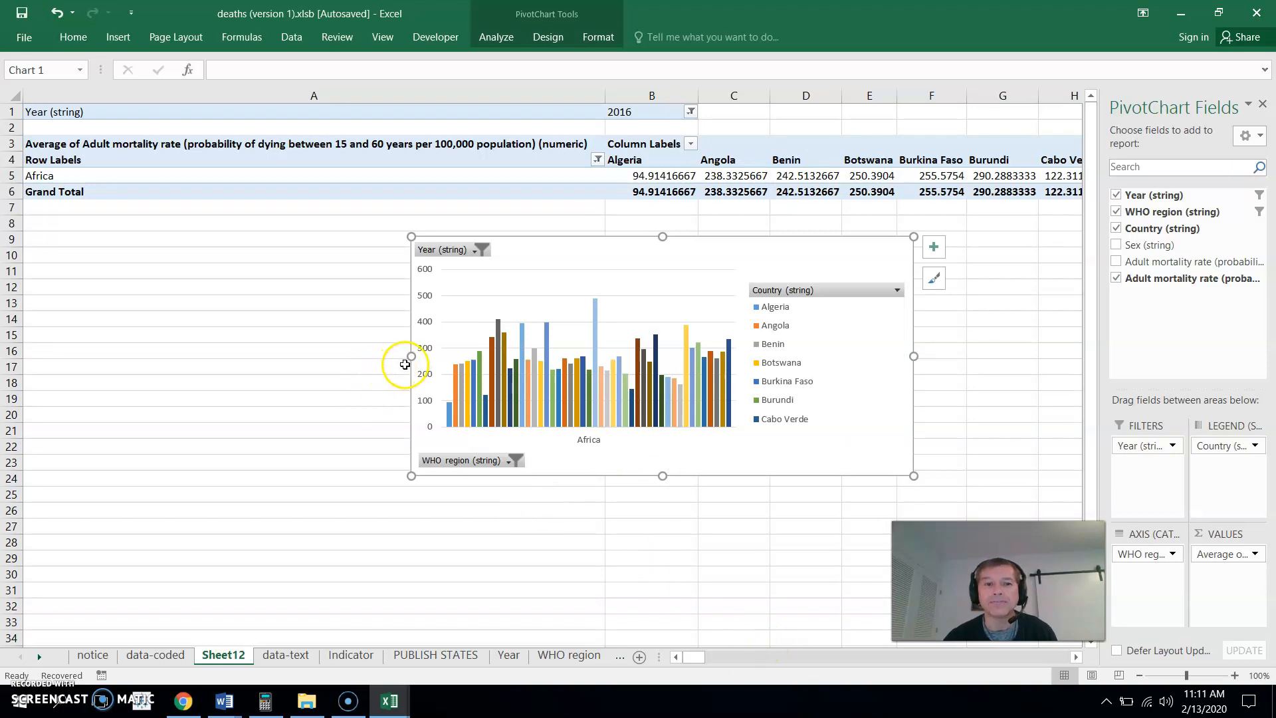
pyautogui.moveTo(411, 356); pyautogui.dragTo(266, 346)
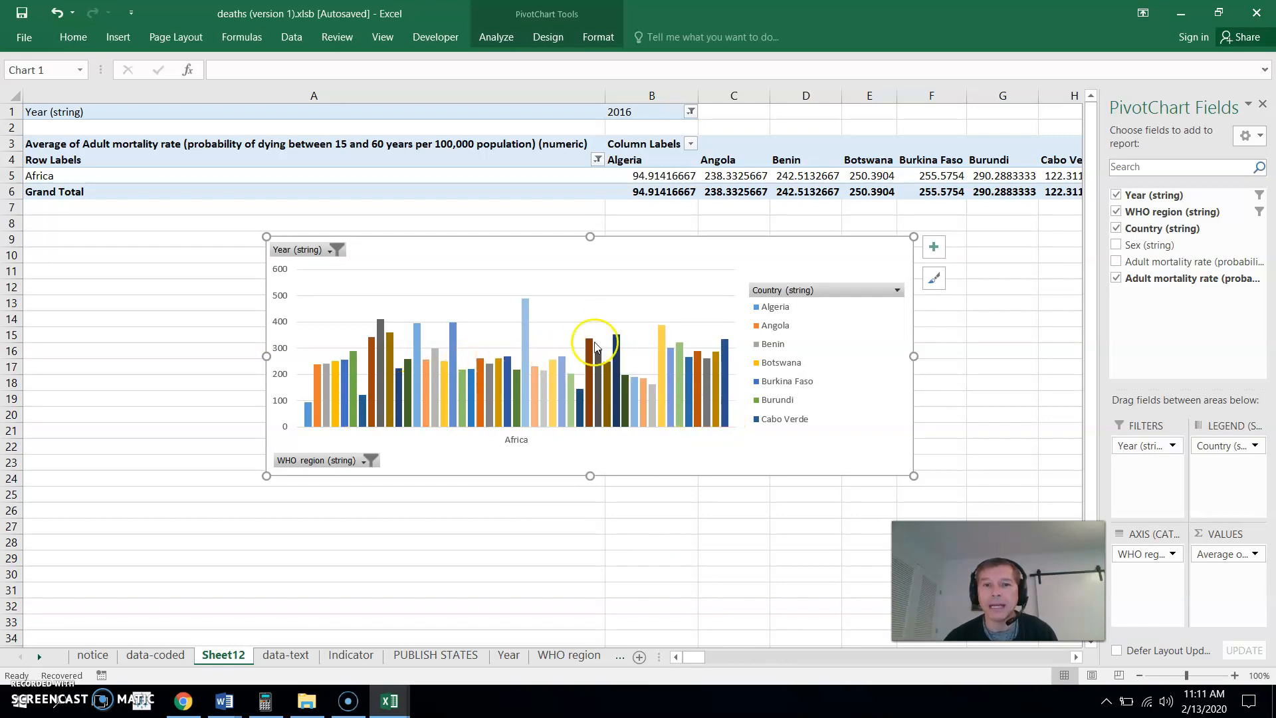
# Examine the tallest bar in the Africa chart to identify its country and average mortality rate.
pyautogui.click(528, 321)
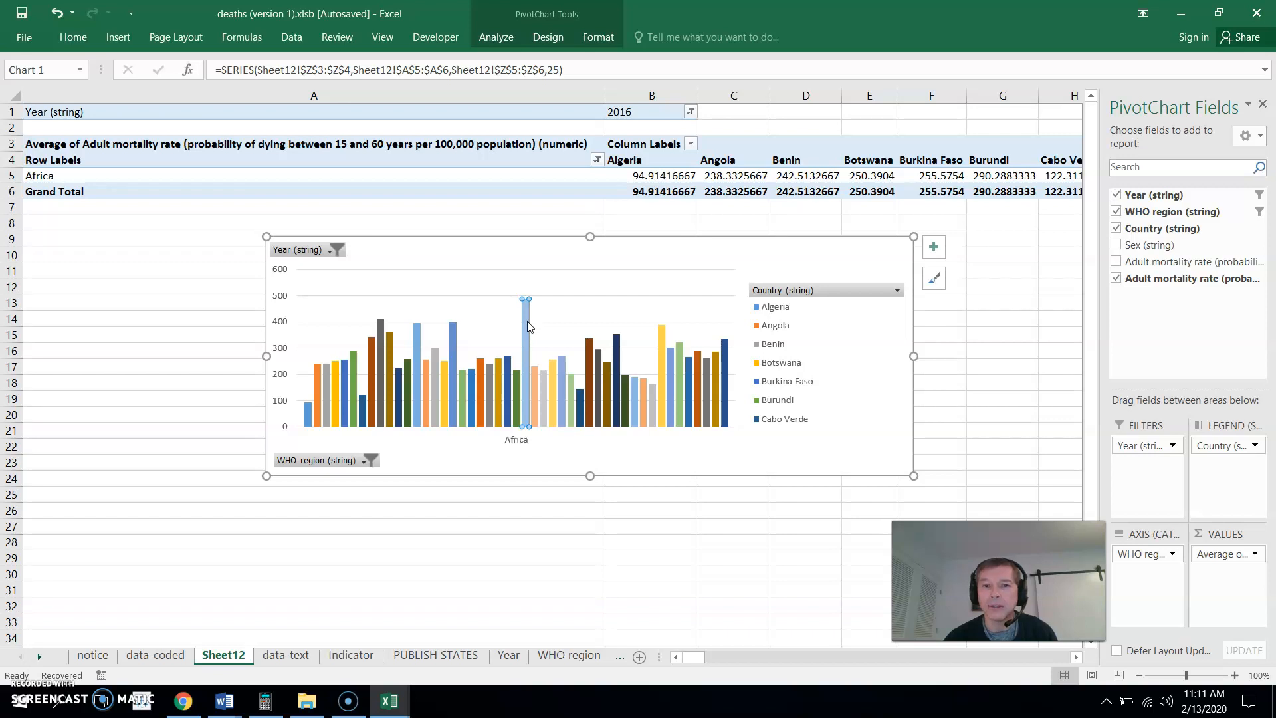
pyautogui.doubleClick(528, 321)
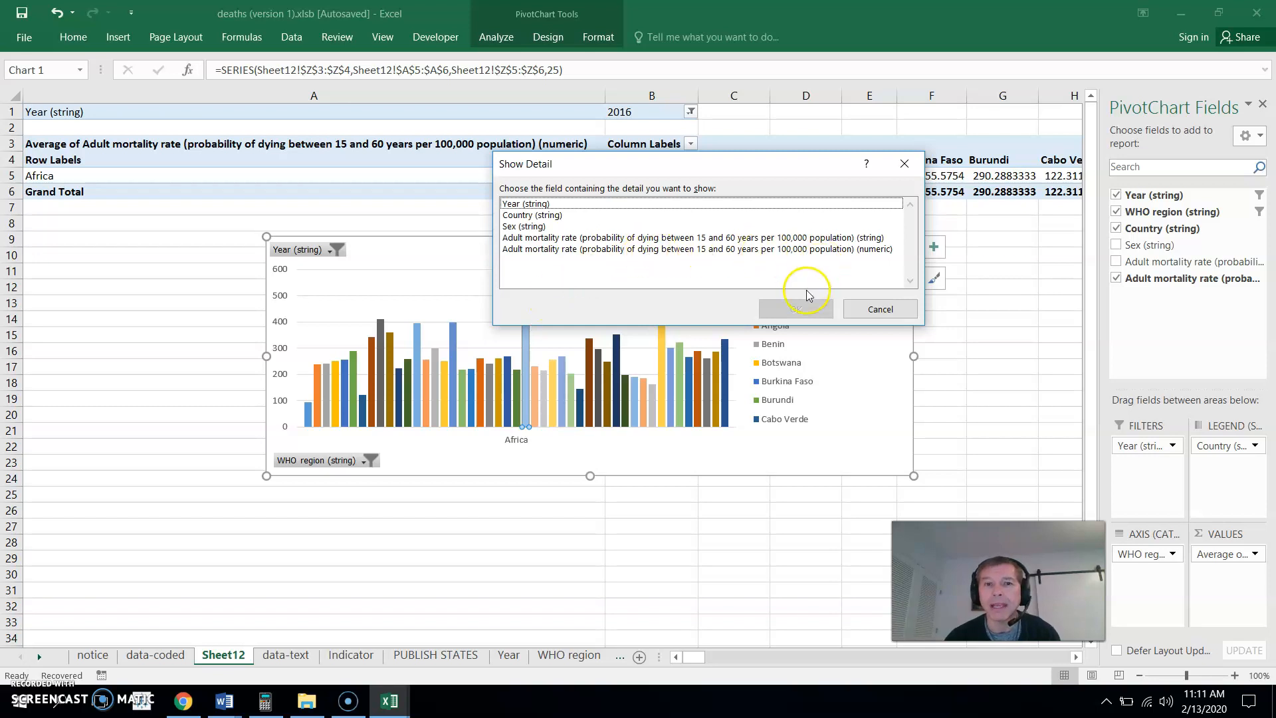
pyautogui.click(878, 311)
pyautogui.moveTo(525, 350)
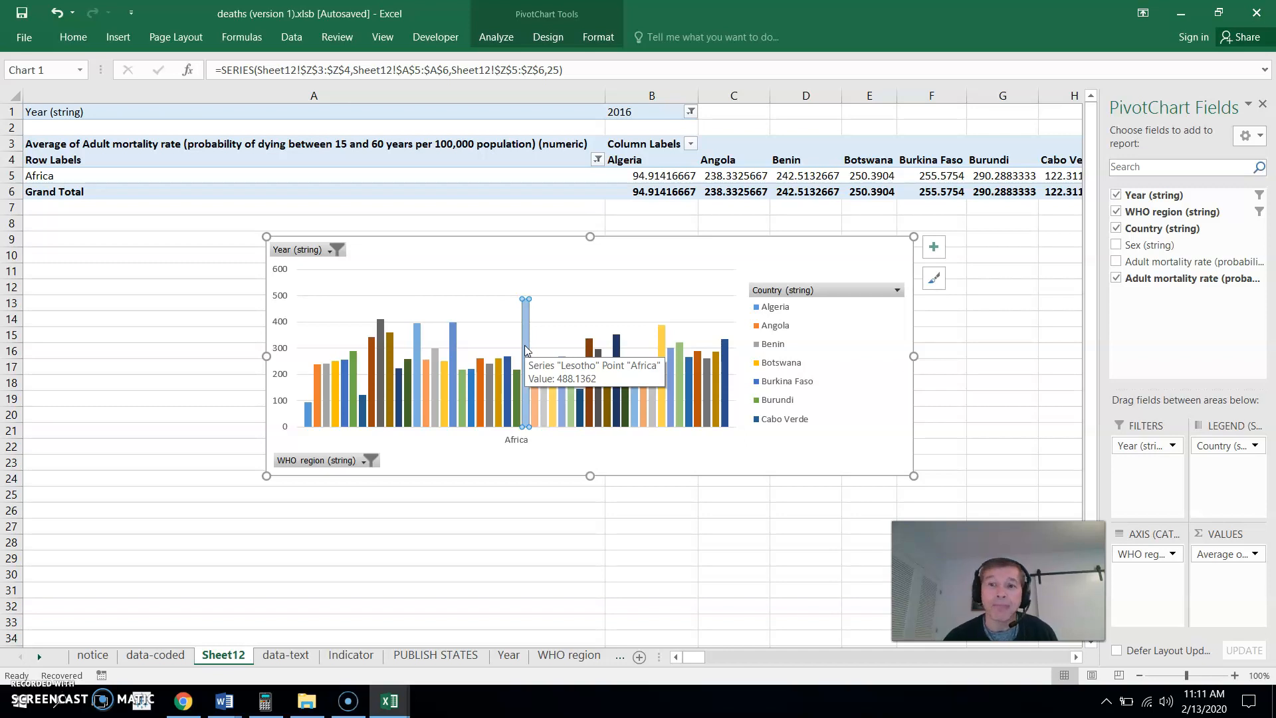
# Add Sex as a second report filter on the PivotChart, alongside Year.
pyautogui.click(1138, 462)
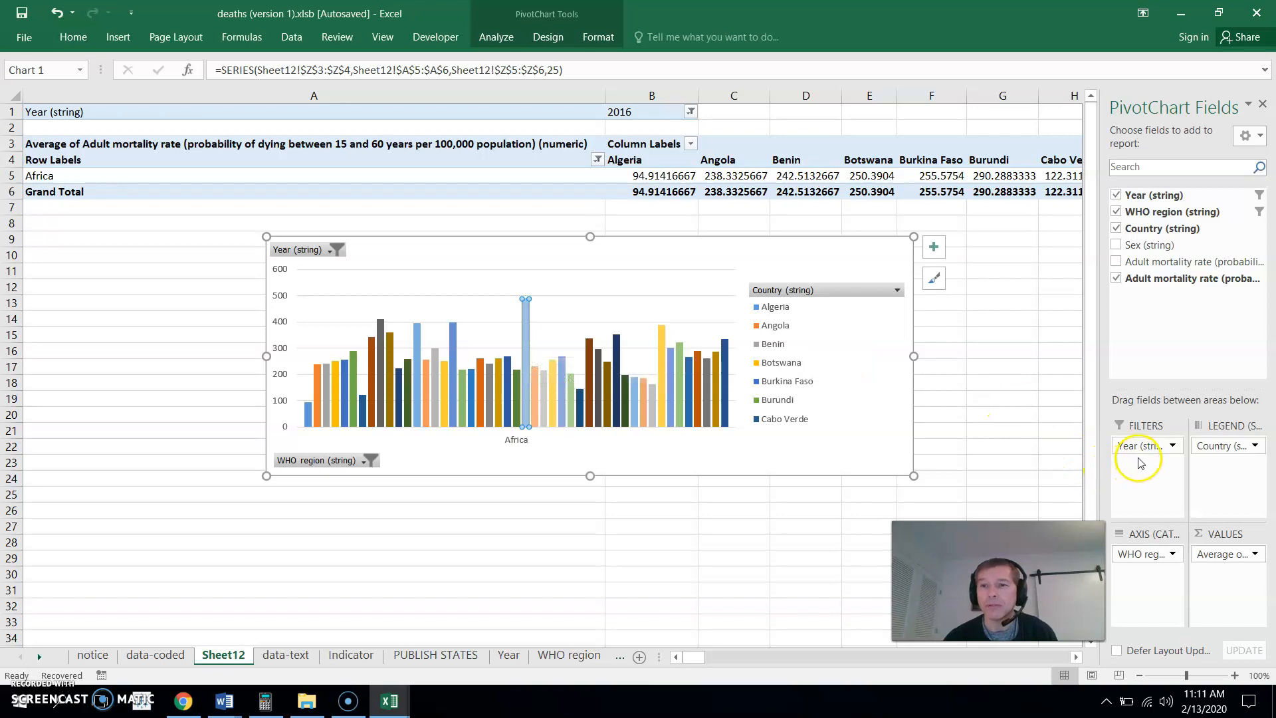
pyautogui.moveTo(1160, 247); pyautogui.dragTo(1154, 431)
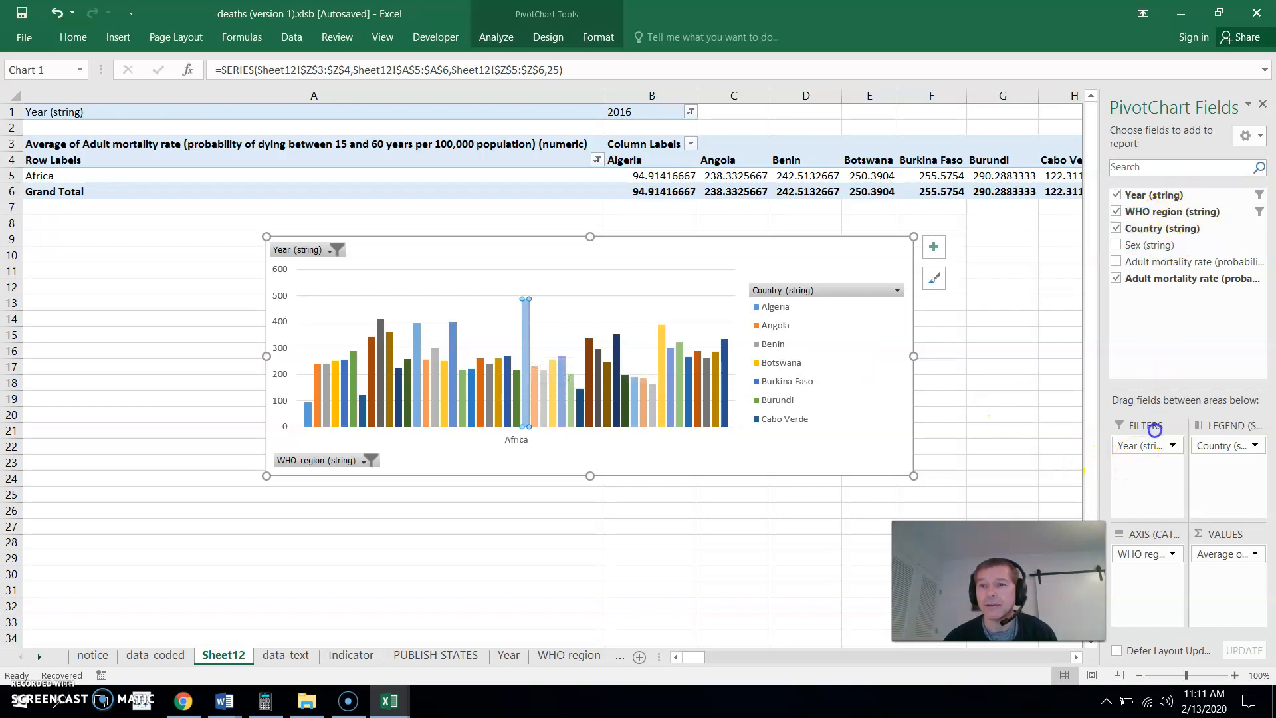
pyautogui.moveTo(1144, 474); pyautogui.dragTo(1144, 474)
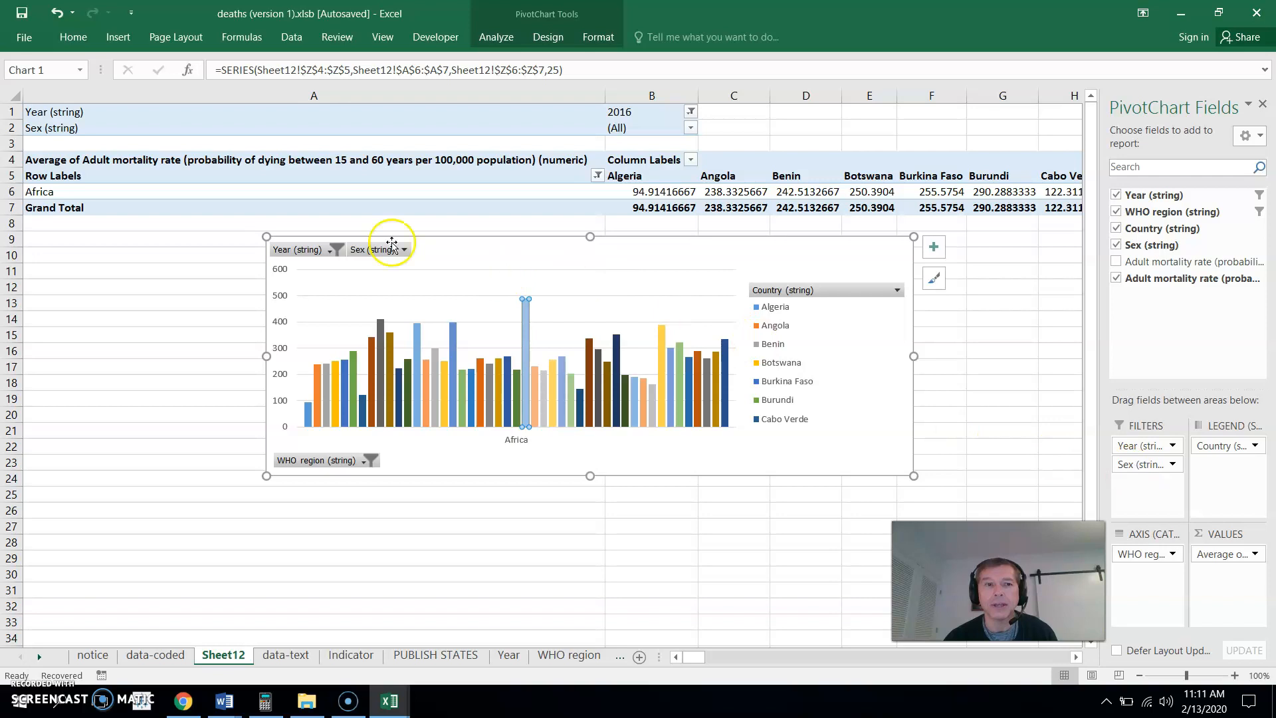